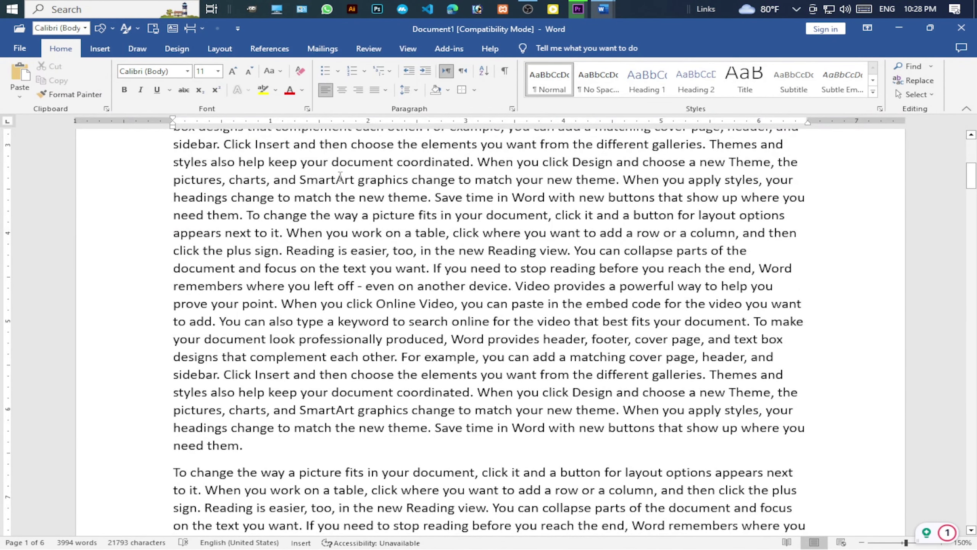
Switch the ribbon to the Insert tab.
left_click(101, 49)
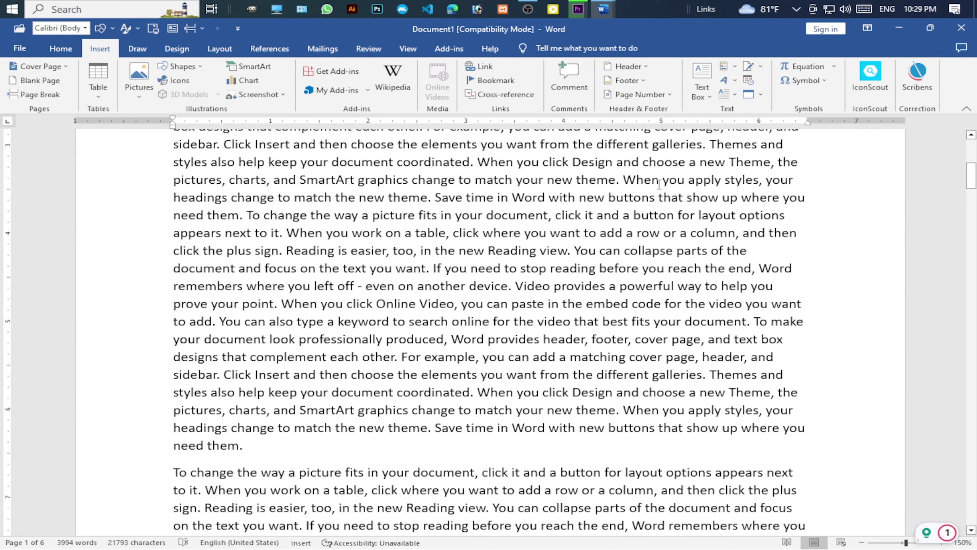
Open the Quick Parts dropdown in the Insert tab's Text group.
left_click(734, 67)
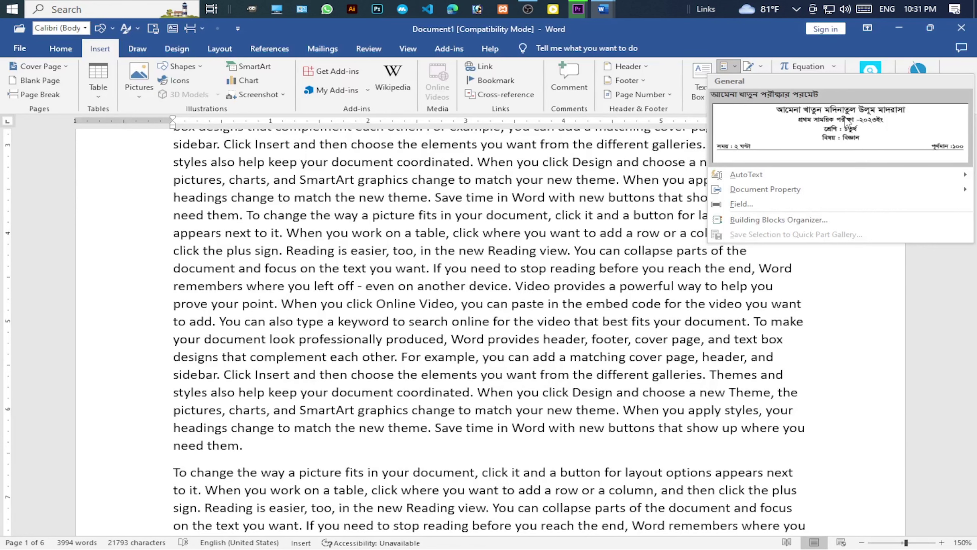
mouse_move(755, 178)
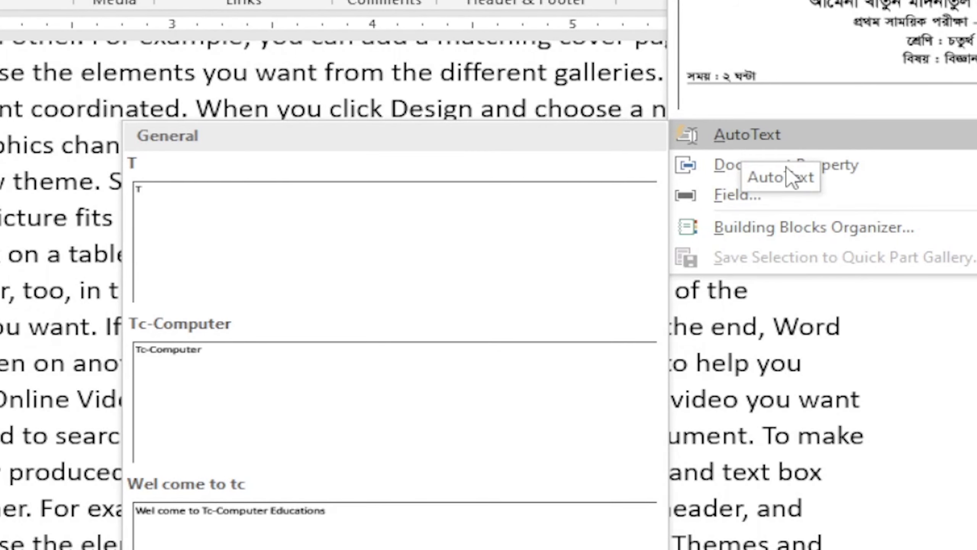
mouse_move(785, 169)
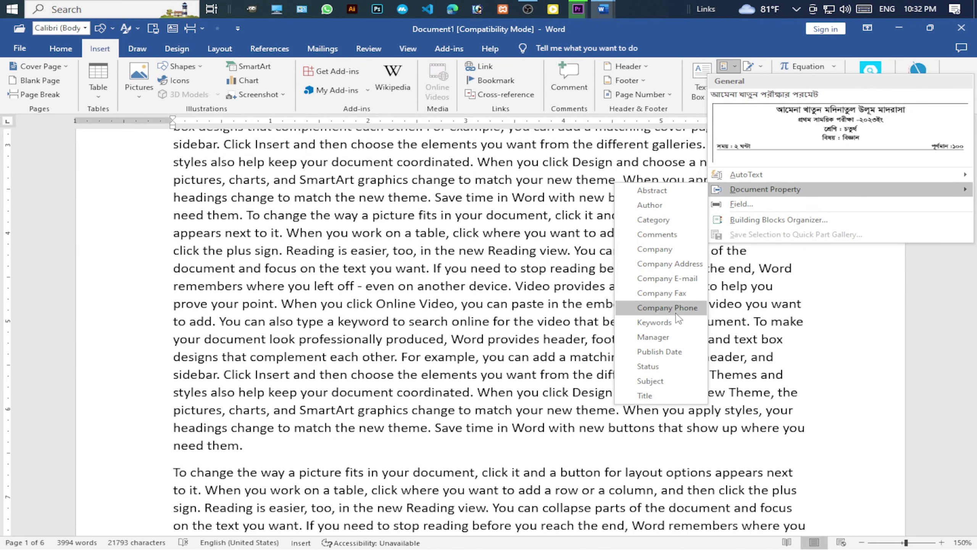
Look through the Field and Building Blocks Organizer dialogs, then show the AutoText gallery.
left_click(735, 205)
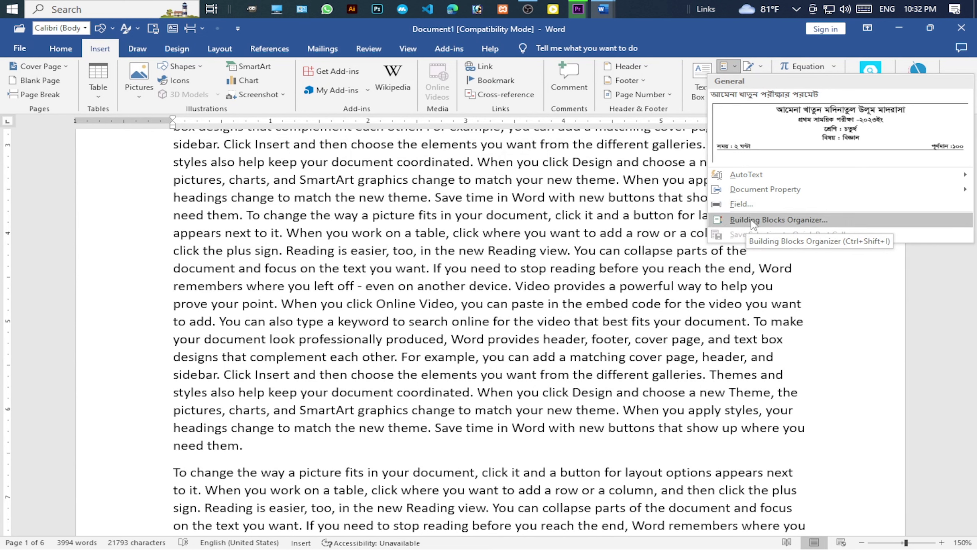
left_click(797, 224)
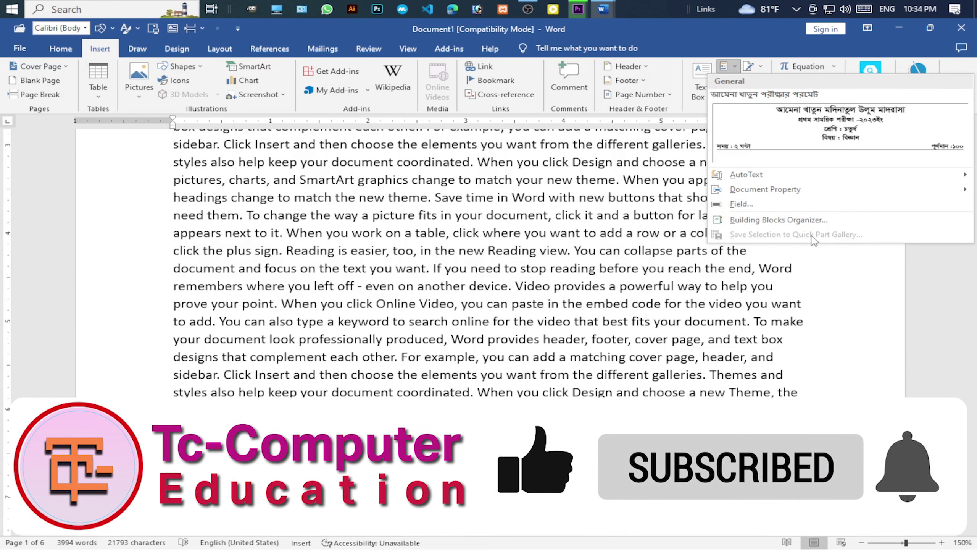
mouse_move(770, 175)
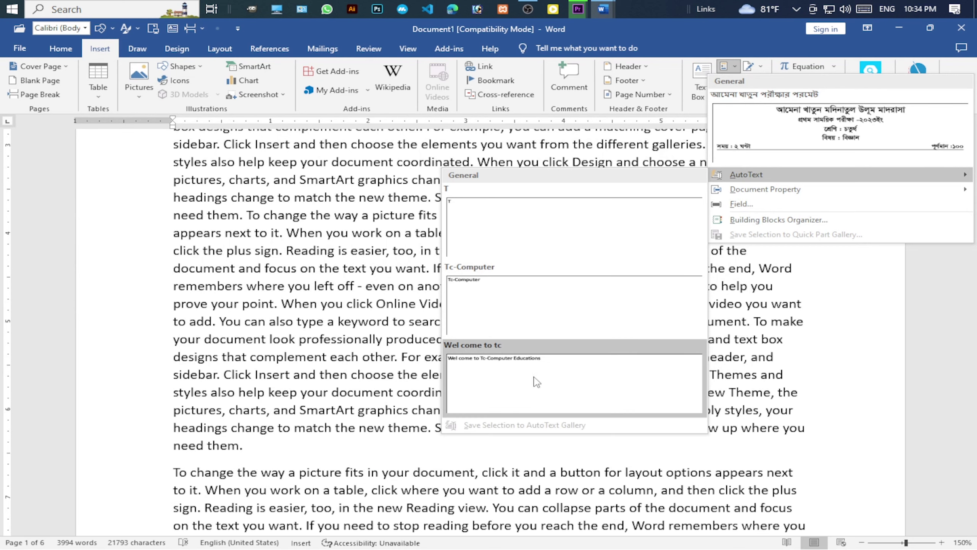
Add blank lines after the paragraph ending "need them.".
scroll(309, 441, "down", 1)
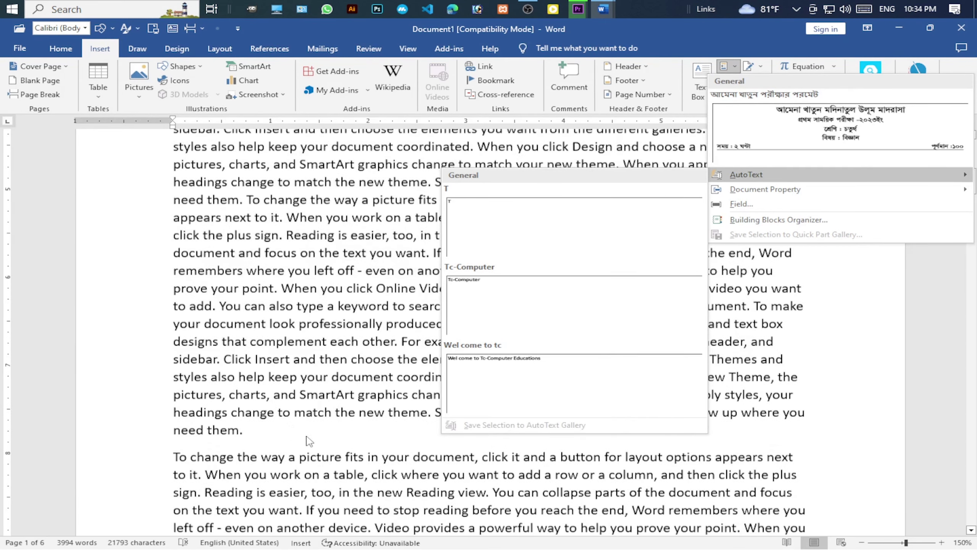
scroll(310, 441, "down", 2)
left_click(257, 312)
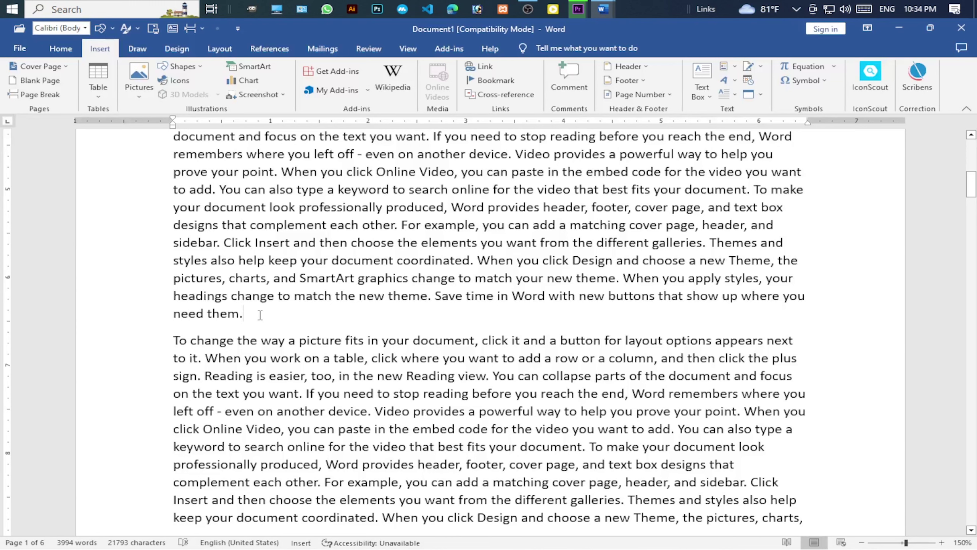
key("Return")
key("Return")
key("Return")
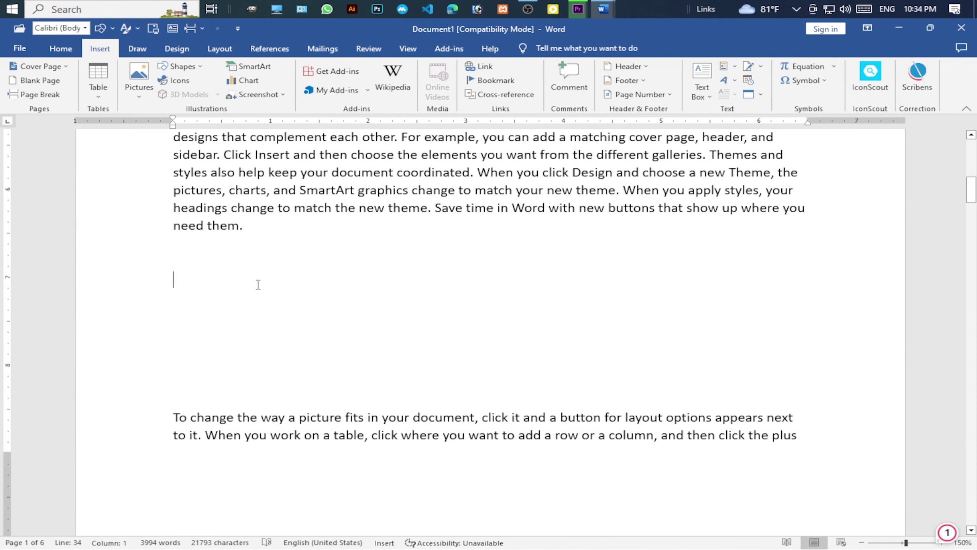
Insert the "Wel come to tc" AutoText entry on one of the new blank lines.
scroll(258, 285, "down", 2)
left_click(220, 306)
left_click(733, 68)
mouse_move(739, 176)
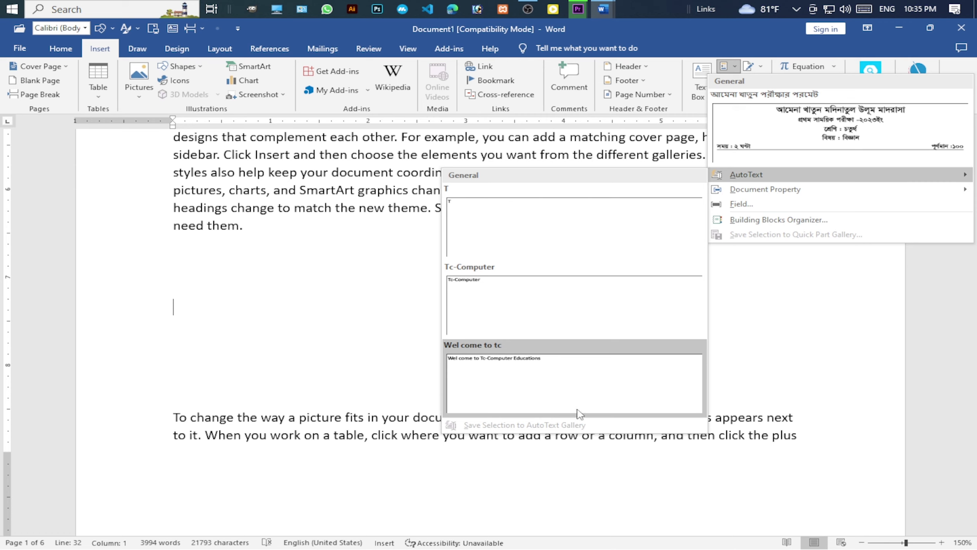
left_click(522, 373)
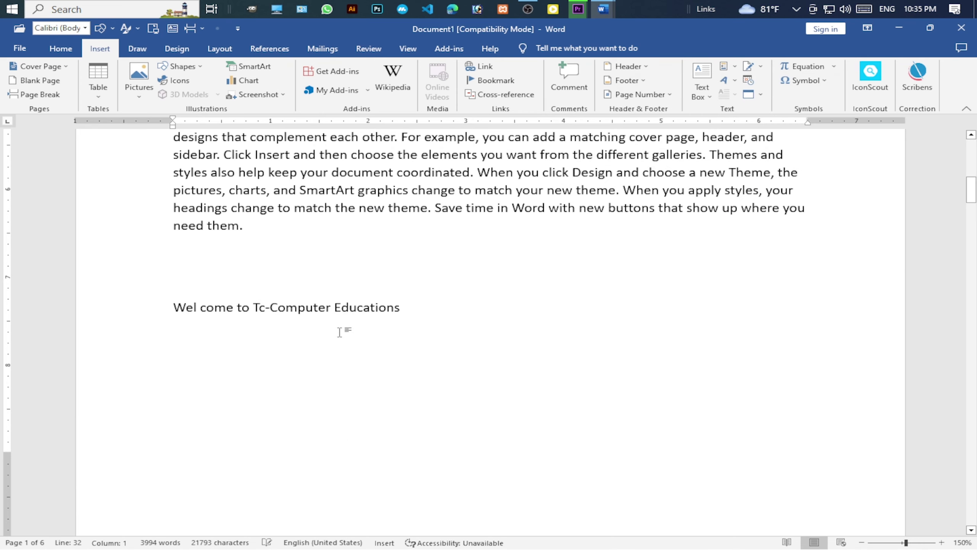
Enlarge the welcome line's font with Grow Font, fine-tuning the size with Ctrl+[ and Ctrl+].
left_click_drag(371, 307, 181, 309)
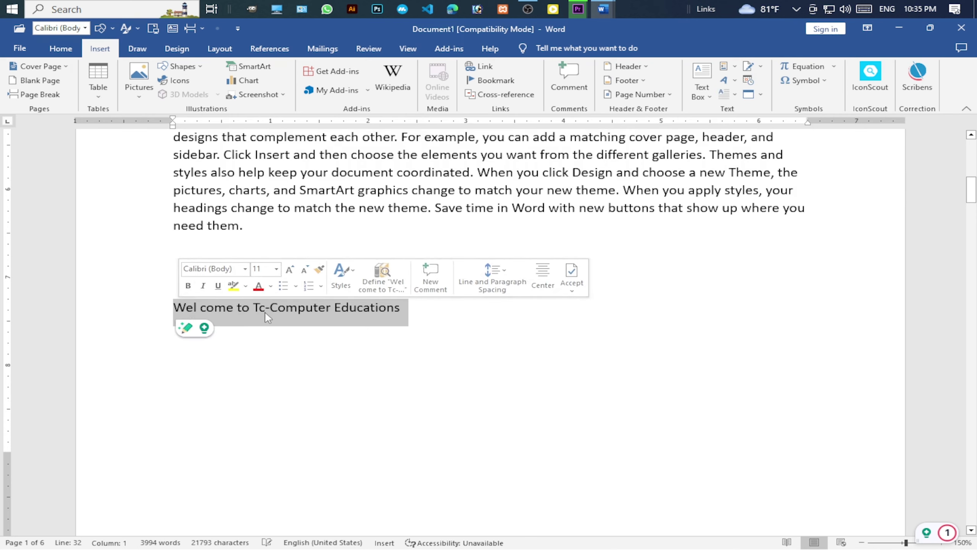
left_click(290, 269)
left_click(290, 270)
left_click(289, 270)
left_click(289, 269)
left_click(289, 270)
left_click(289, 269)
left_click(290, 269)
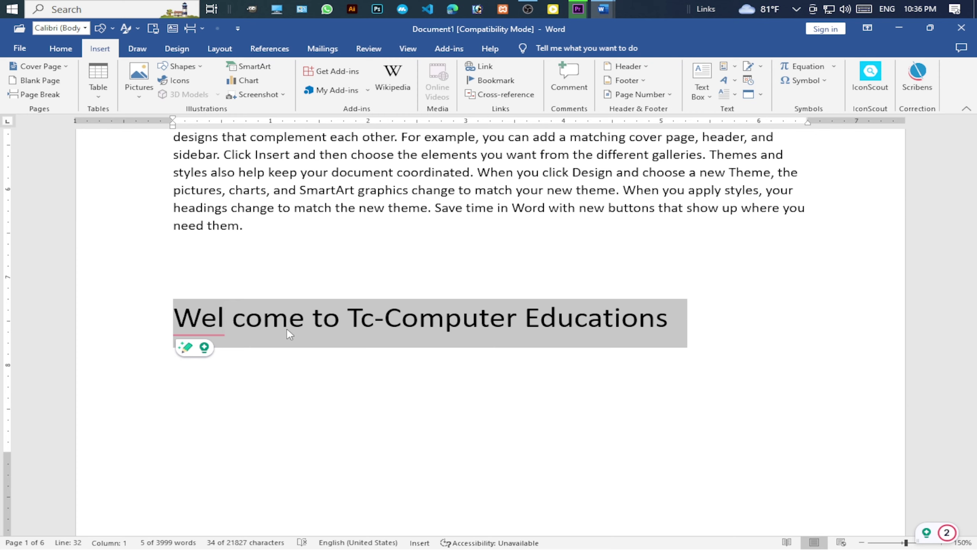
key("ctrl+bracketleft")
key("ctrl+bracketleft")
key("ctrl+bracketleft")
key("ctrl+bracketleft")
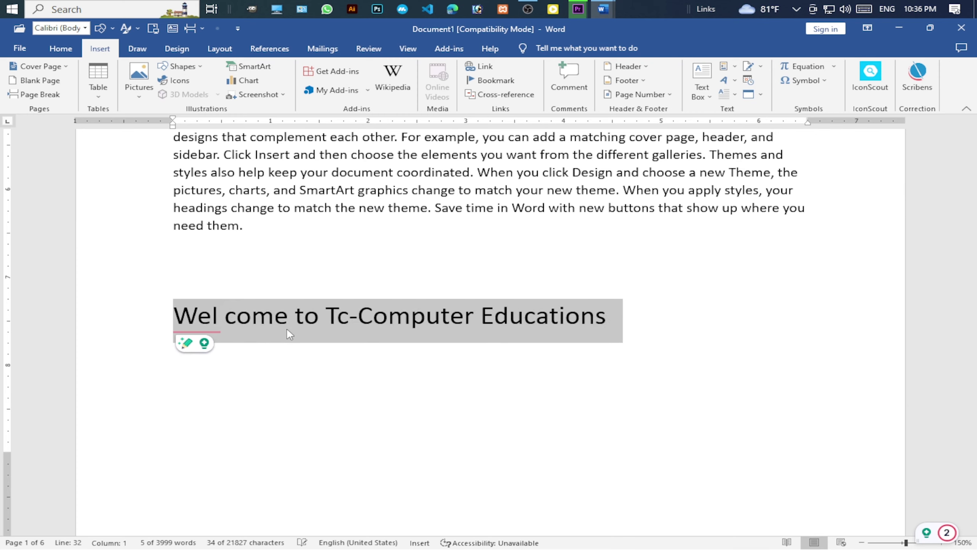
key("ctrl+bracketright")
key("ctrl+bracketright")
key("ctrl+bracketright")
key("ctrl+bracketright")
key("ctrl+bracketright")
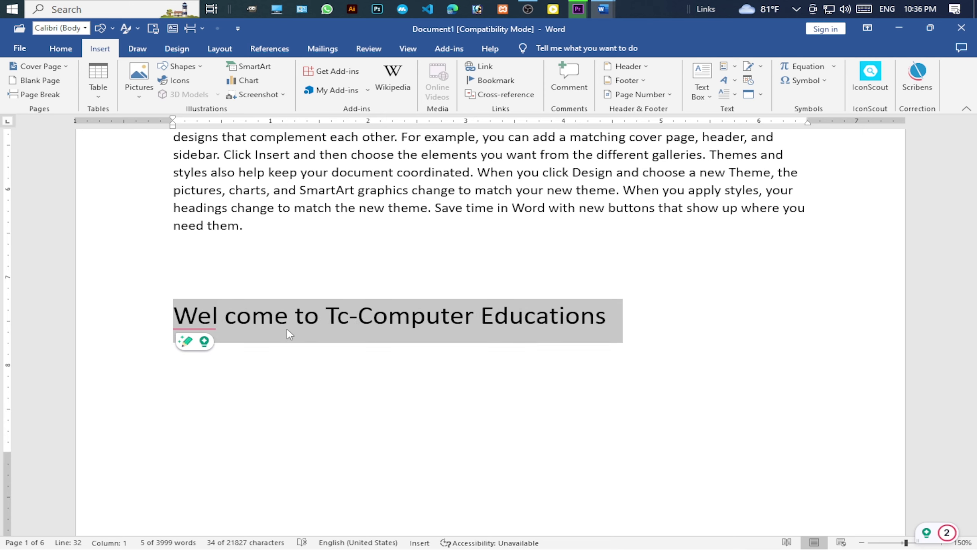
key("ctrl+bracketright")
key("ctrl+bracketright")
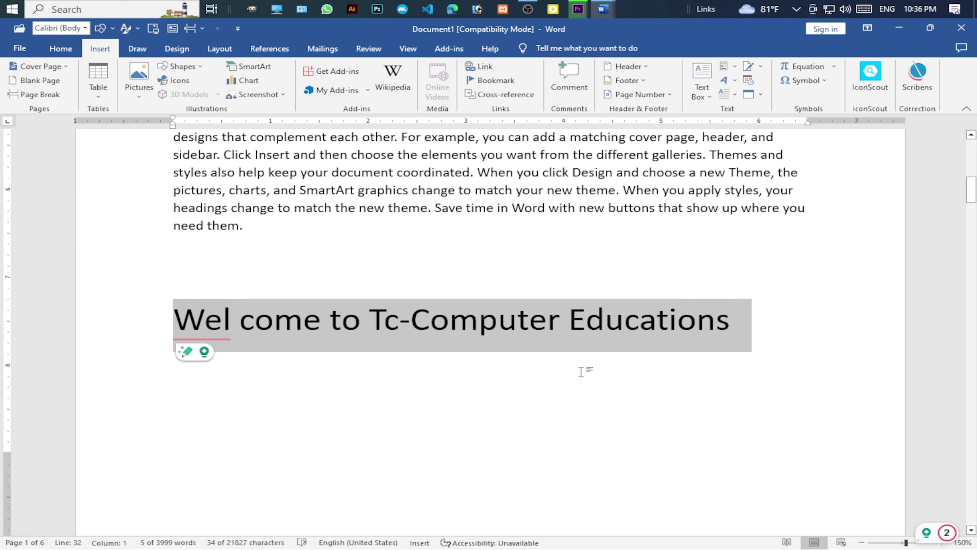
left_click(717, 327)
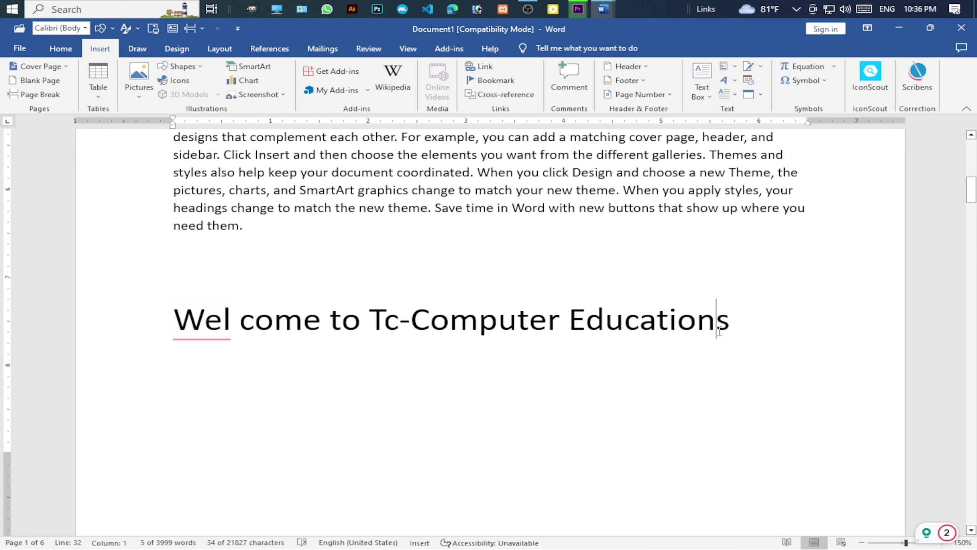
left_click(237, 339)
Remove the stray space so the heading reads "Welcome", then start a new line below it.
key("BackSpace")
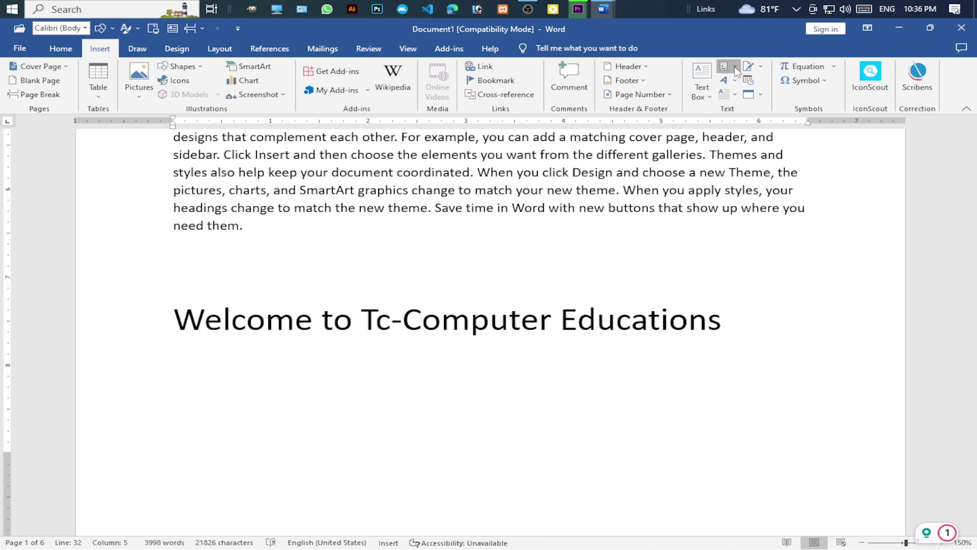
left_click(734, 67)
mouse_move(750, 189)
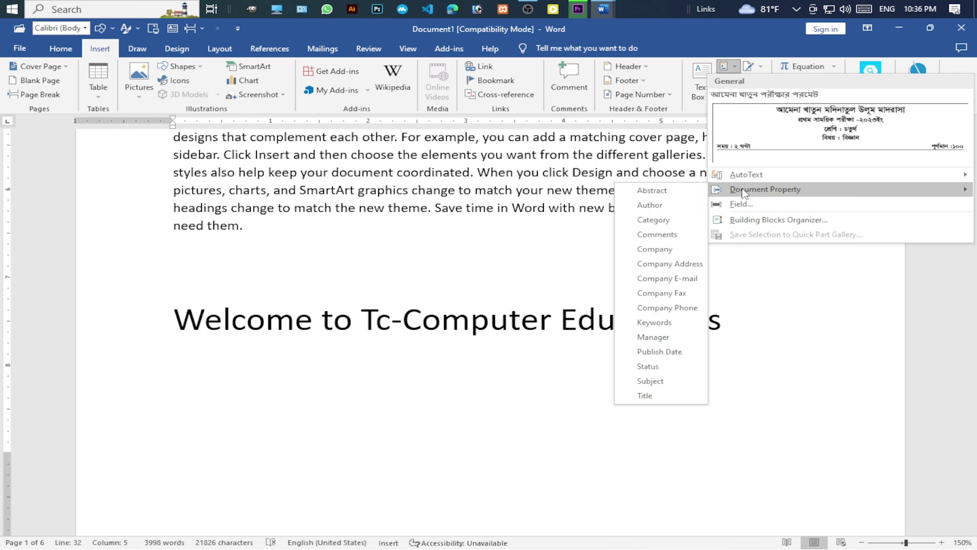
left_click(660, 191)
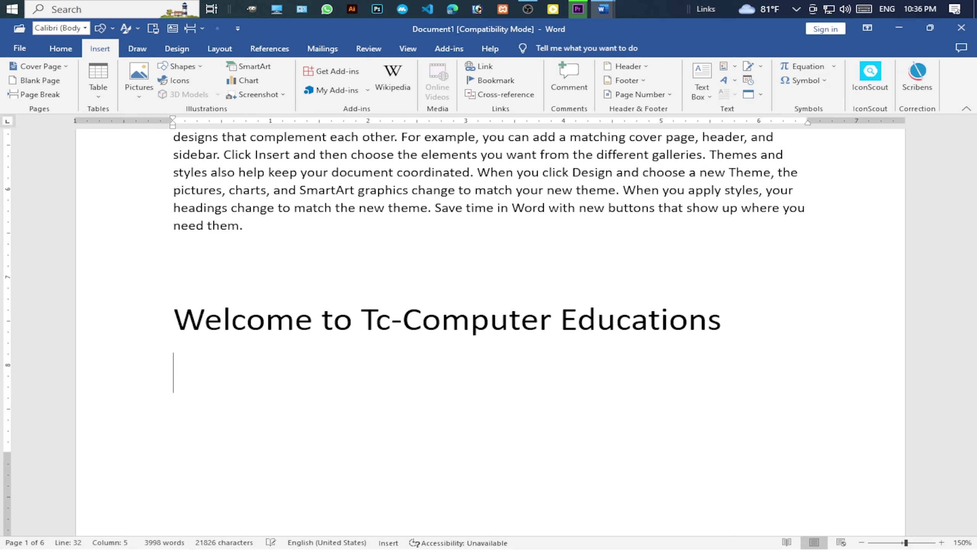
key("Return")
scroll(705, 221, "down", 3)
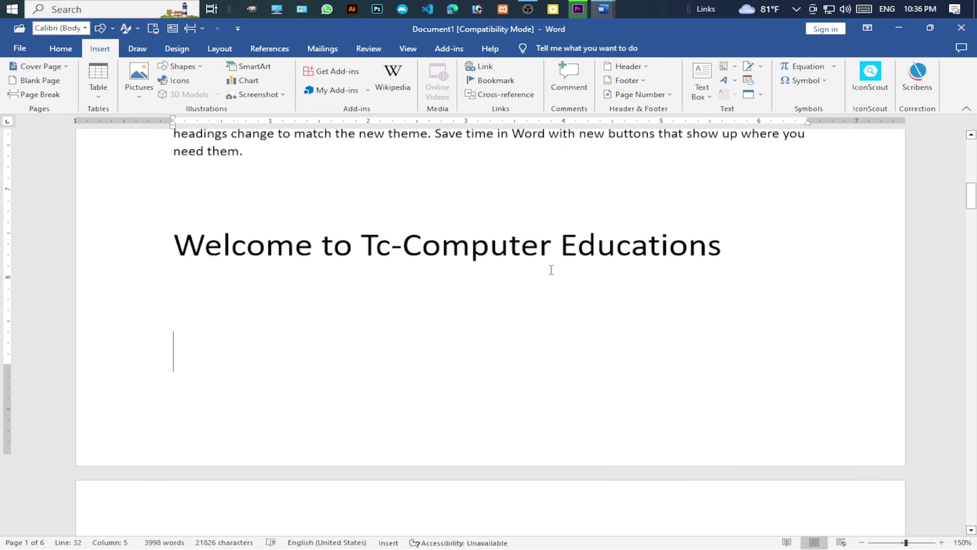
Insert the Title document property below the heading and fill it with "This my Title".
left_click(725, 66)
mouse_move(761, 199)
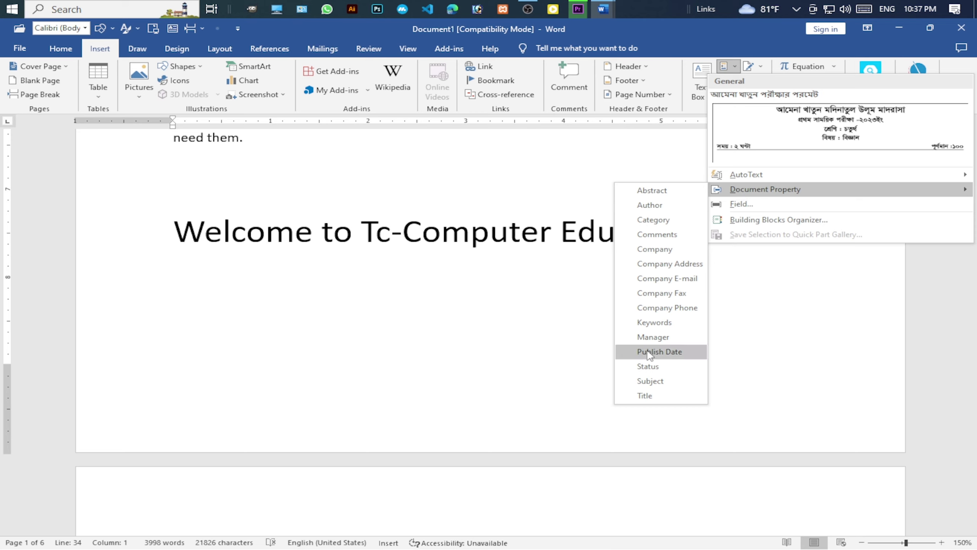
left_click(650, 397)
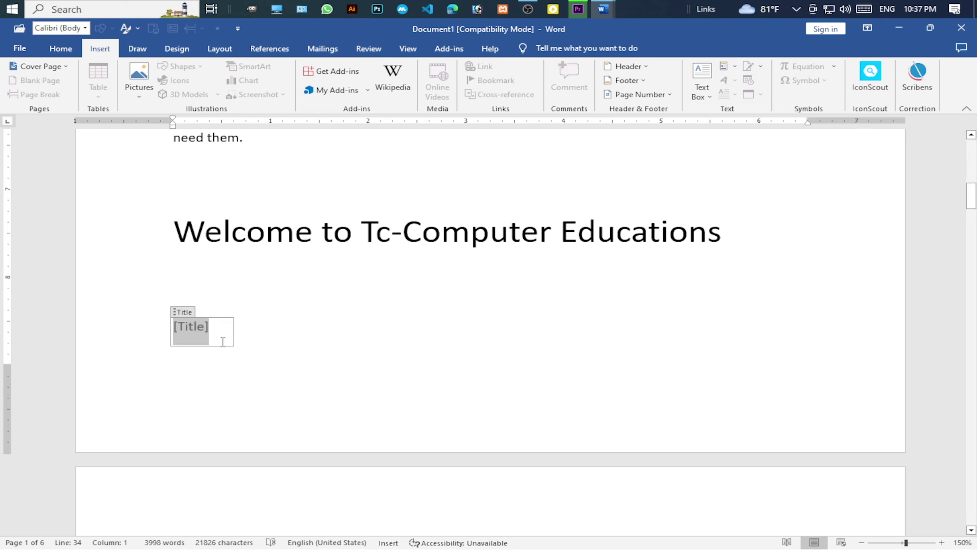
left_click(224, 330)
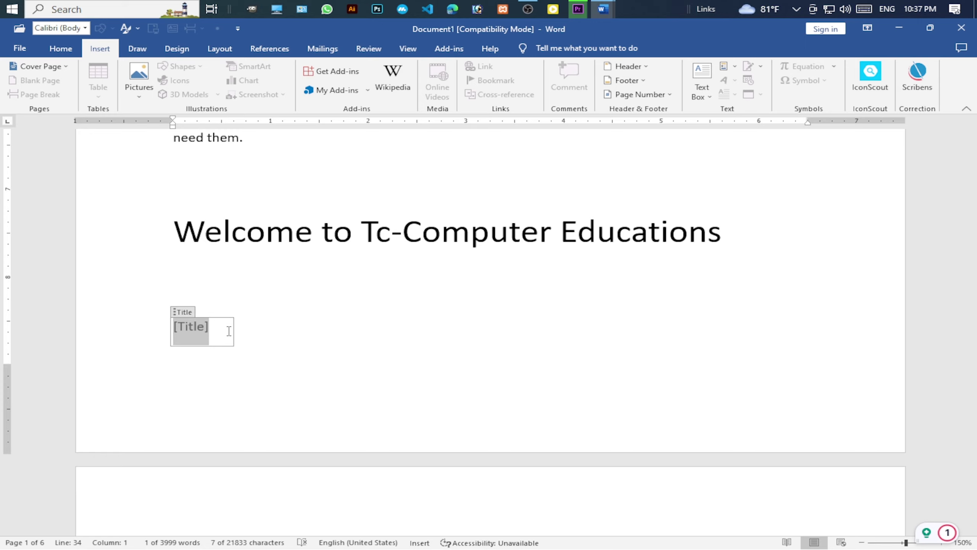
type("T")
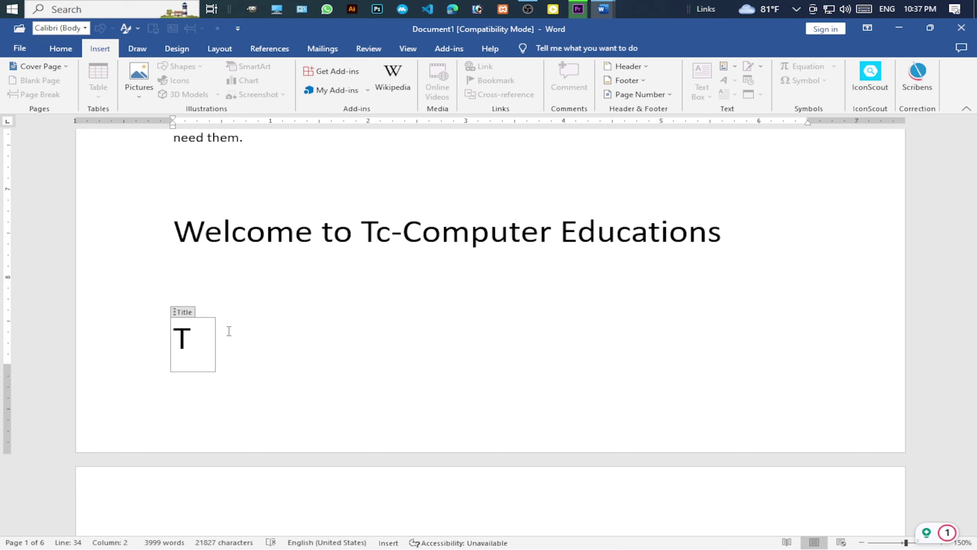
type("his ")
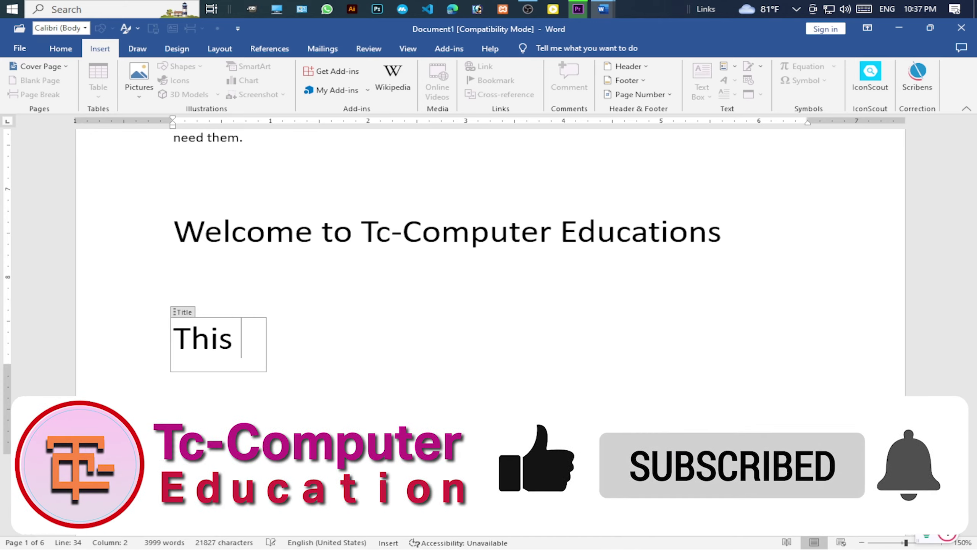
type("my Ti")
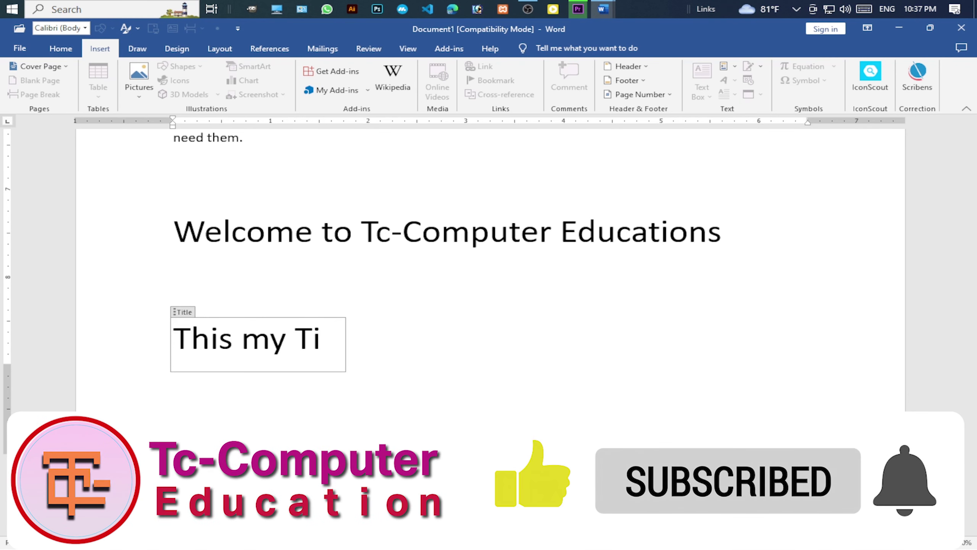
type("tle")
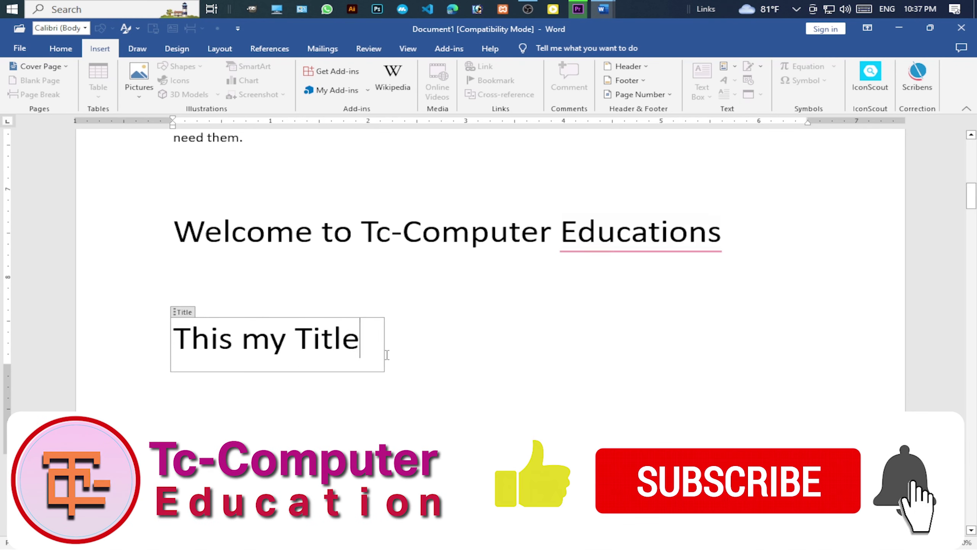
key("Up")
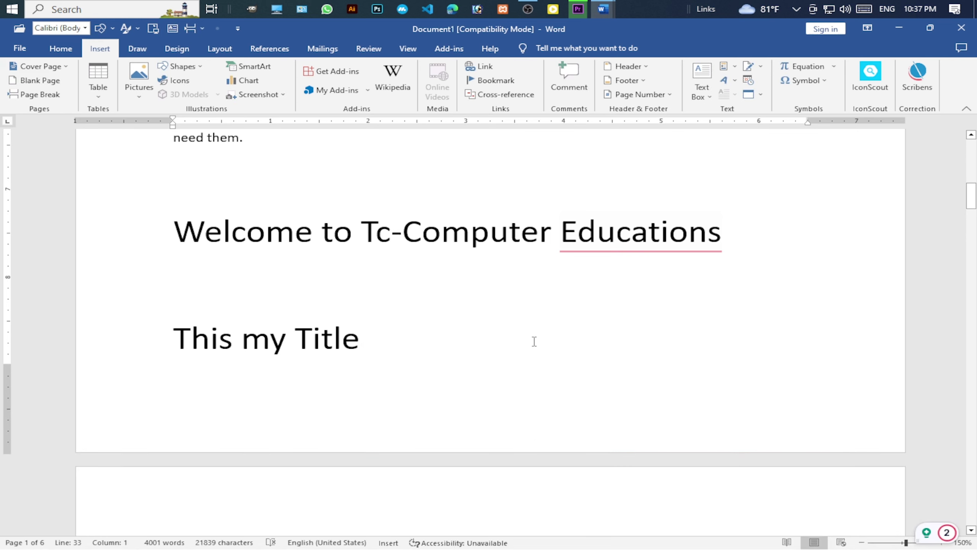
left_click(736, 68)
mouse_move(761, 194)
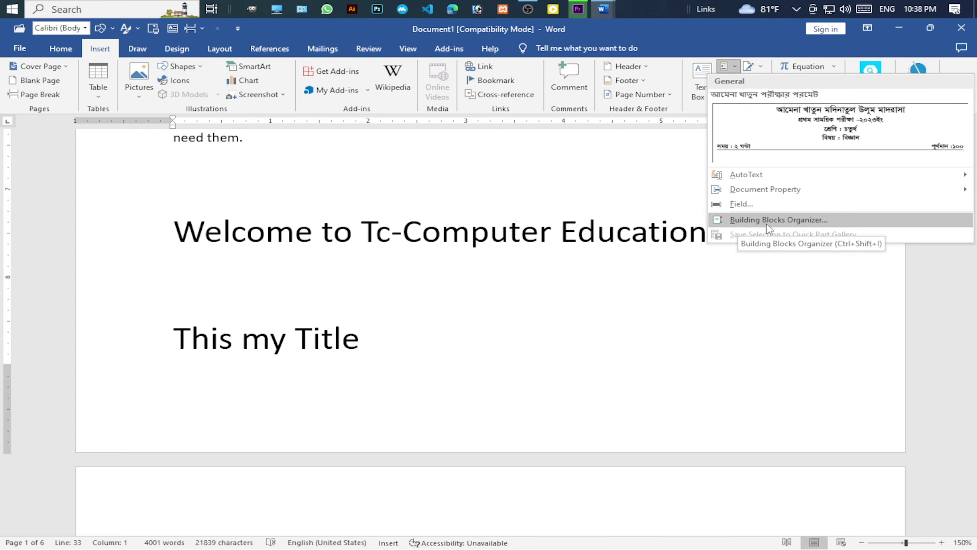
left_click(561, 289)
scroll(558, 304, "up", 6)
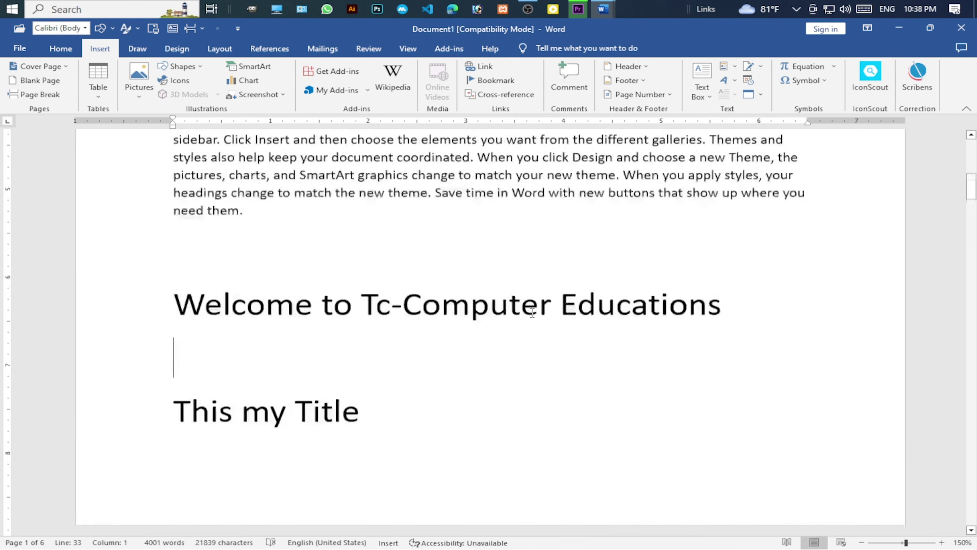
scroll(554, 321, "up", 10)
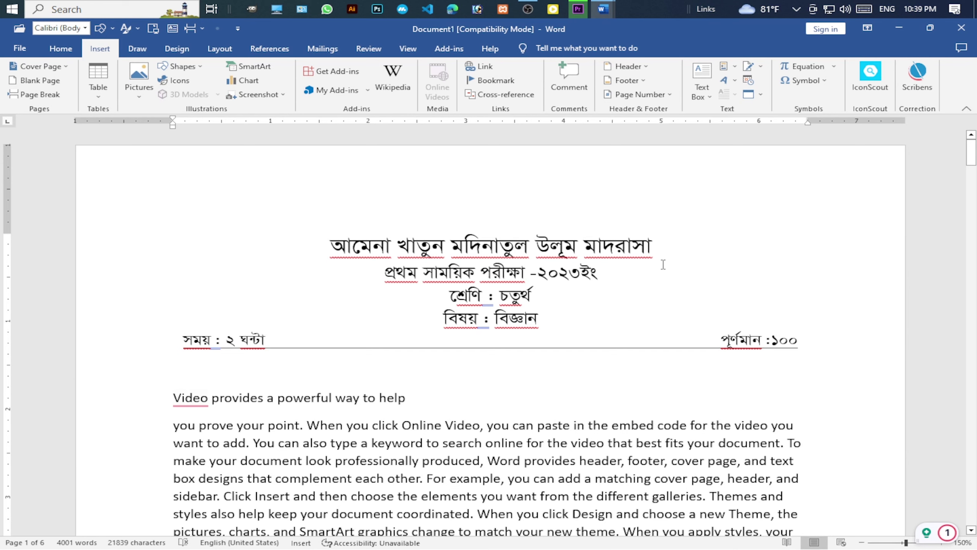
Replace the first two words of the header title with a new Bengali name.
left_click_drag(451, 248, 332, 250)
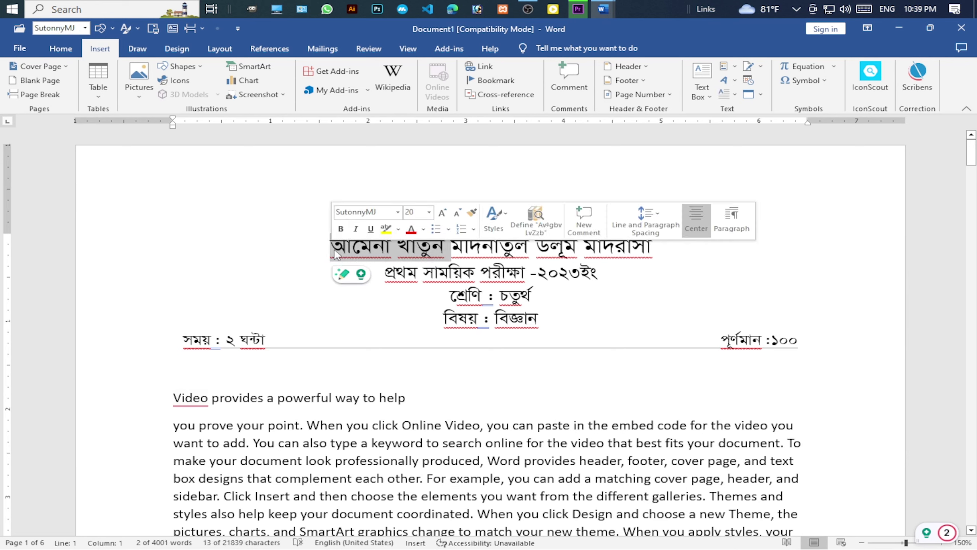
key("BackSpace")
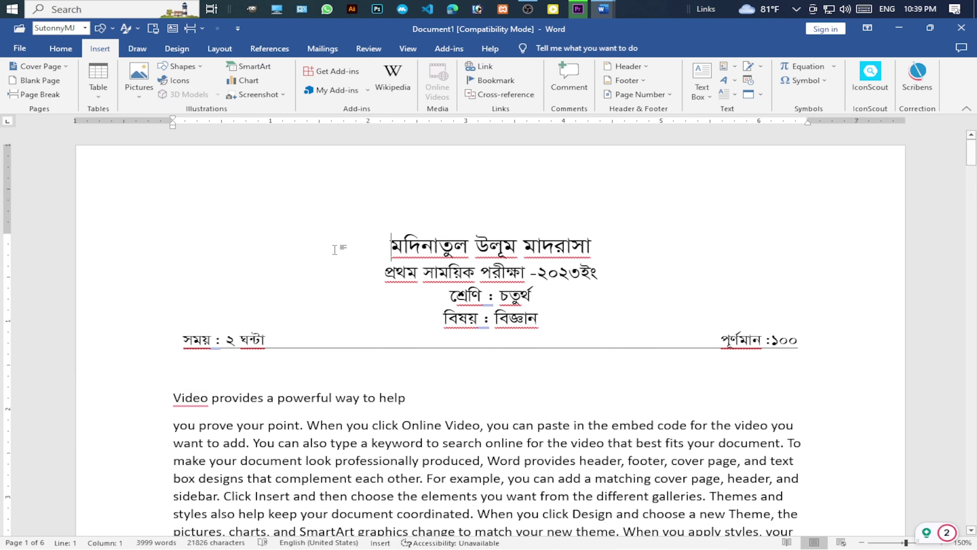
type("নর")
key("BackSpace")
key("BackSpace")
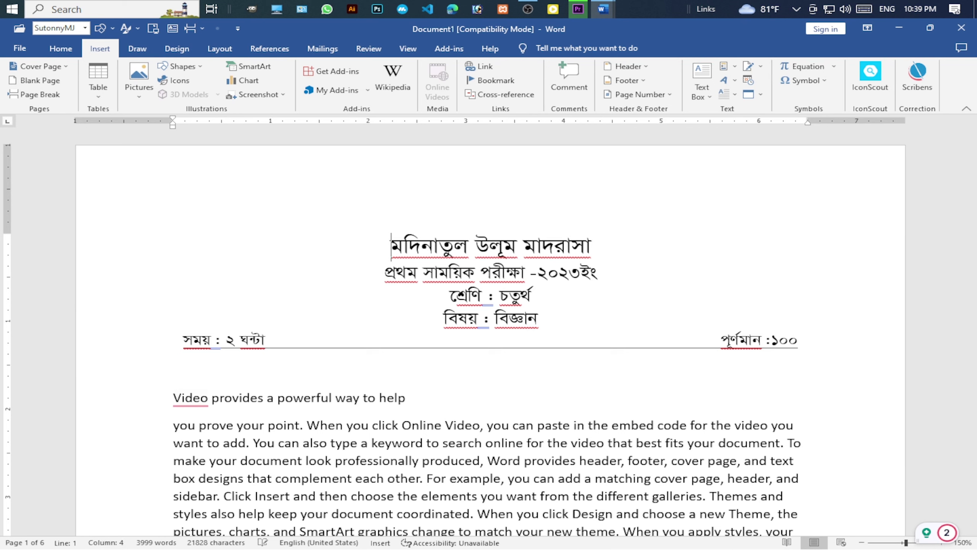
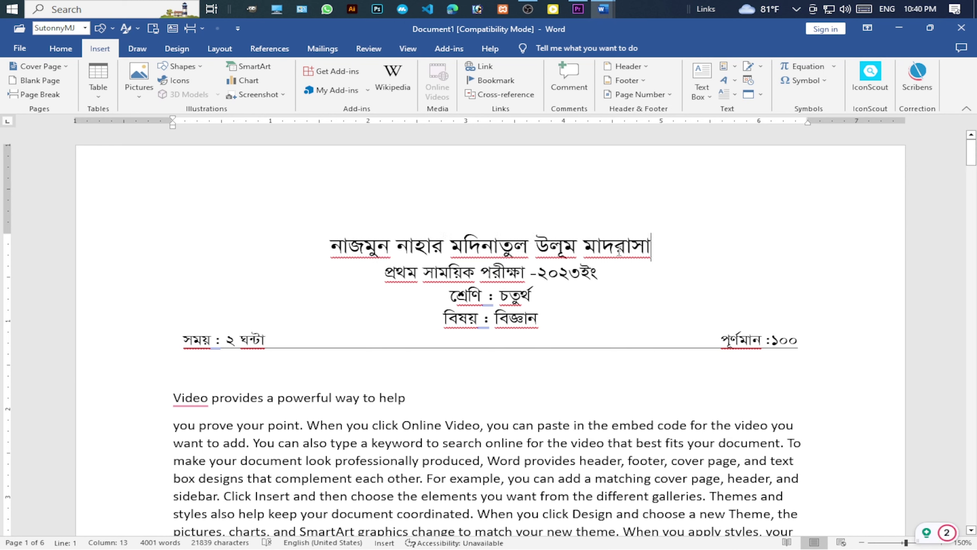
Colour the header title line blue and select the whole Bengali header block.
left_click_drag(669, 250, 330, 246)
left_click(440, 231)
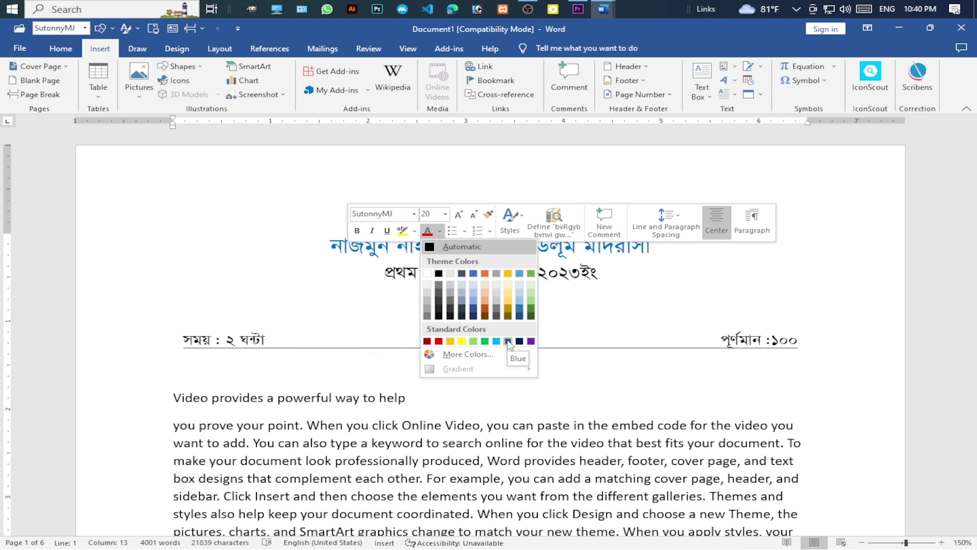
left_click(508, 341)
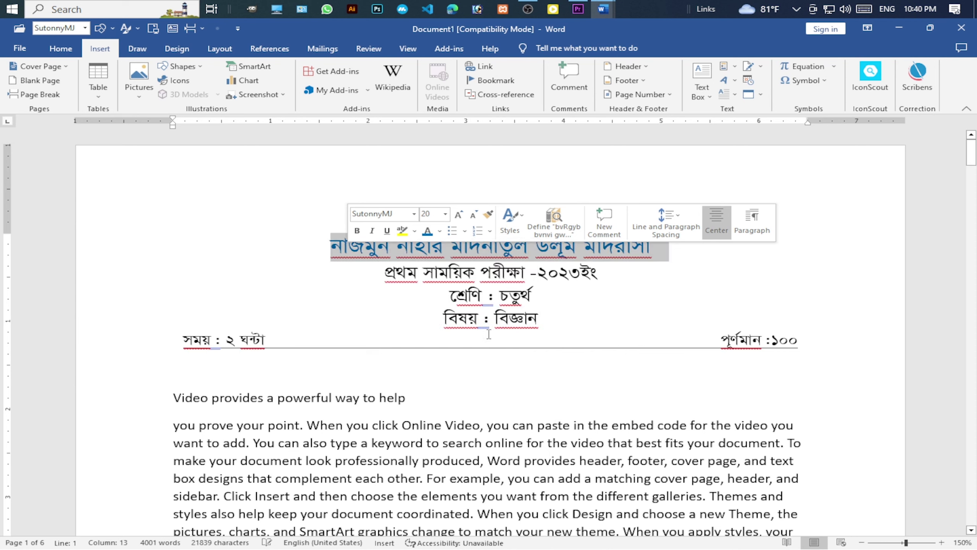
left_click(573, 312)
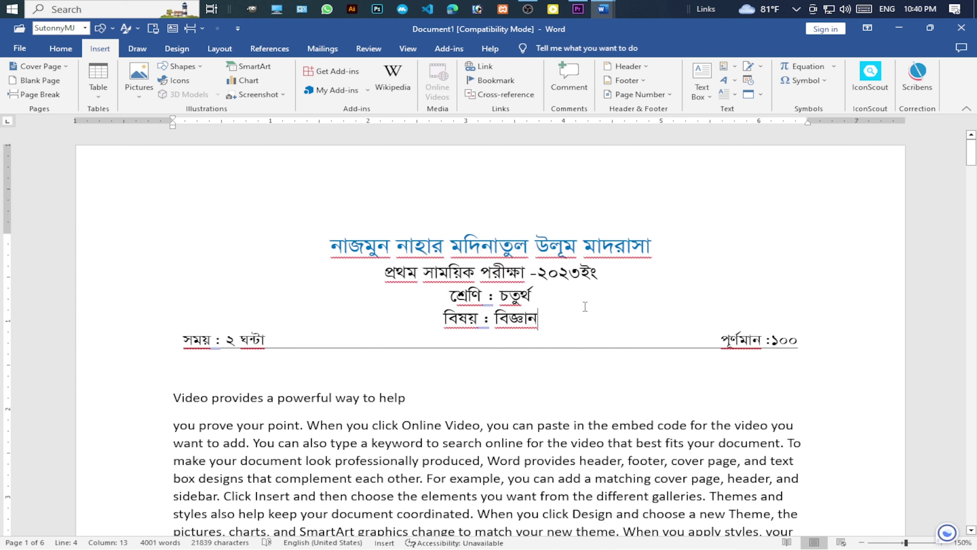
left_click_drag(818, 344, 337, 245)
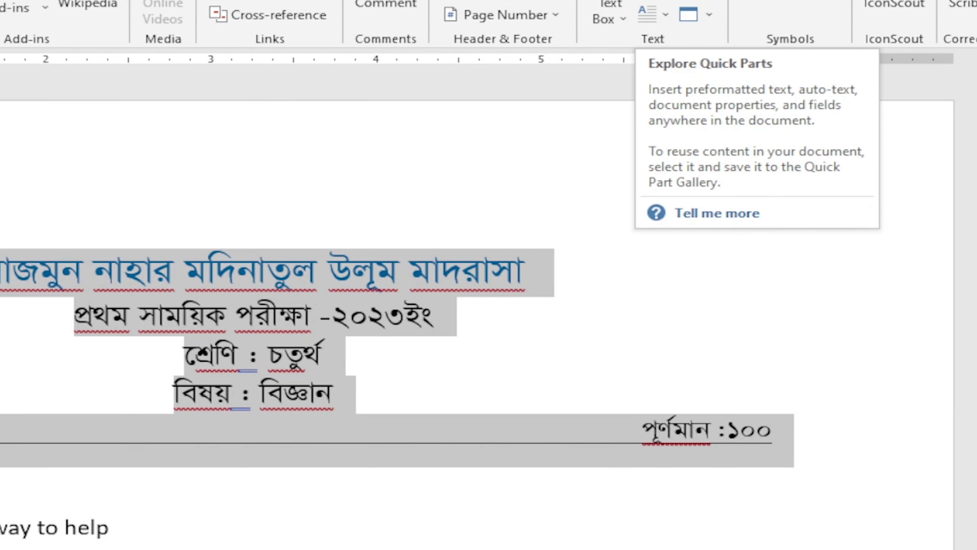
Open the Quick Parts list with the Bengali header still selected.
left_click(650, 14)
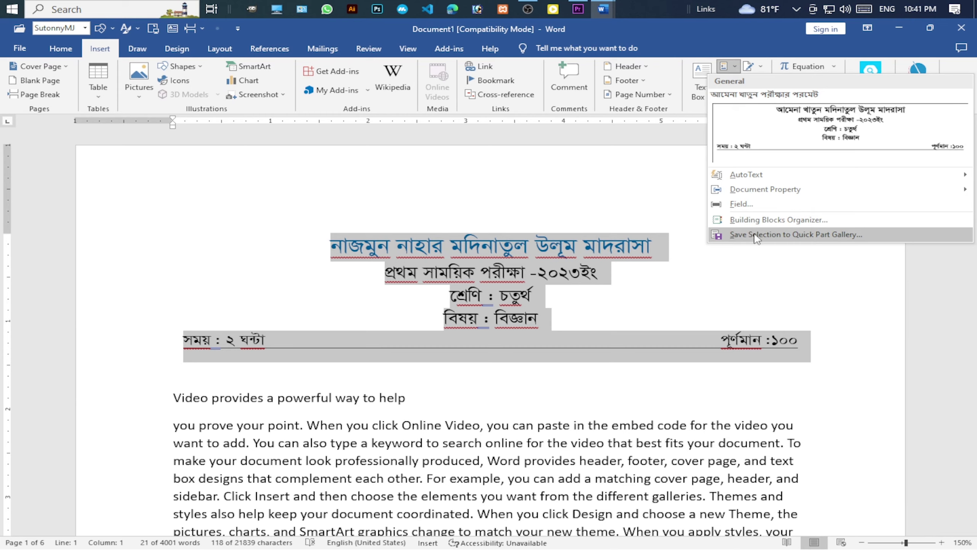
Create a new building block from the header selection, name it in Bengali, and browse the gallery choices.
left_click(795, 234)
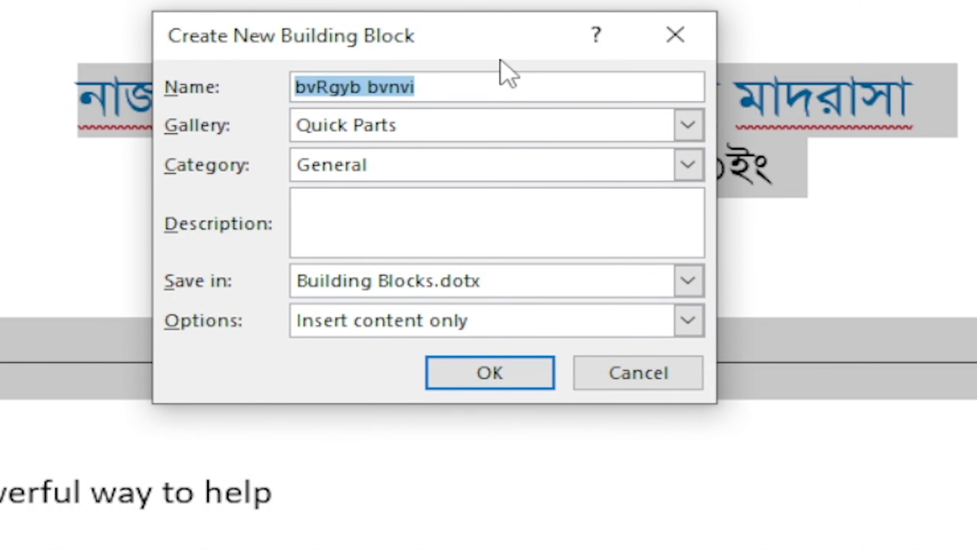
left_click_drag(474, 40, 551, 125)
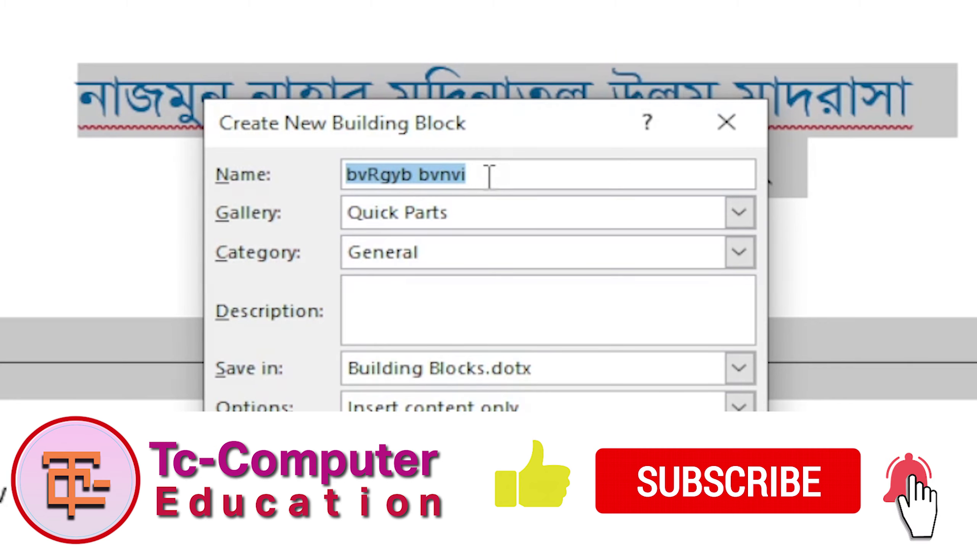
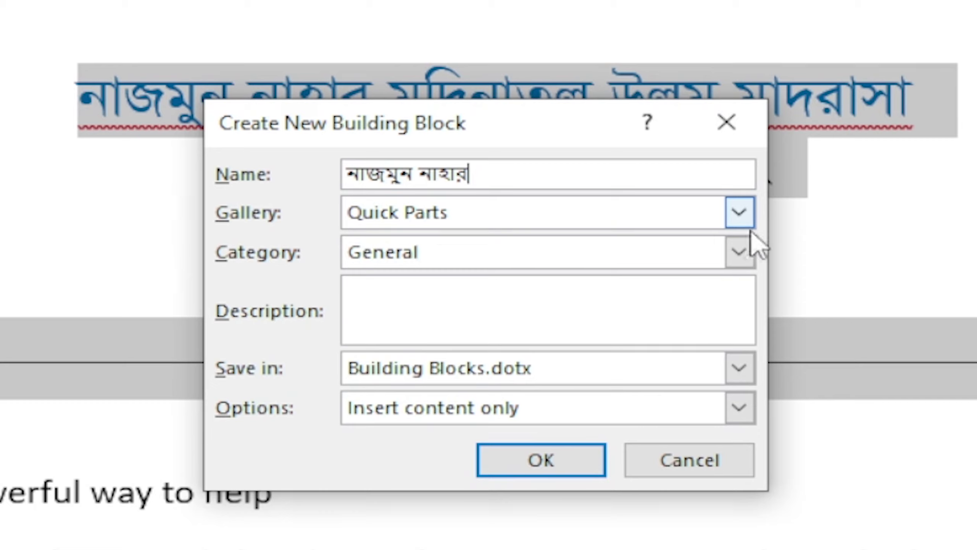
left_click(740, 213)
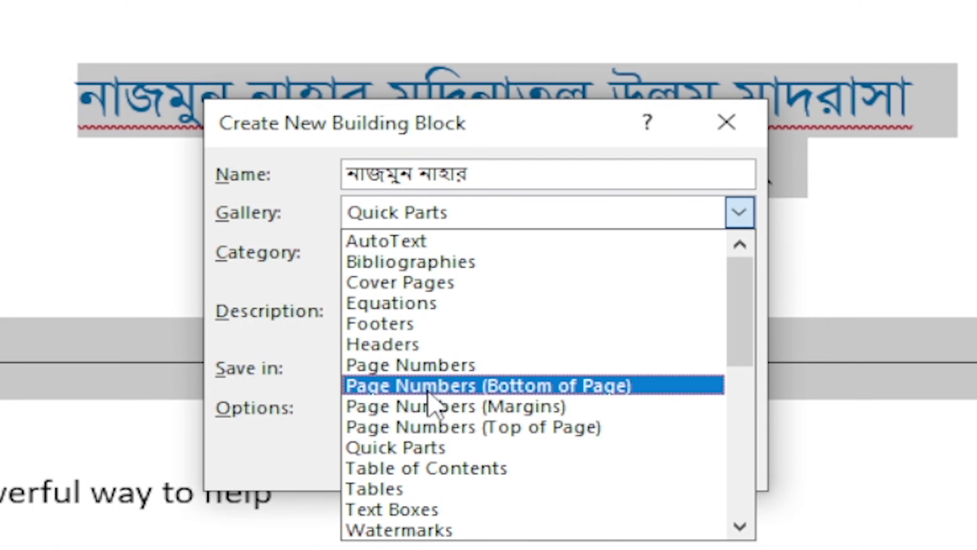
scroll(438, 450, "down", 4)
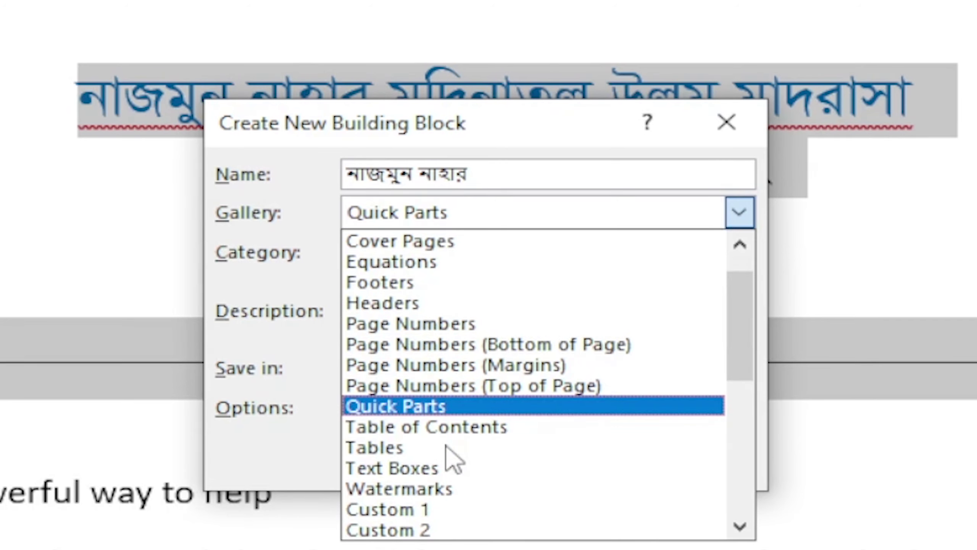
scroll(462, 393, "down", 1)
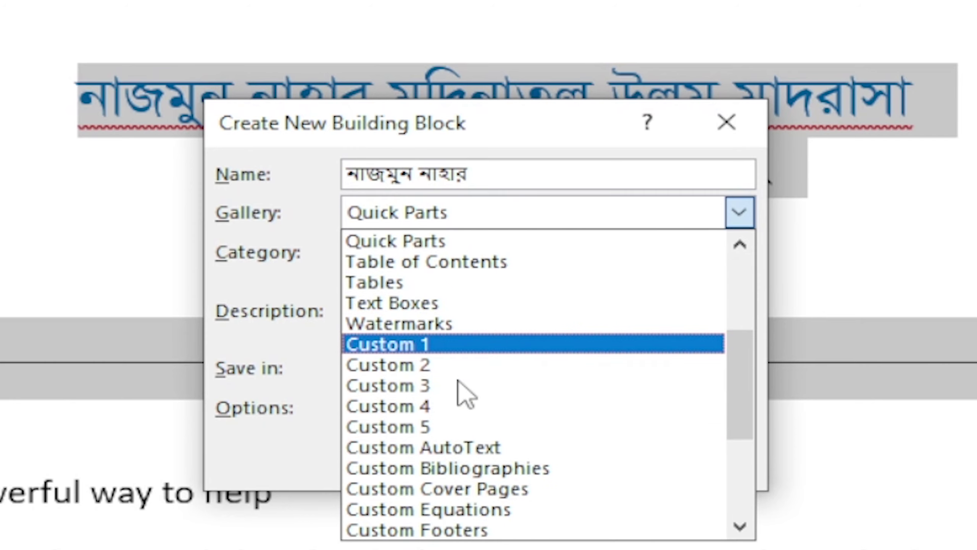
scroll(471, 389, "up", 2)
scroll(466, 381, "up", 2)
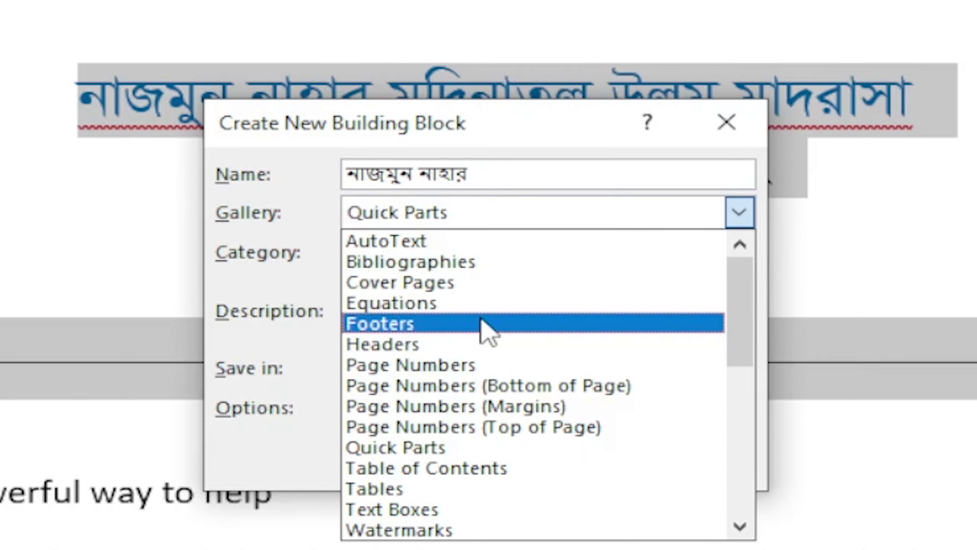
Save the block to the AutoText gallery, General category, stored in Normal.dotm.
left_click(423, 246)
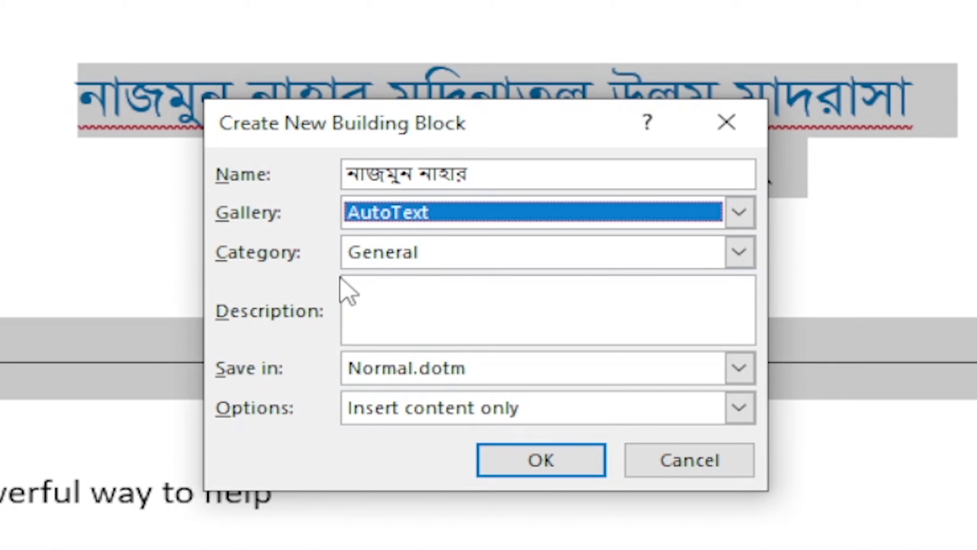
left_click(740, 252)
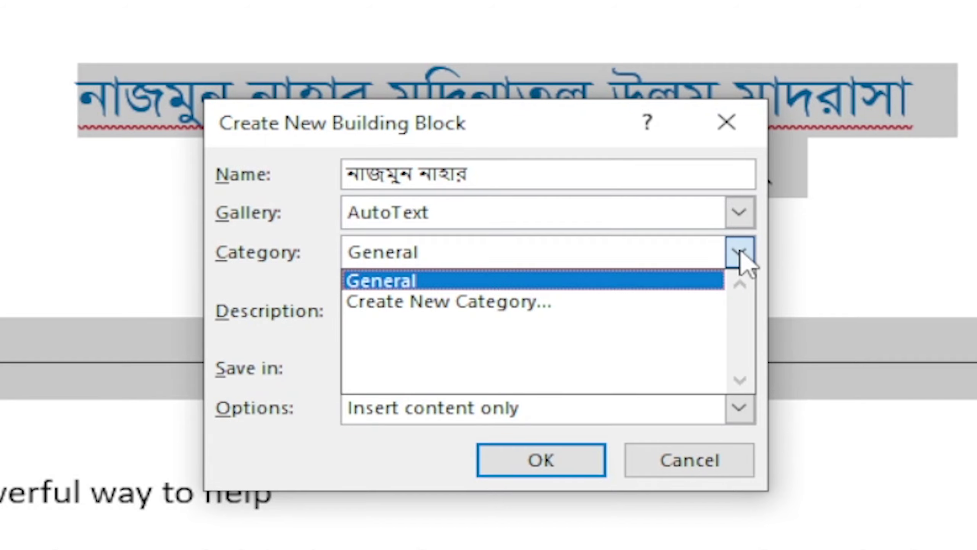
left_click(388, 284)
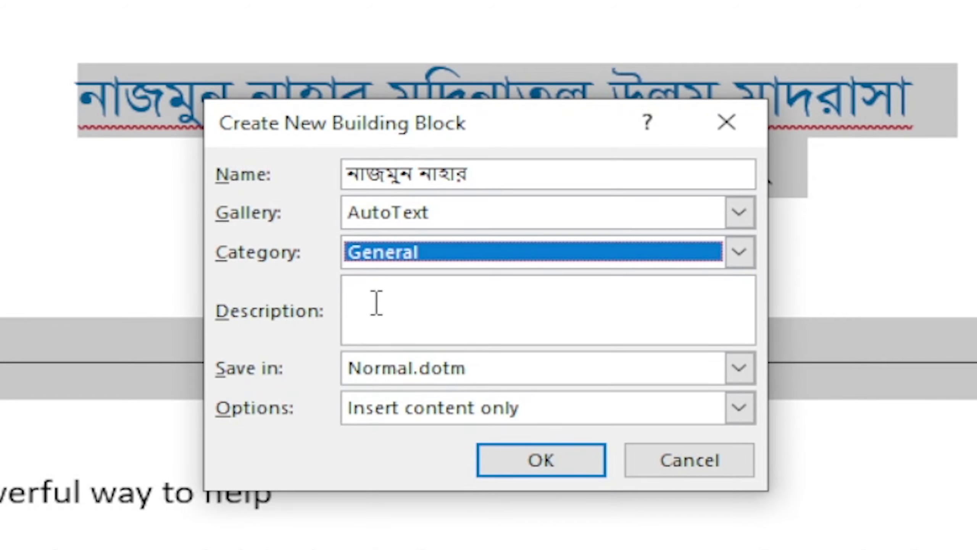
key("shift+Tab")
left_click(385, 321)
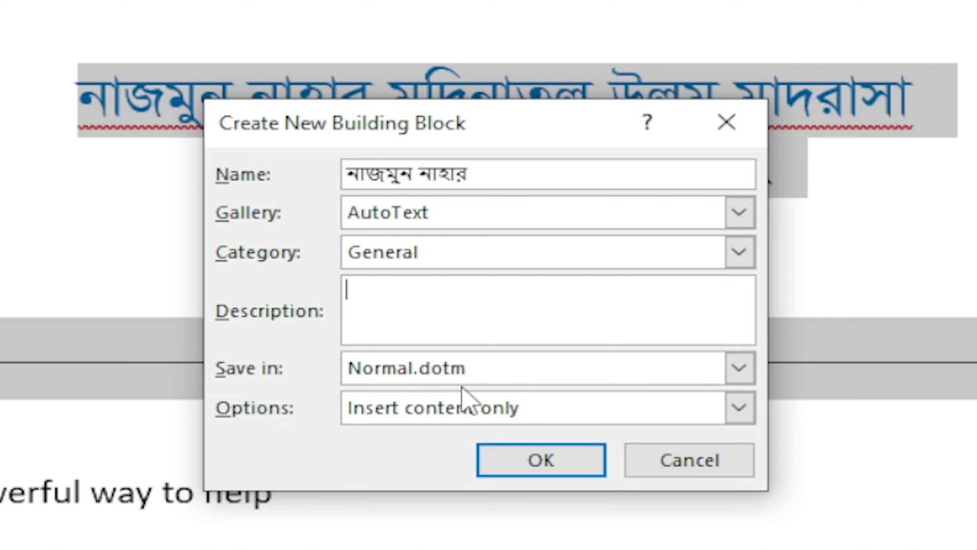
left_click(739, 368)
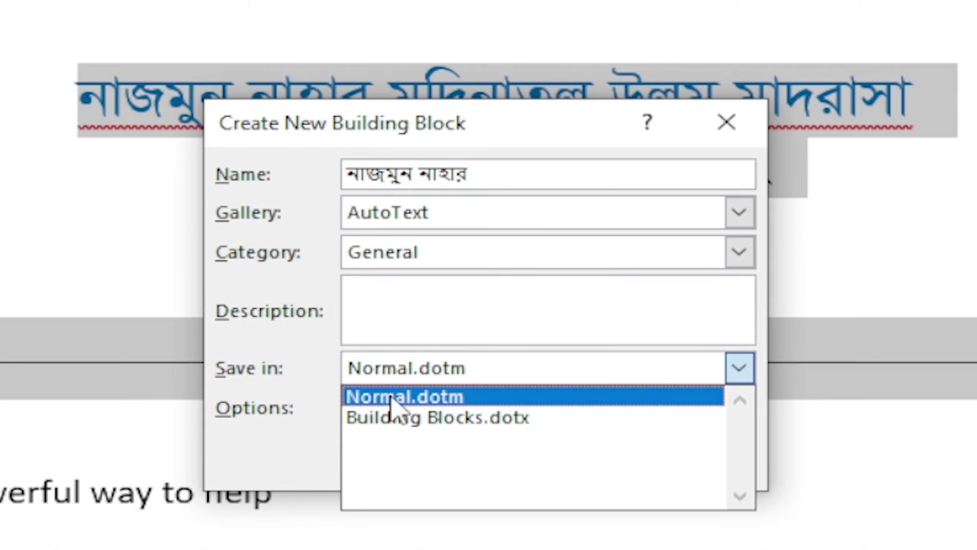
left_click(500, 323)
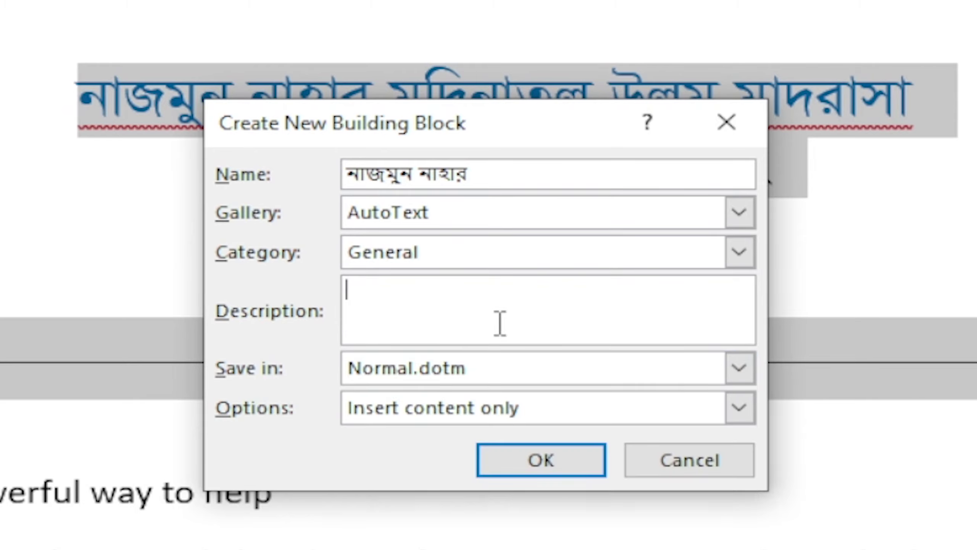
left_click(544, 476)
left_click(657, 302)
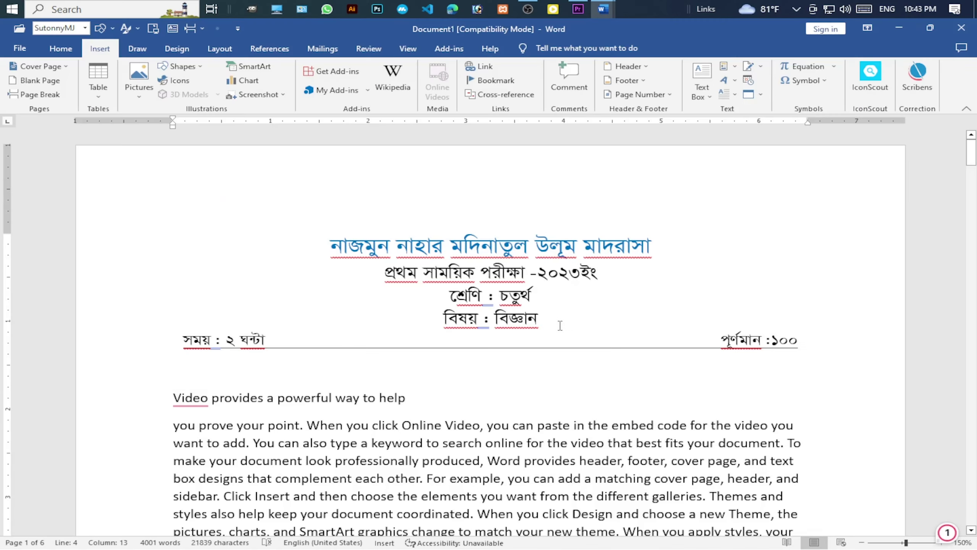
Create a new blank document and insert the saved Bengali exam heading AutoText from Quick Parts.
key("ctrl+n")
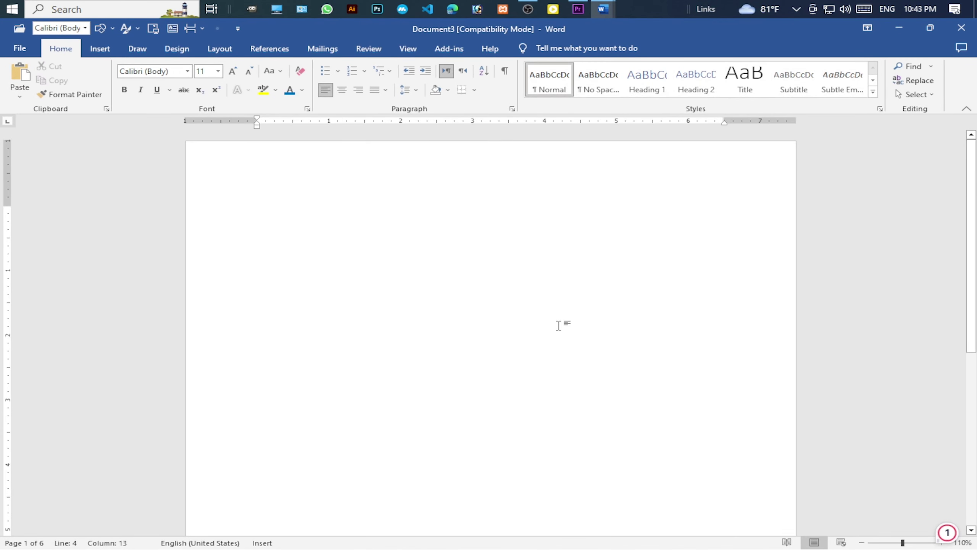
left_click(100, 49)
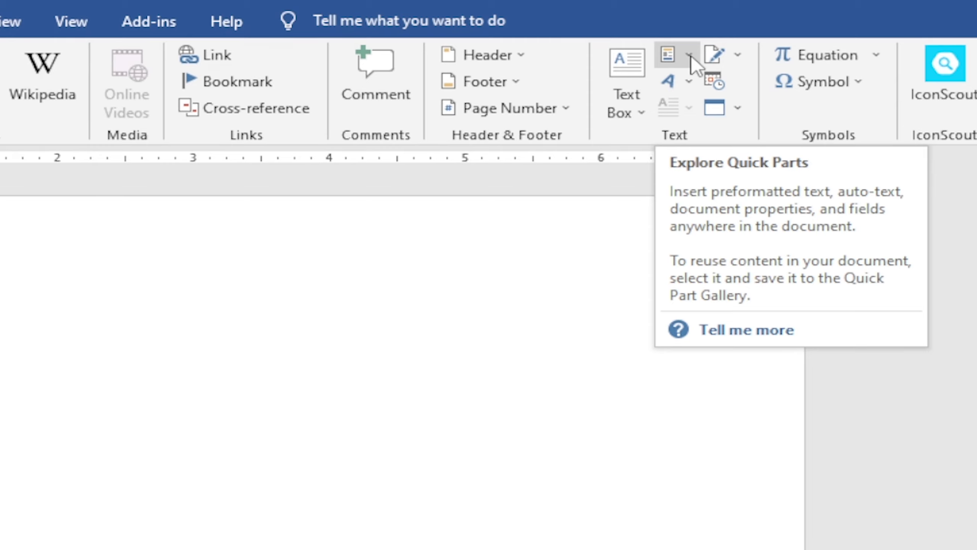
left_click(689, 55)
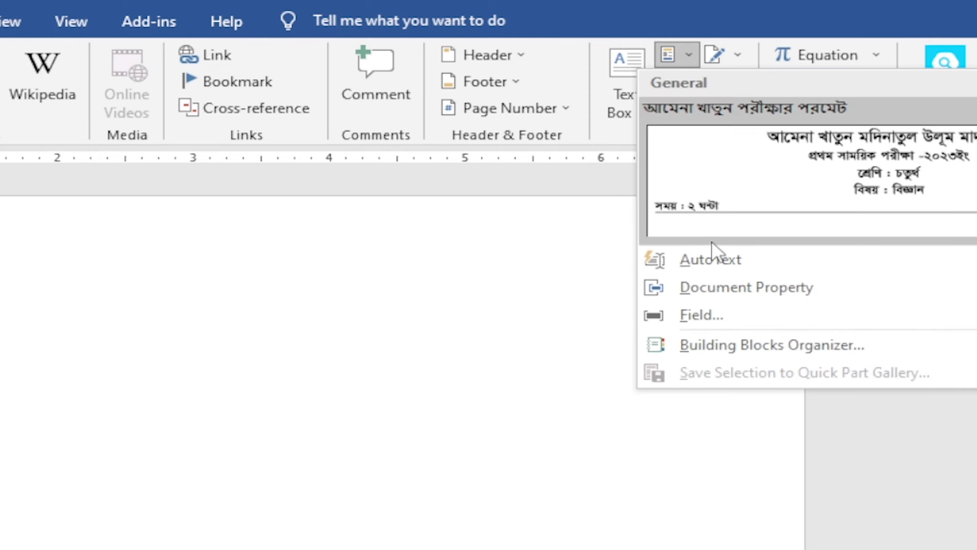
mouse_move(723, 264)
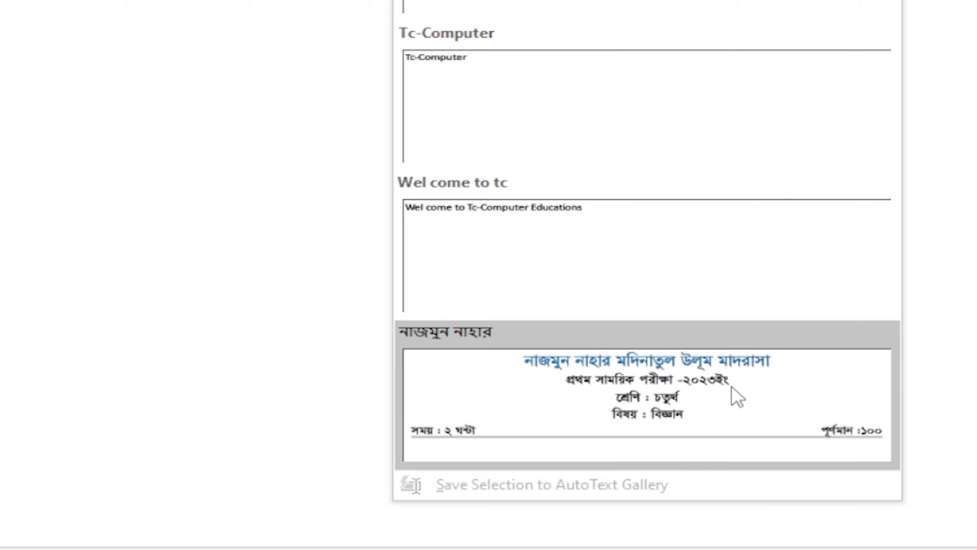
left_click(737, 396)
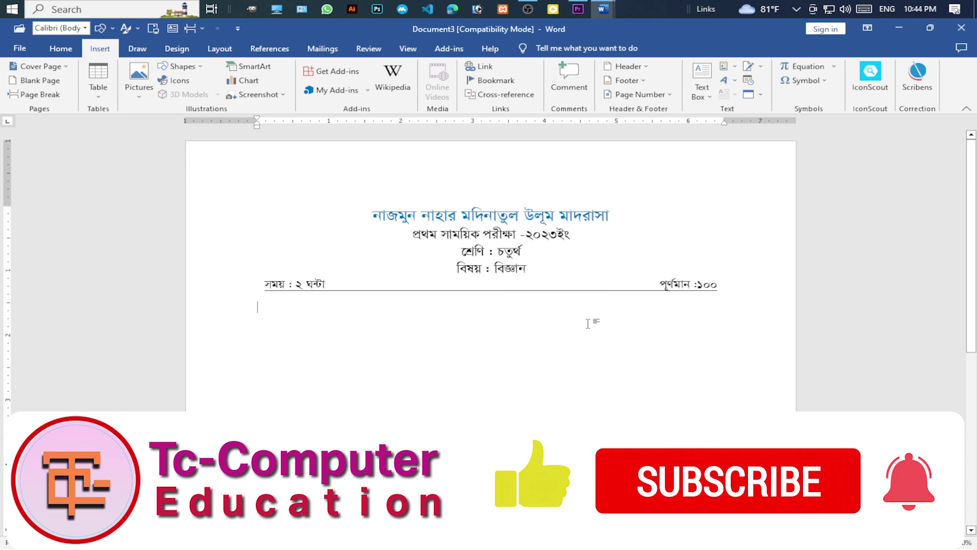
left_click(729, 66)
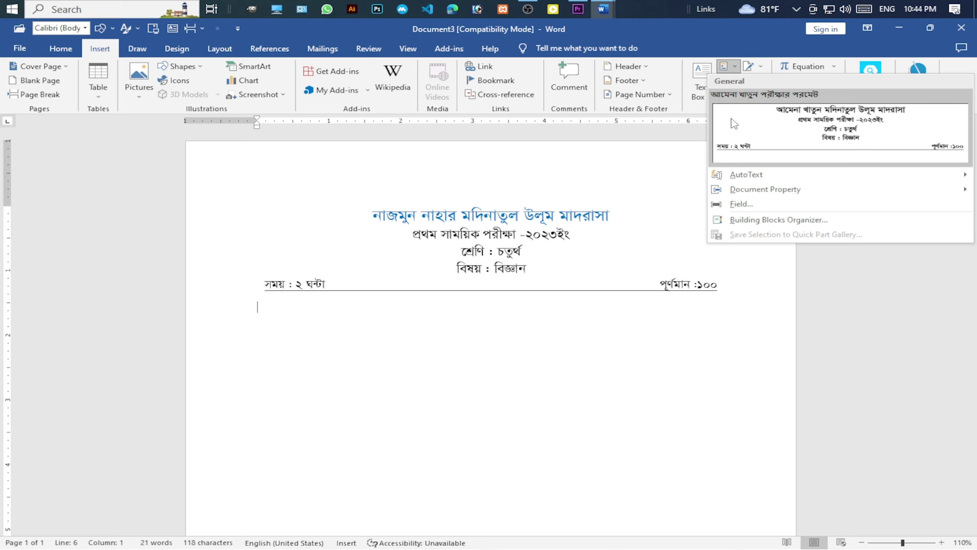
left_click(722, 113)
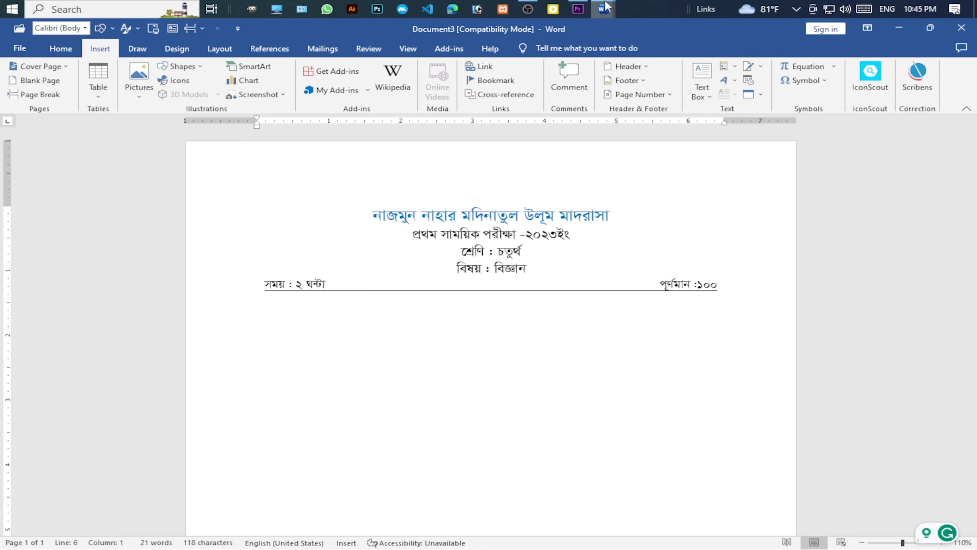
Switch back to Document1 and put the cursor on its blank page 2.
mouse_move(603, 9)
left_click(650, 34)
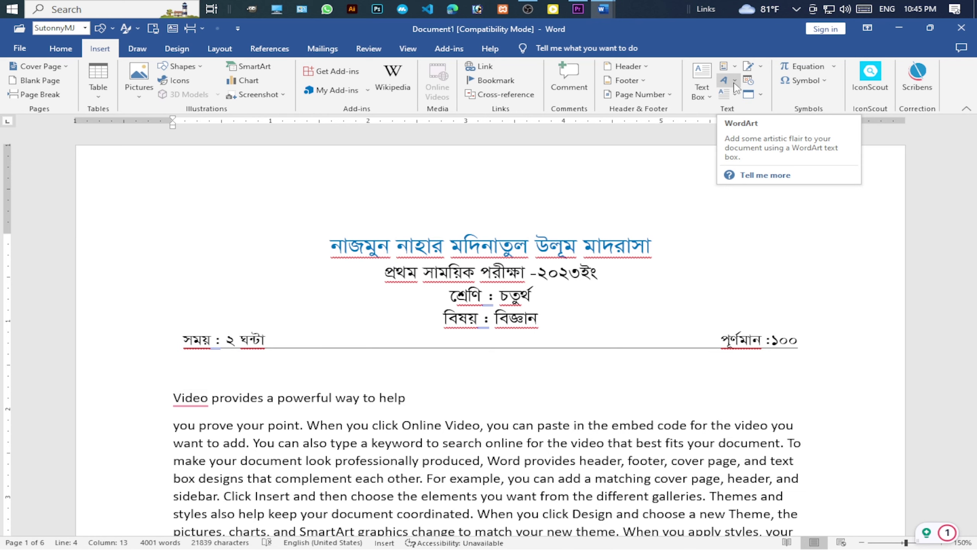
scroll(349, 404, "down", 2)
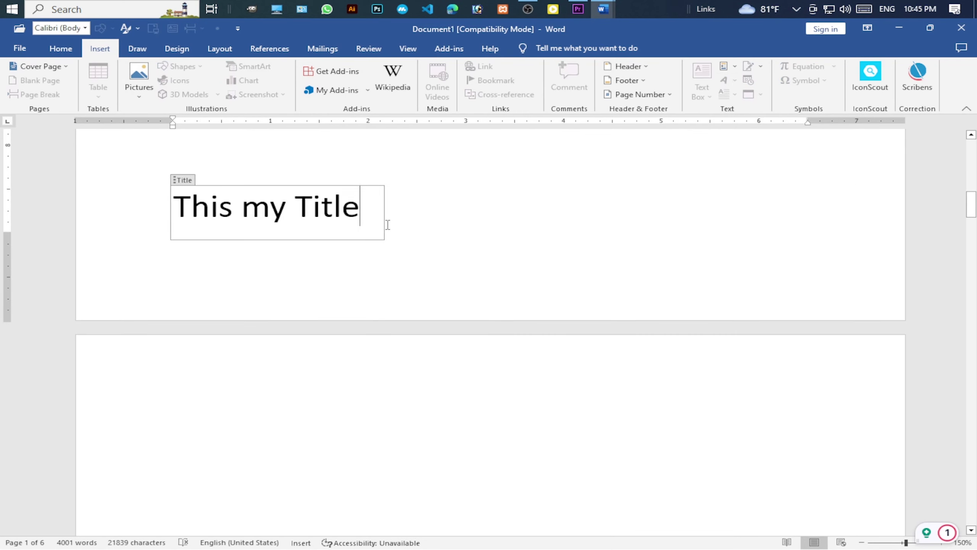
scroll(349, 404, "down", 5)
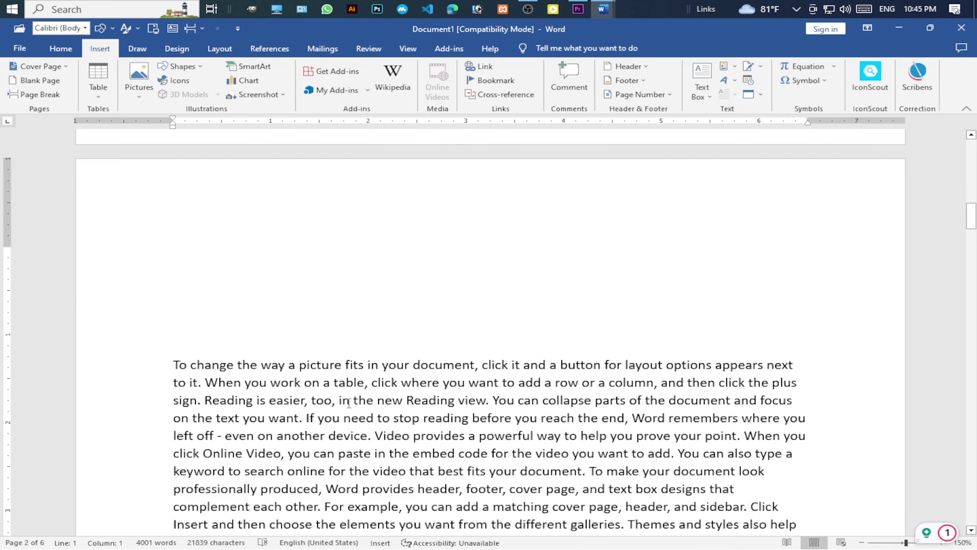
scroll(349, 403, "up", 5)
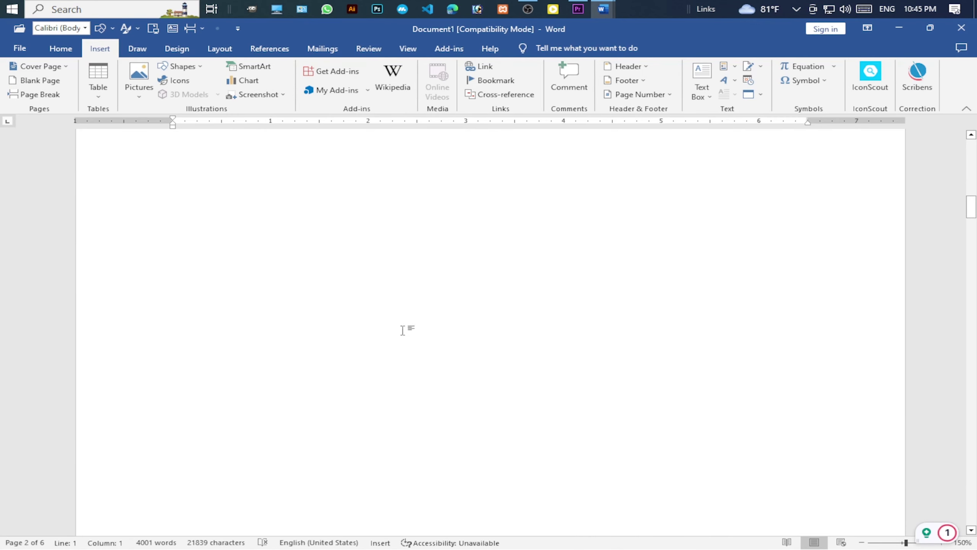
double_click(354, 381)
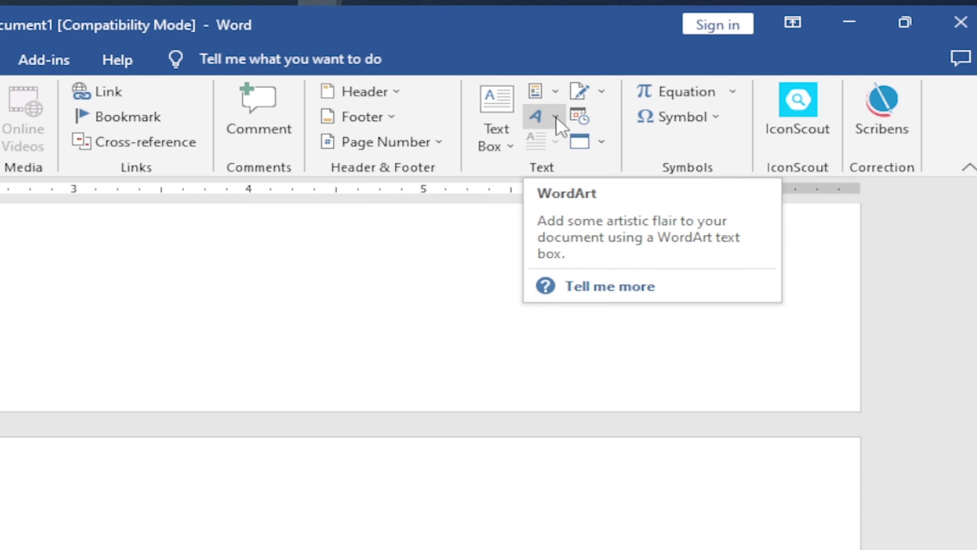
Start a new WordArt from a style in the WordArt gallery.
left_click(557, 119)
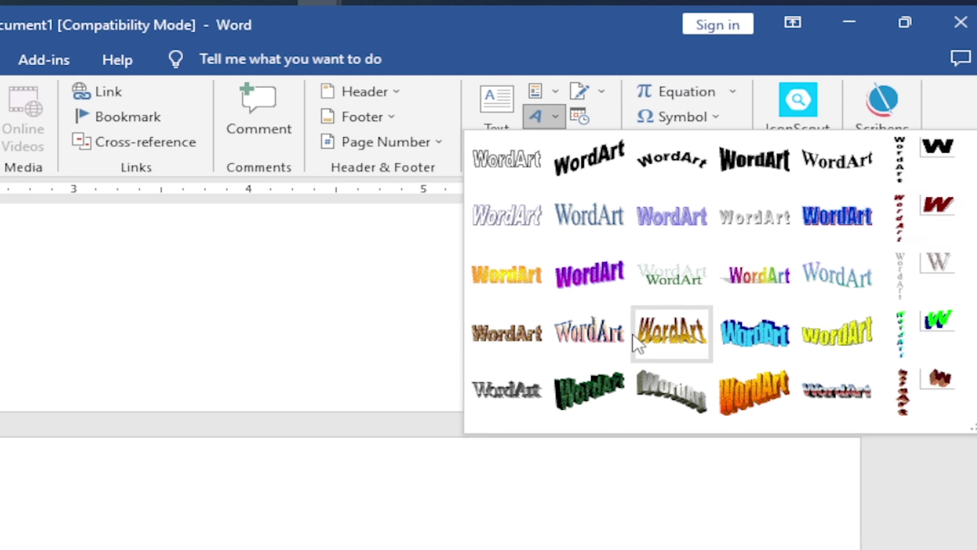
left_click(755, 181)
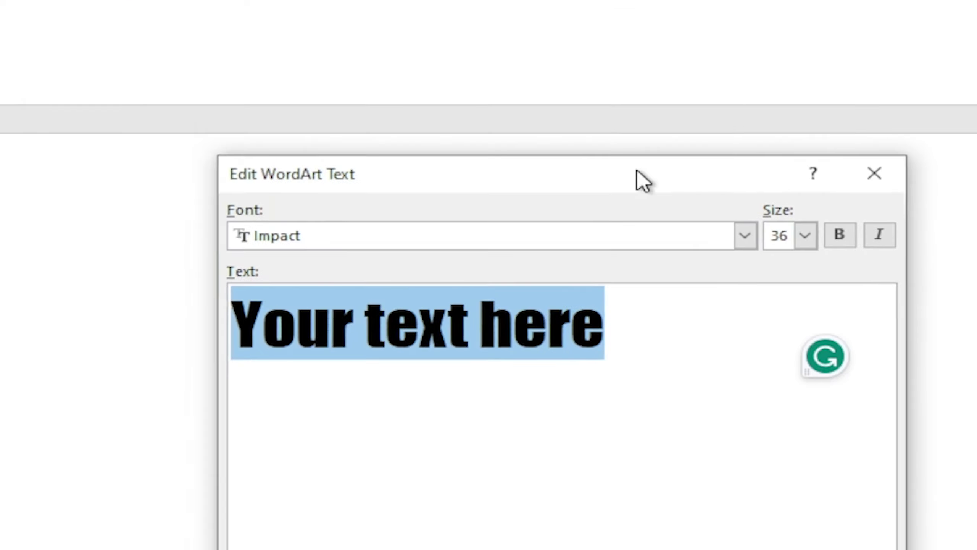
left_click_drag(637, 170, 578, 57)
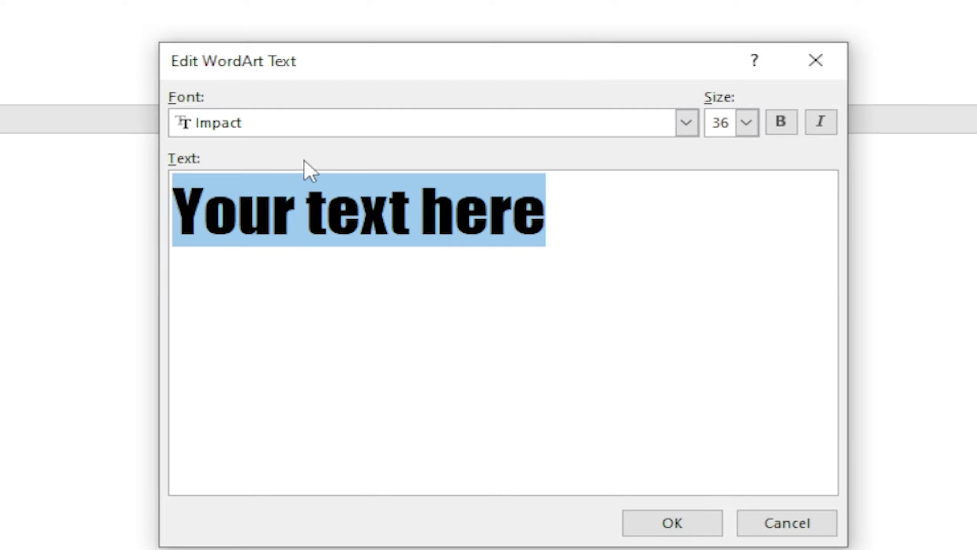
Keep the WordArt font Impact at size 36 and make it bold, leaving italic off.
left_click(686, 124)
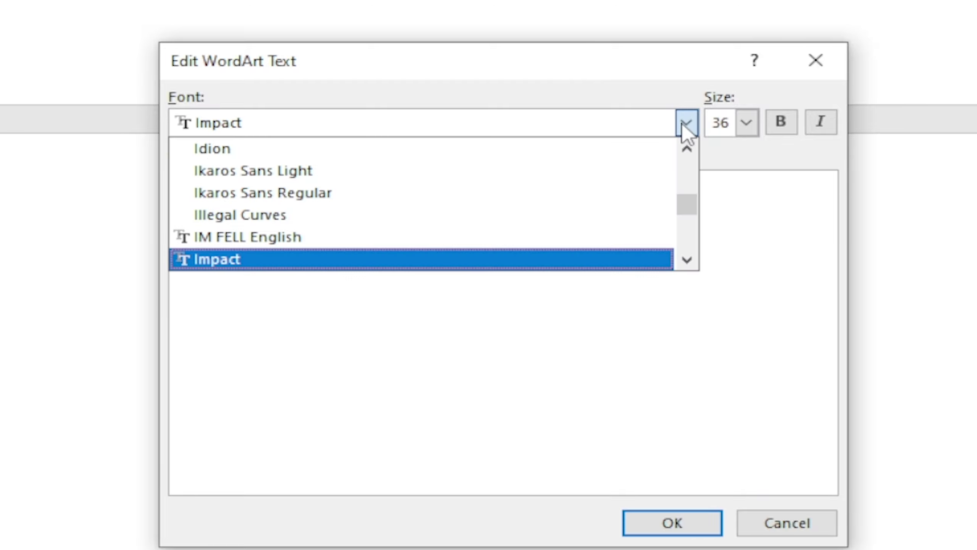
left_click(711, 101)
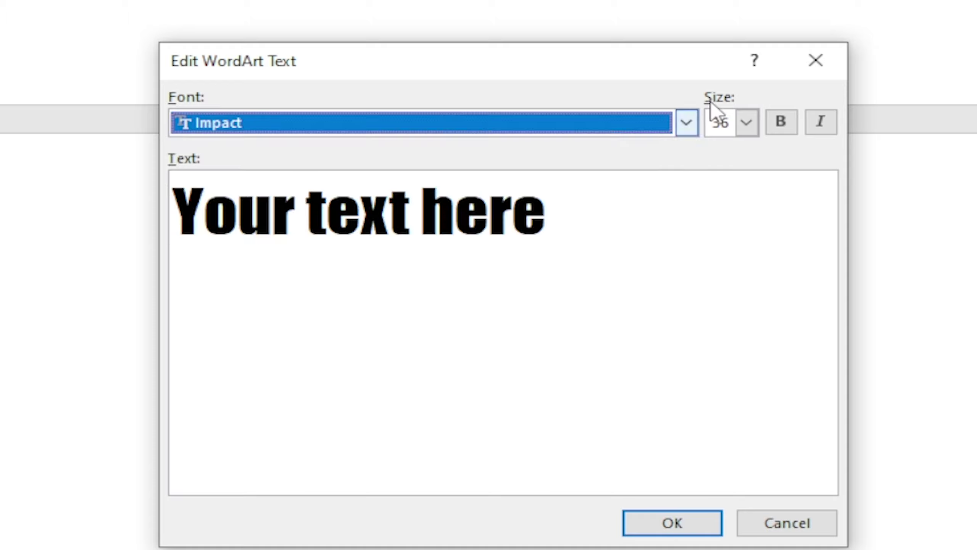
left_click(747, 123)
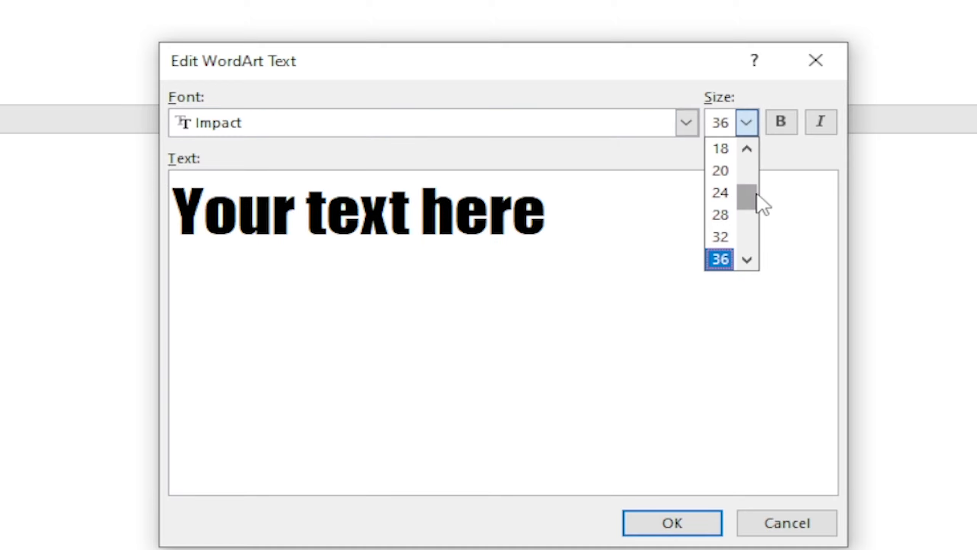
left_click(760, 121)
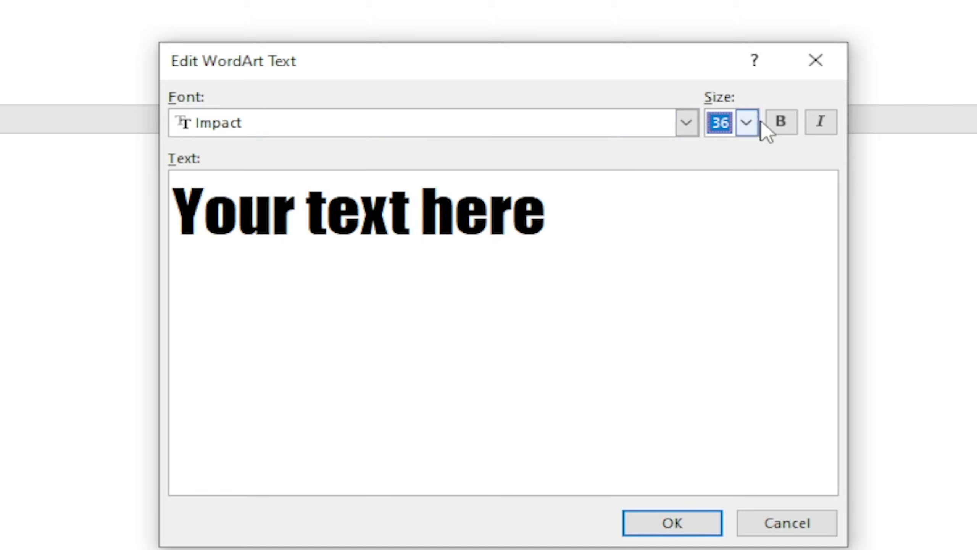
left_click(782, 122)
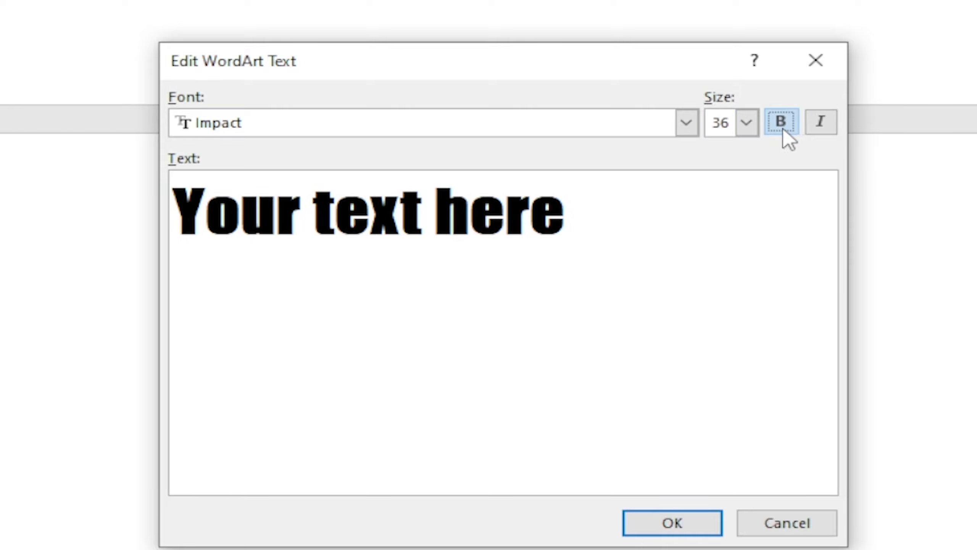
left_click(821, 124)
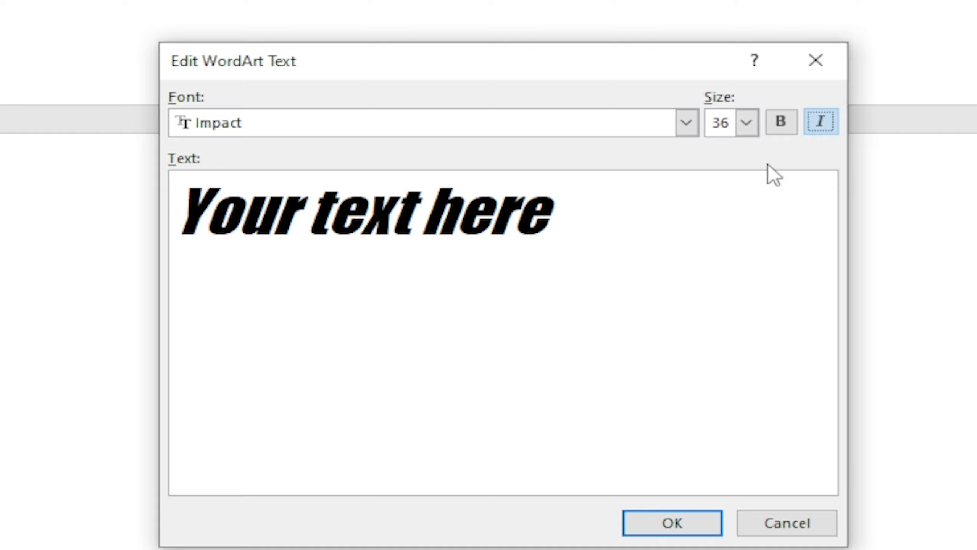
left_click(822, 123)
Paste 'Tc-Computer Education' over the 'Your text here' placeholder.
left_click(396, 425)
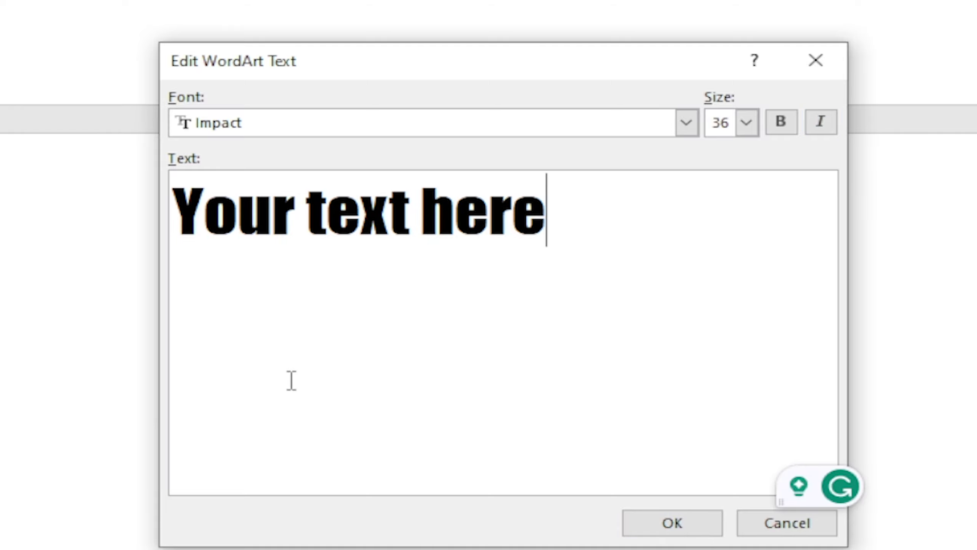
left_click_drag(599, 217, 123, 227)
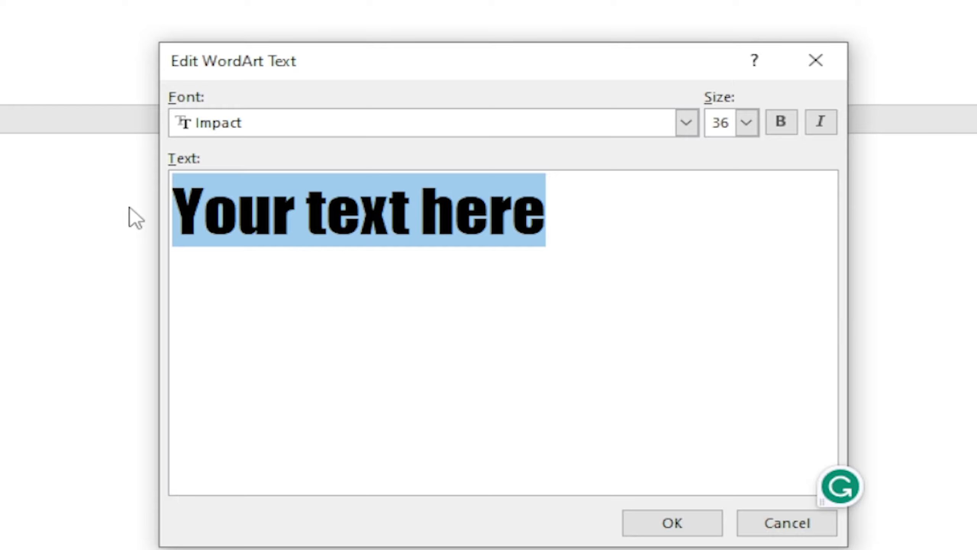
type("Tc-Computer Education")
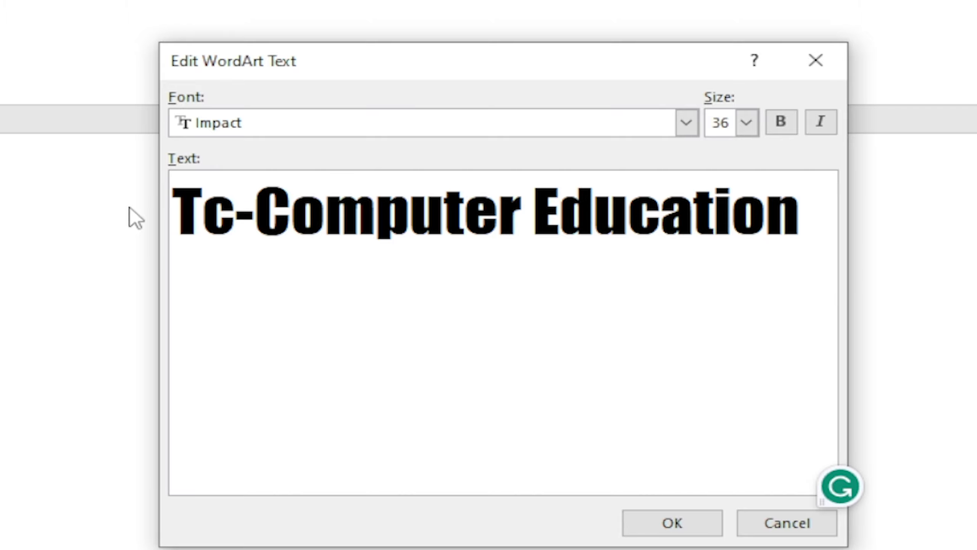
Place the WordArt, shift it slightly lower-left on page 2, and browse the styles unchanged.
left_click(650, 522)
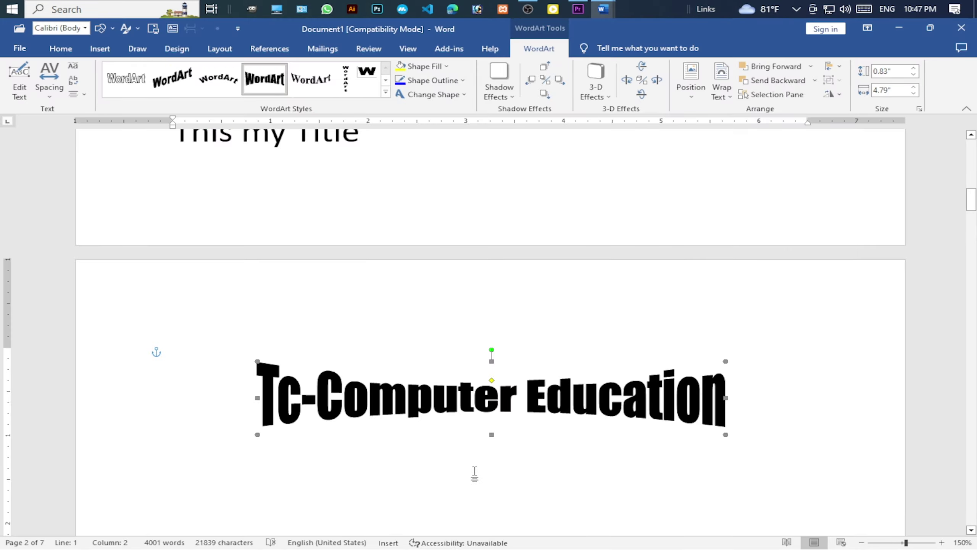
scroll(640, 375, "down", 2)
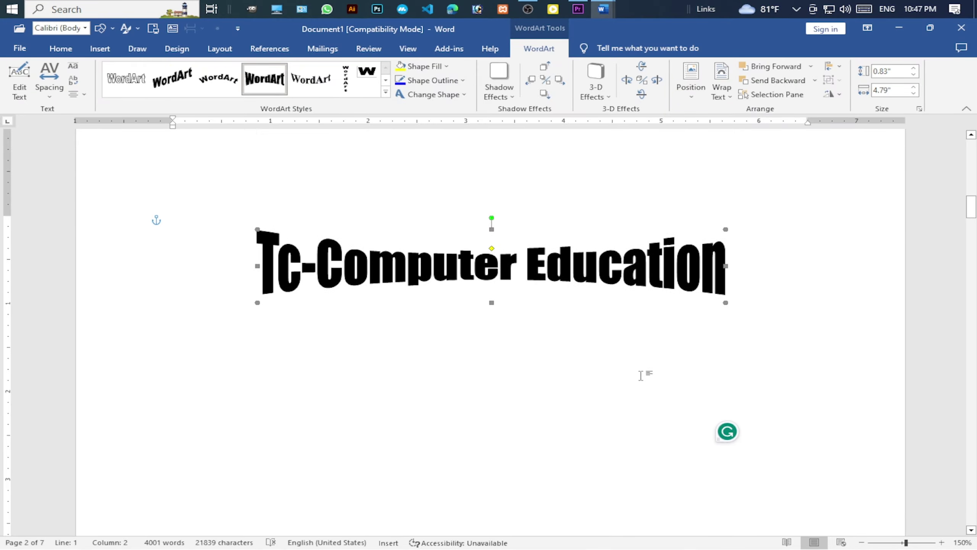
left_click_drag(629, 290, 613, 318)
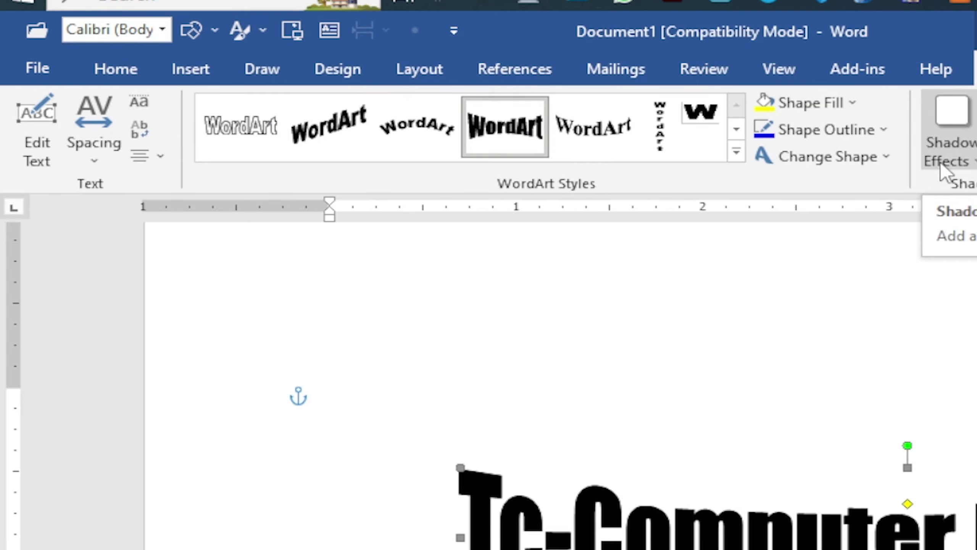
left_click(736, 153)
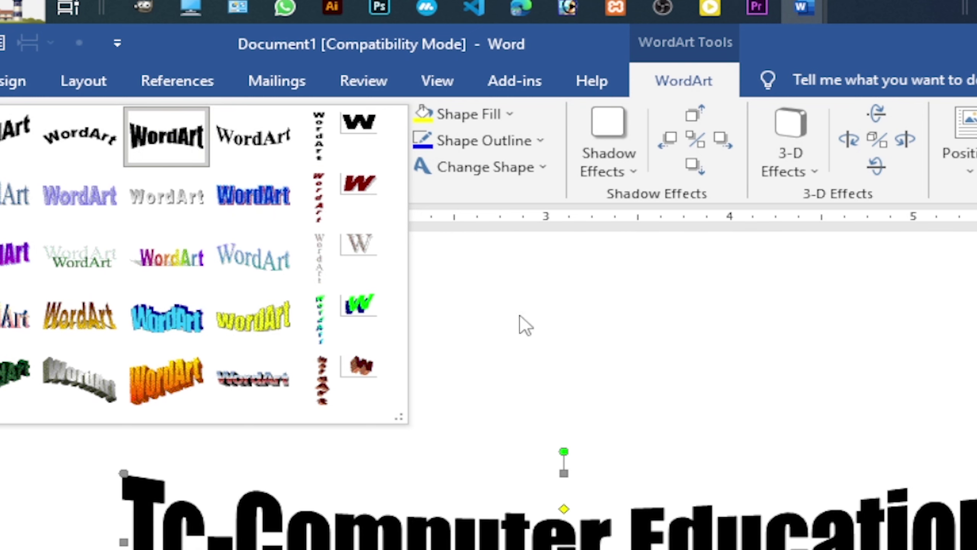
left_click(527, 326)
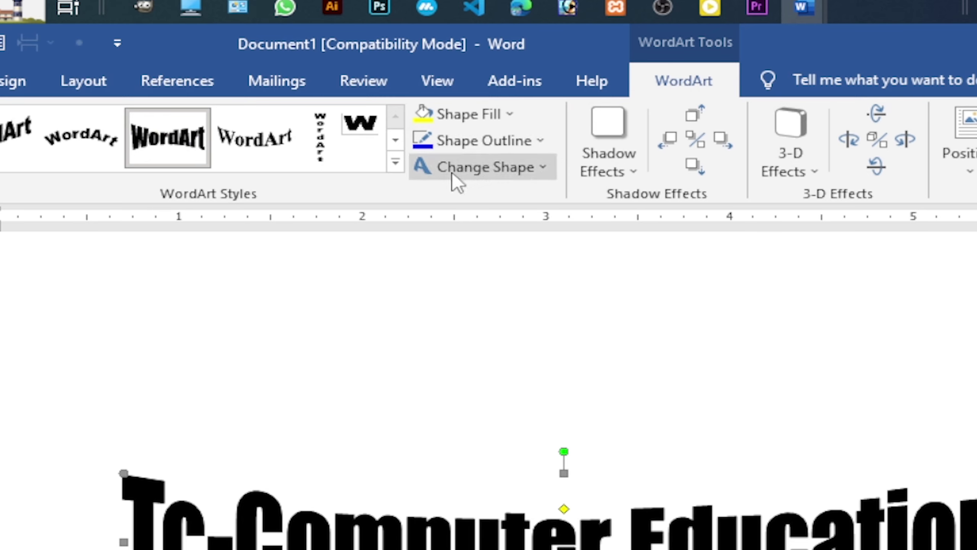
Add a grey drop shadow to the WordArt and nudge it up, right, then back left.
left_click(632, 172)
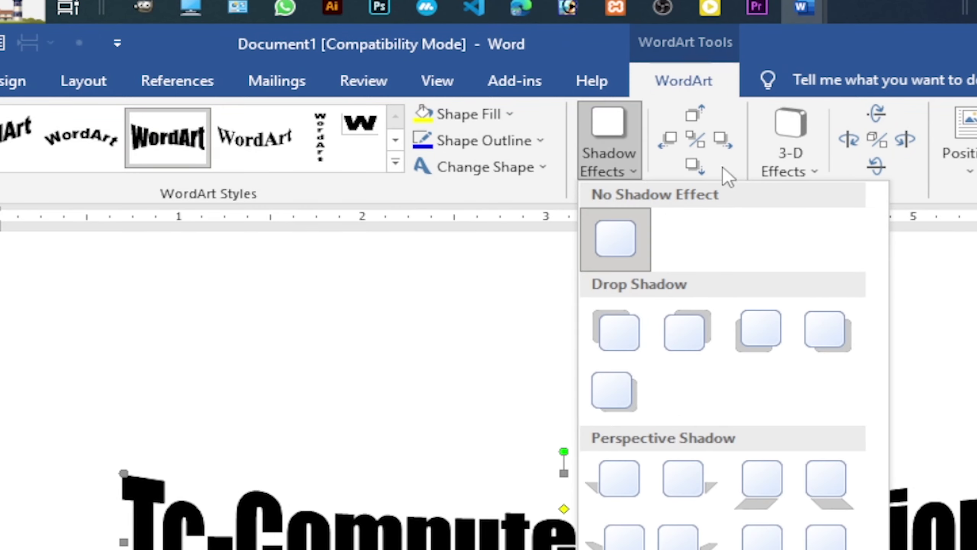
left_click(734, 123)
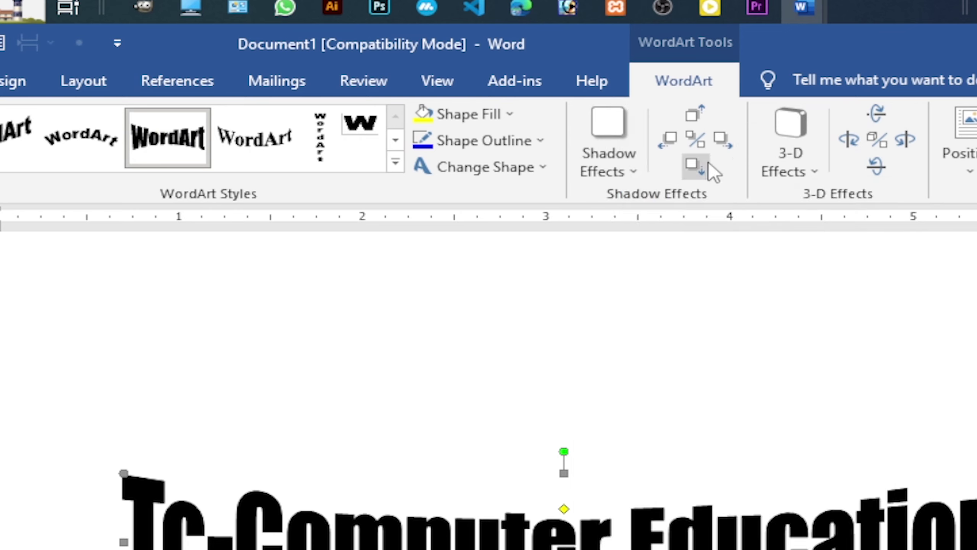
left_click(700, 169)
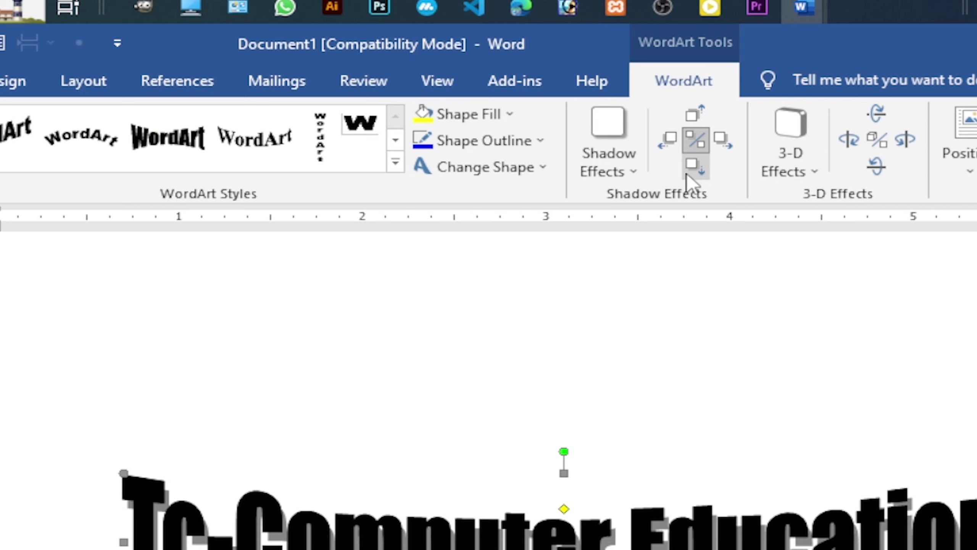
left_click(699, 112)
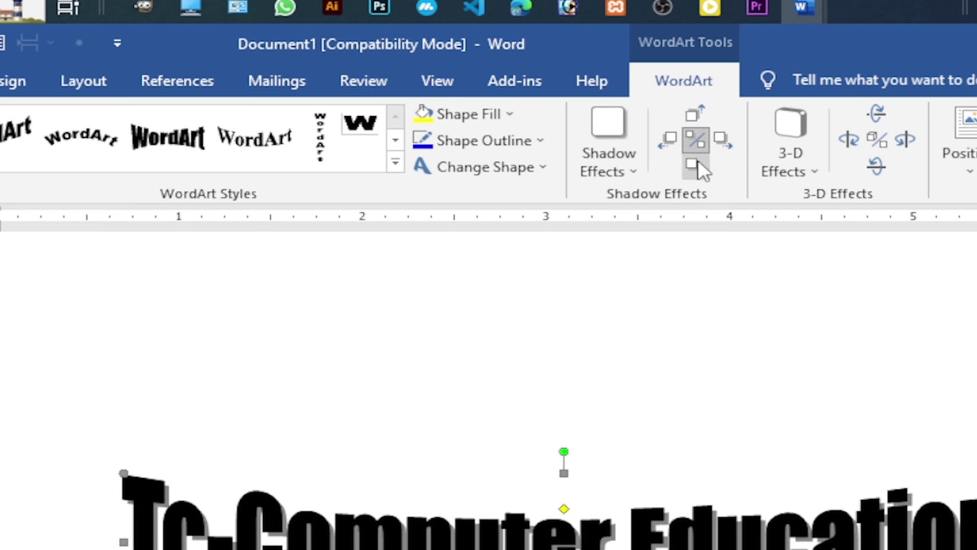
left_click(722, 142)
left_click(722, 142)
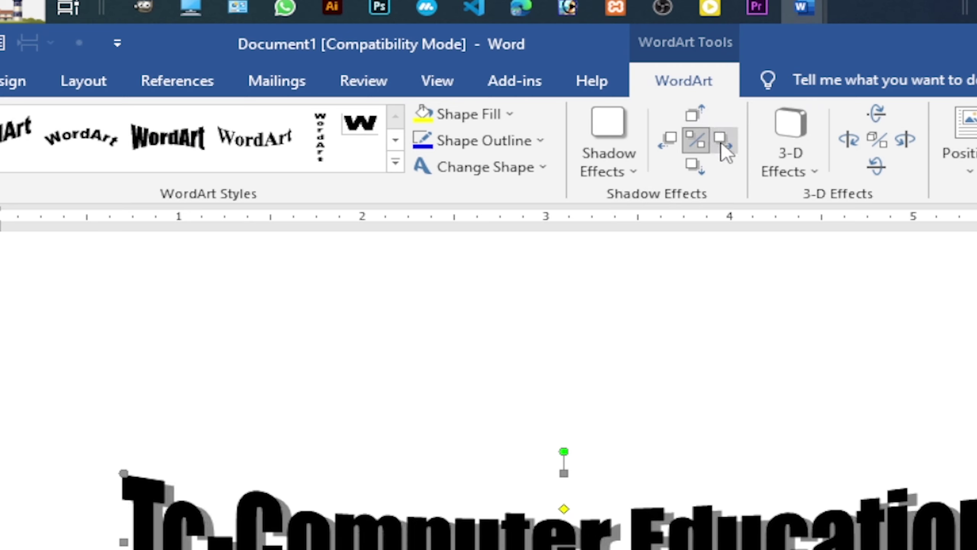
left_click(672, 138)
left_click(672, 138)
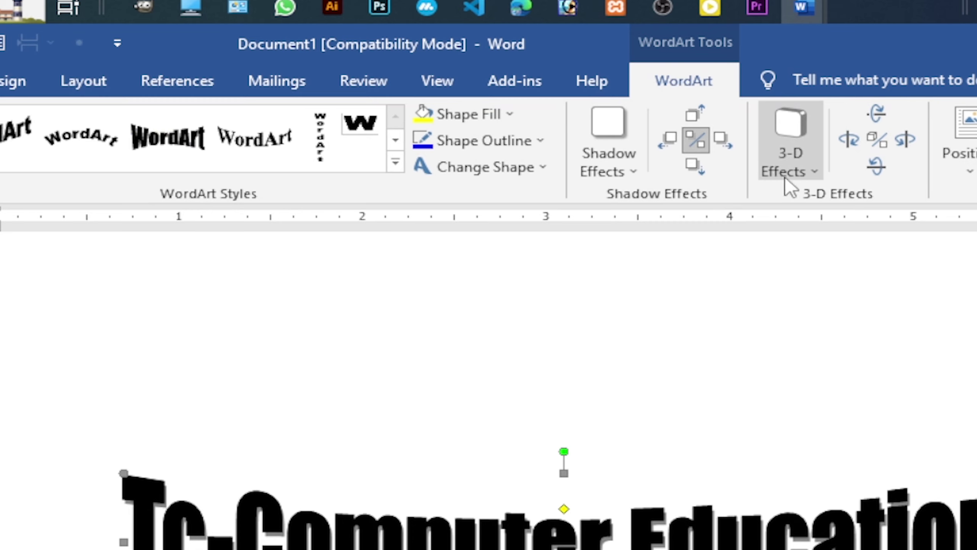
Try extruded, tilted 3-D WordArt, then undo it back to flat text.
left_click(814, 169)
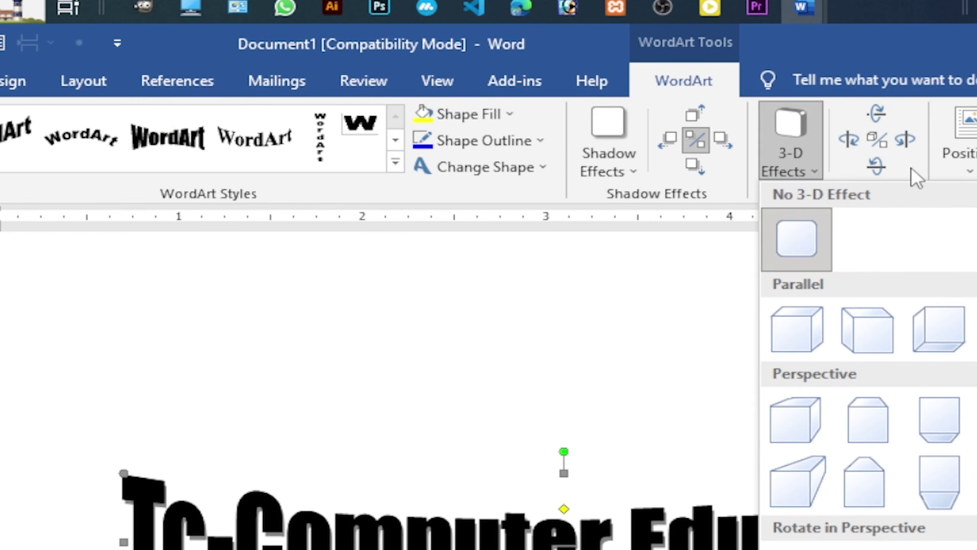
left_click(918, 173)
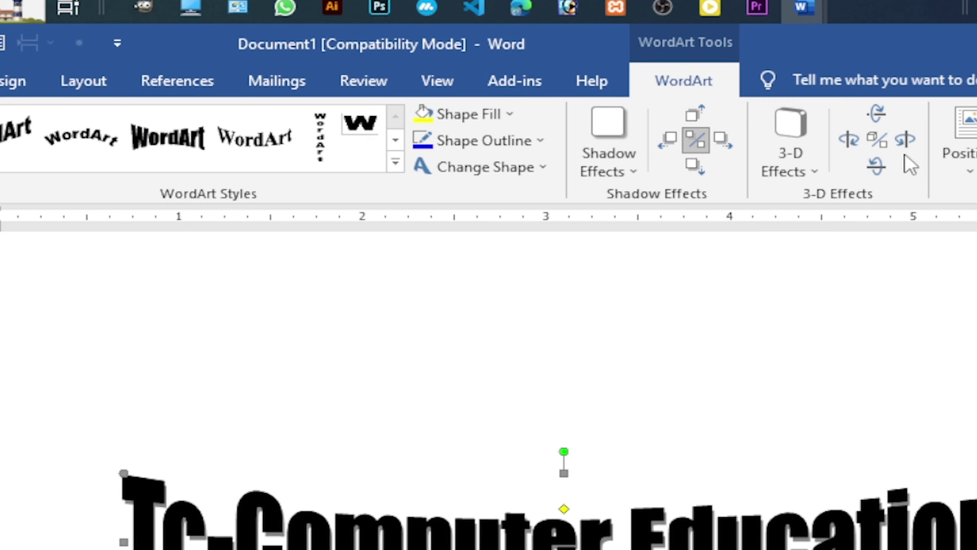
left_click(906, 139)
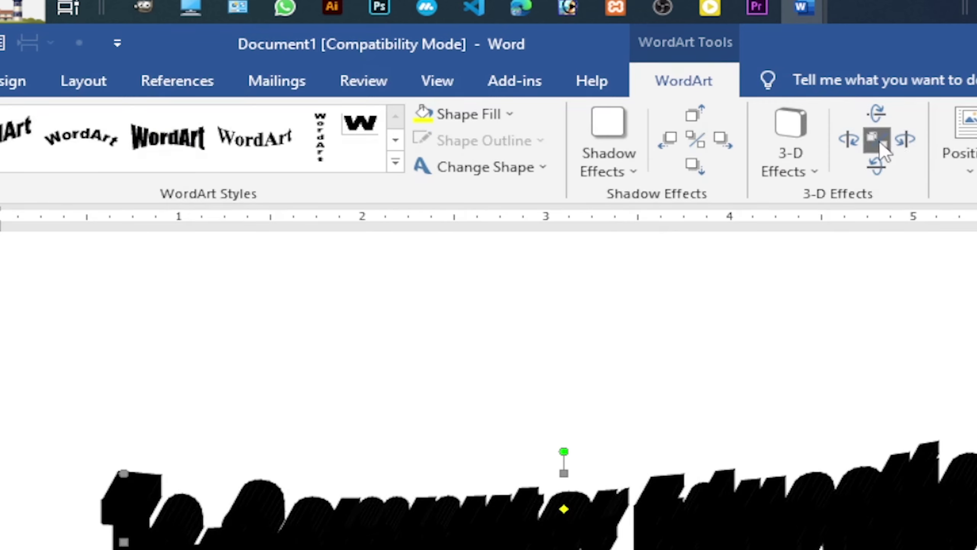
left_click(849, 137)
key("ctrl+z")
key("ctrl+z")
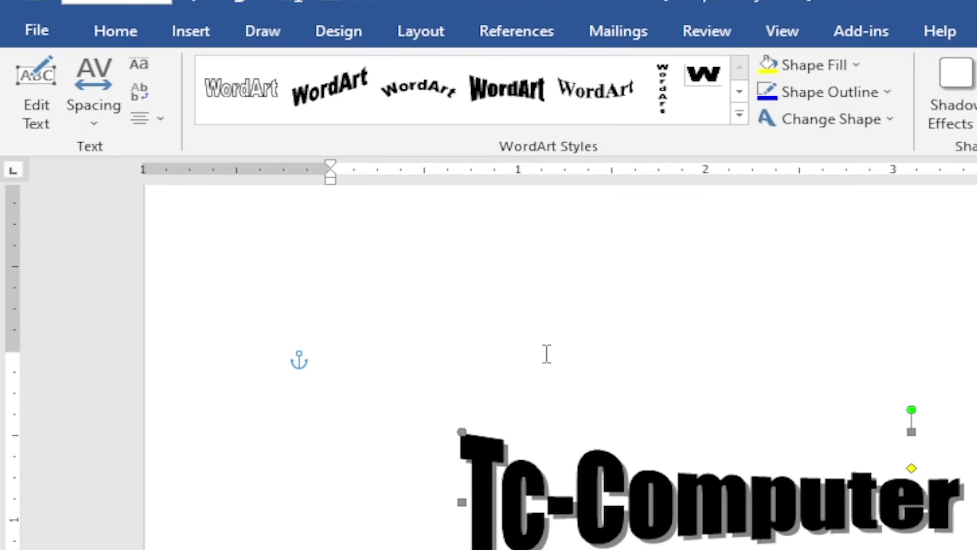
Open the WordArt Edit Text dialog and close it without changes.
left_click(28, 111)
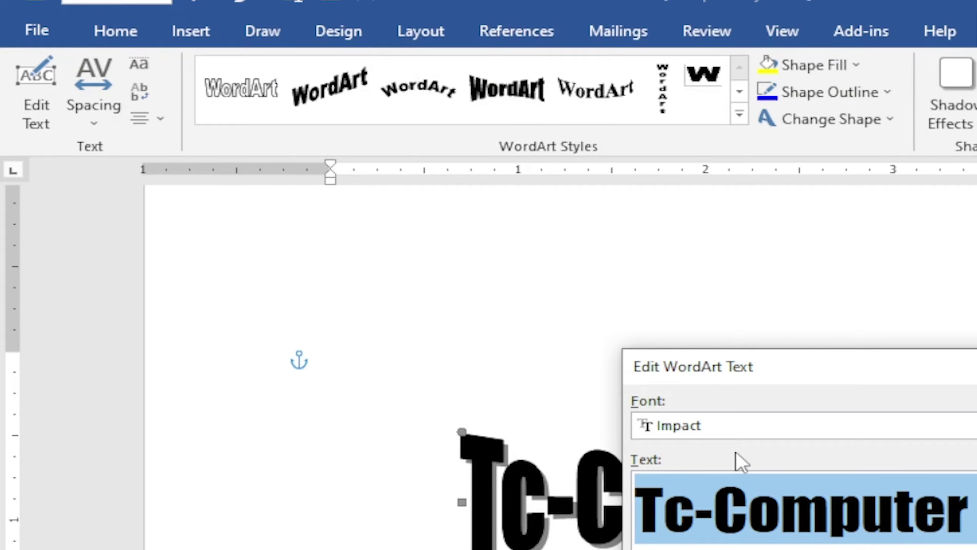
left_click_drag(956, 381, 849, 391)
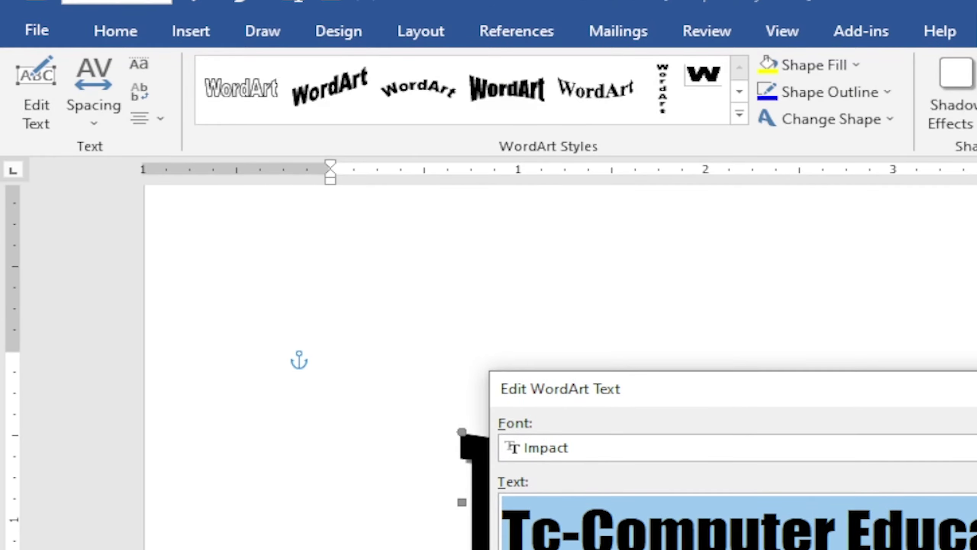
key("Return")
Cycle WordArt letter spacing through Very Tight, Tight and Normal, ending on Loose.
left_click(89, 99)
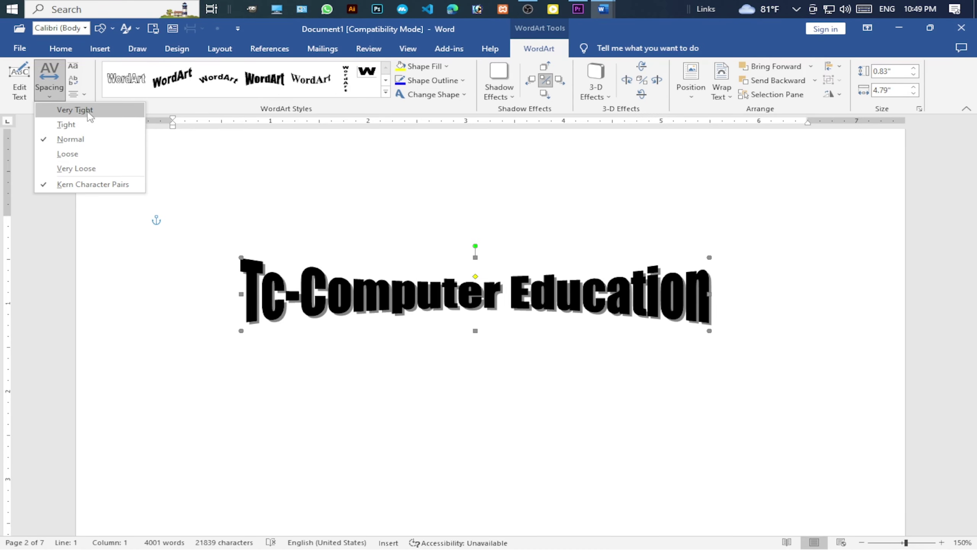
left_click(90, 117)
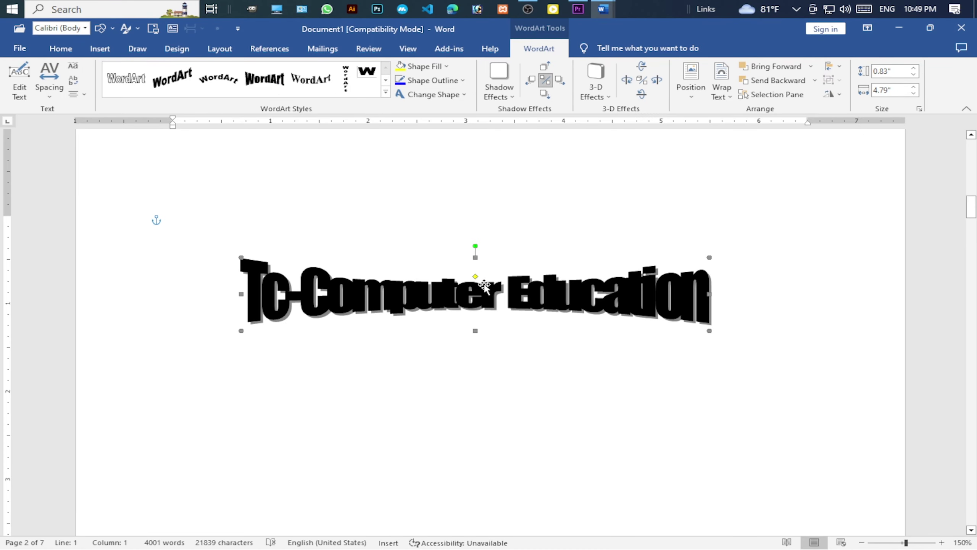
left_click(57, 88)
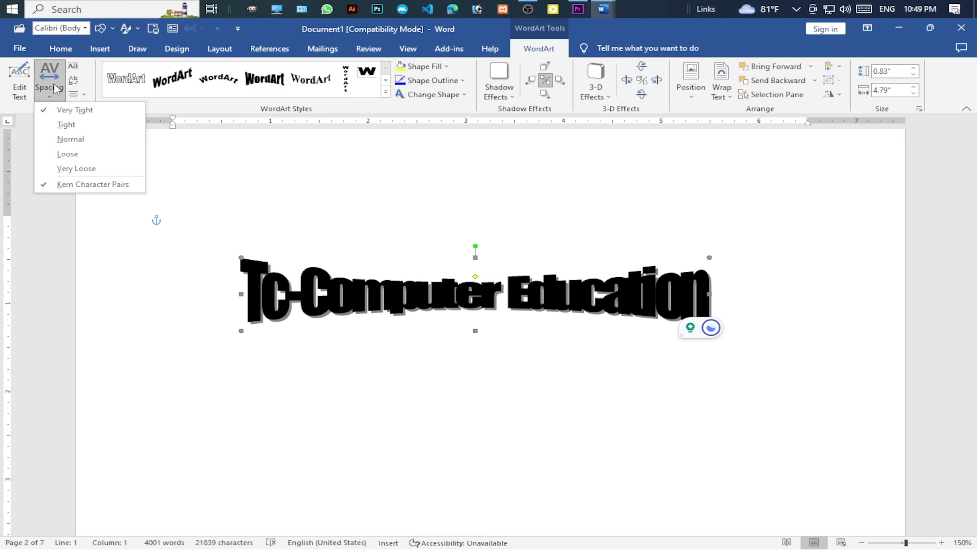
left_click(63, 126)
left_click(51, 97)
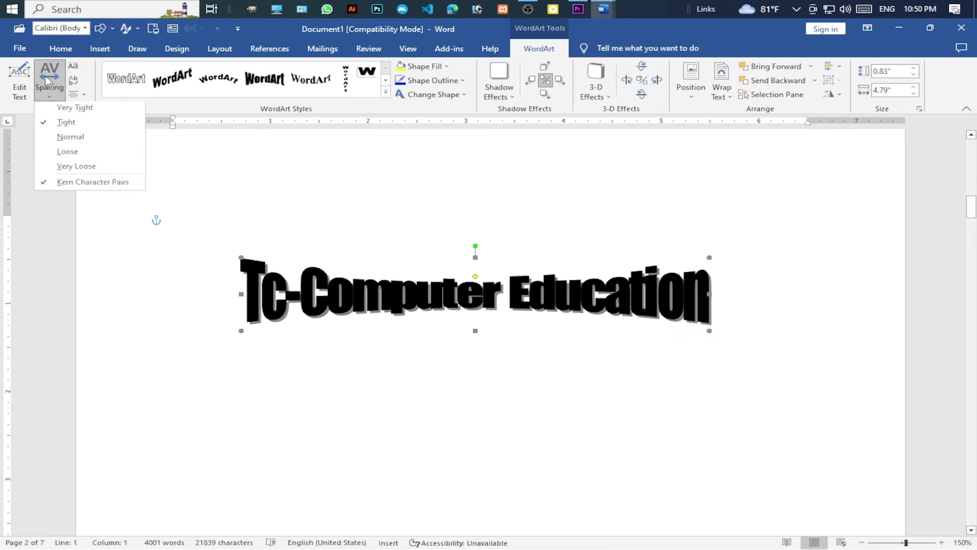
left_click(64, 139)
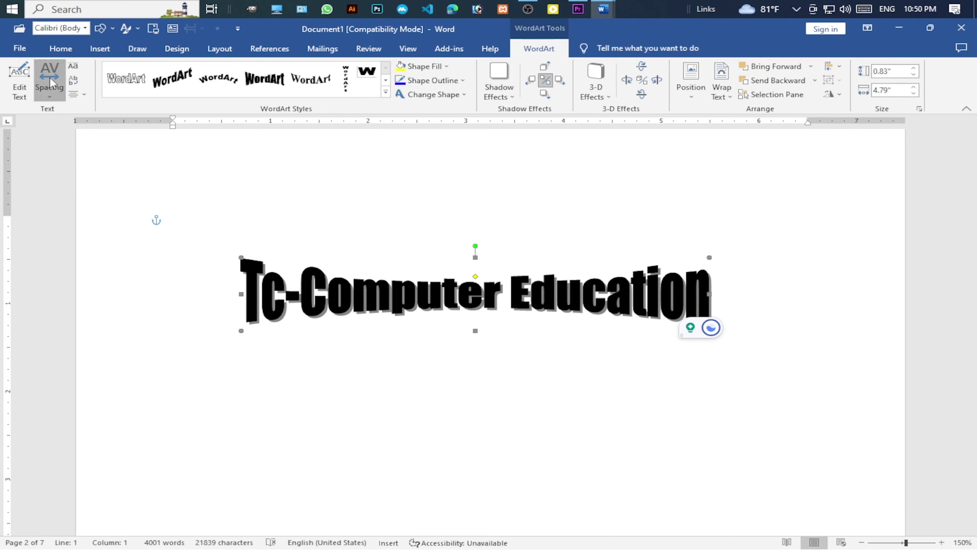
left_click(53, 86)
left_click(56, 154)
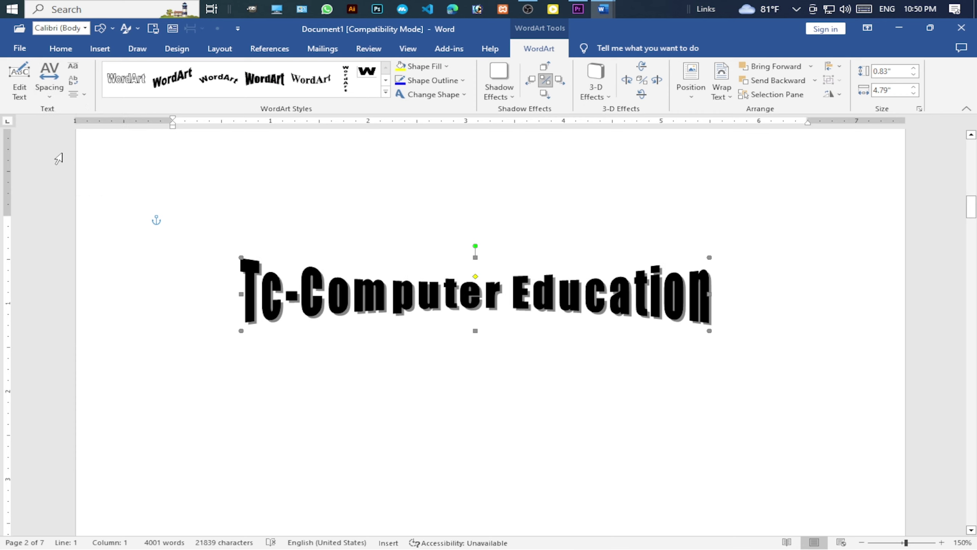
Toggle kerning of character pairs, leave alignment unchanged, and deselect the WordArt.
left_click(55, 91)
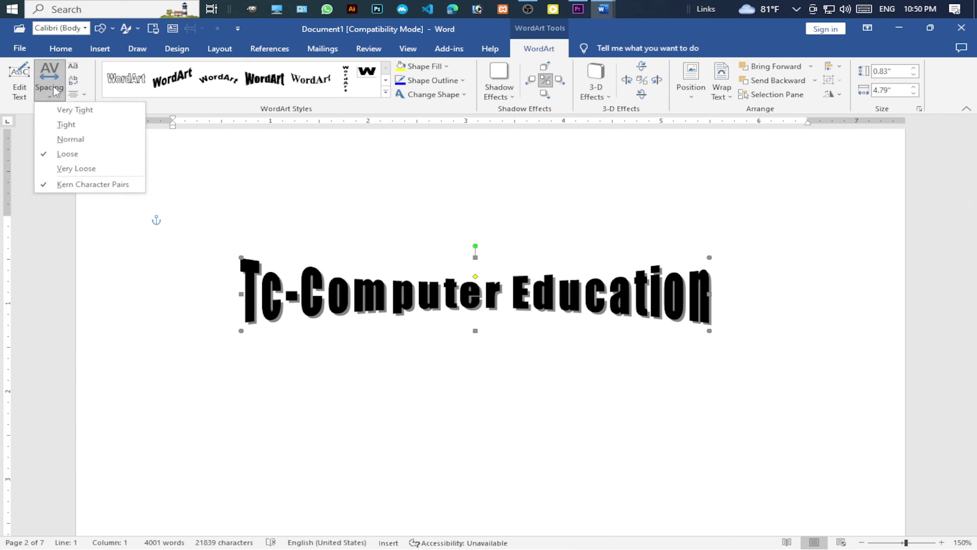
left_click(81, 186)
left_click(86, 95)
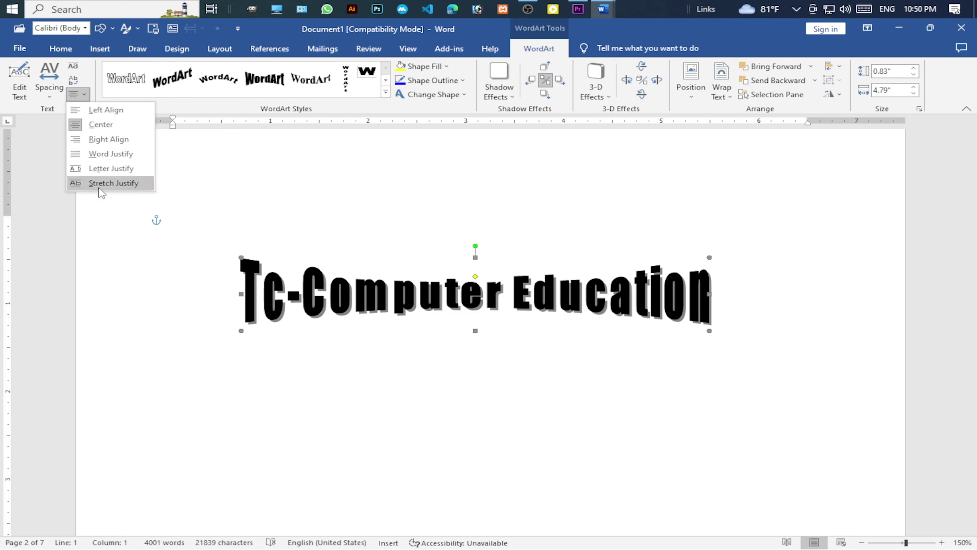
left_click(201, 200)
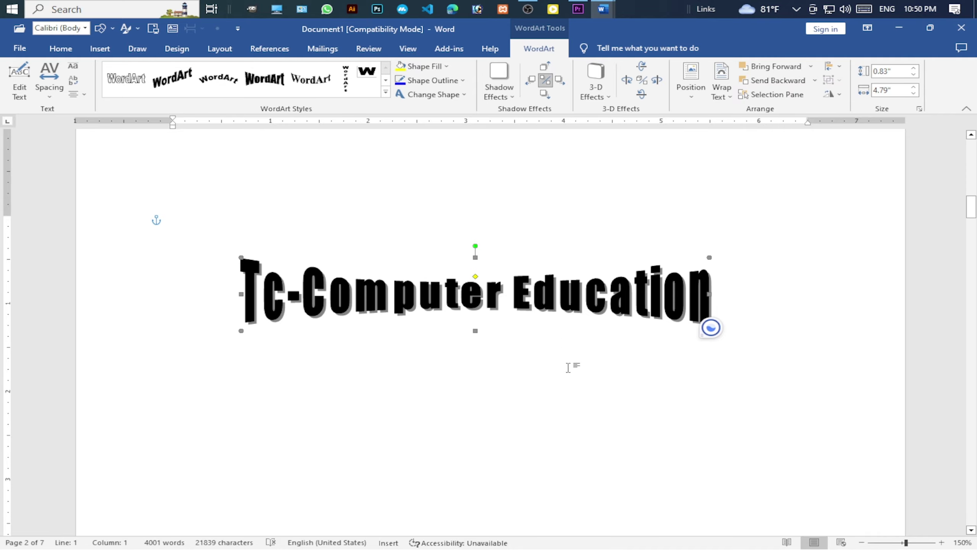
left_click(569, 366)
Give the paragraph's first letter Y a Dropped drop cap.
left_click(452, 294)
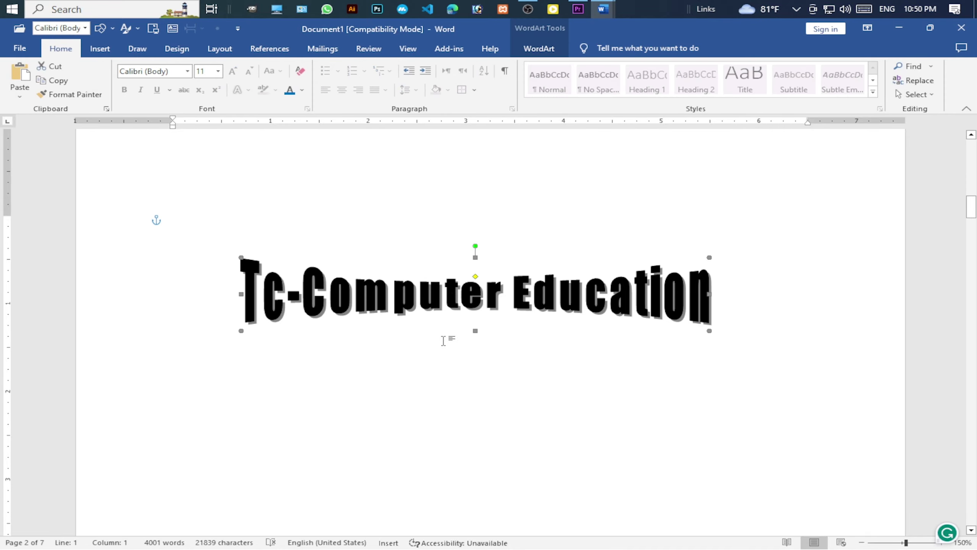
left_click(458, 373)
scroll(484, 308, "up", 8)
scroll(484, 323, "up", 2)
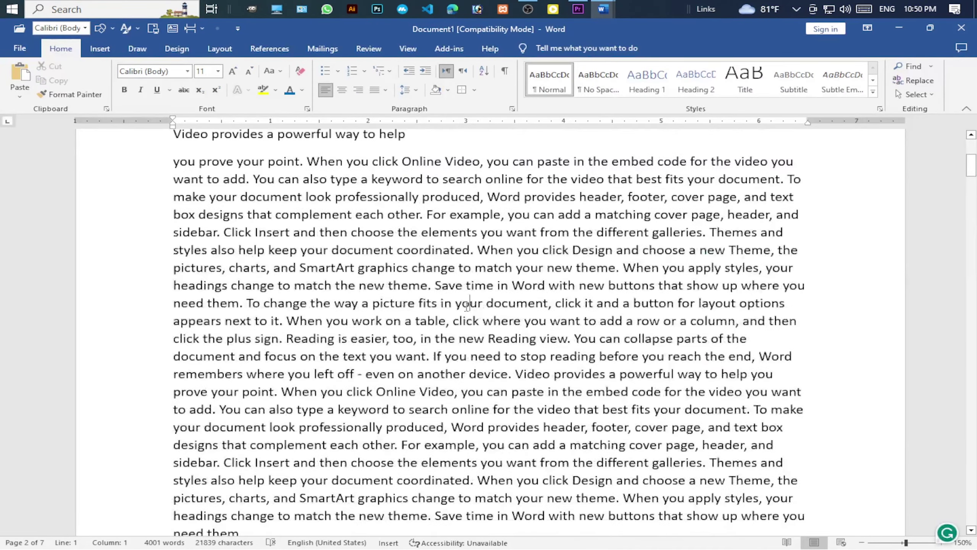
left_click(115, 53)
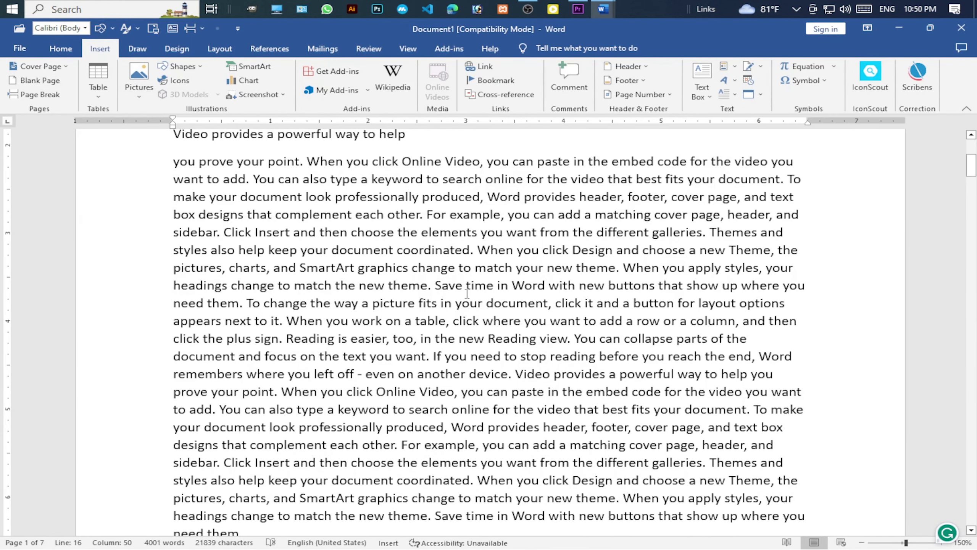
scroll(270, 231, "up", 1)
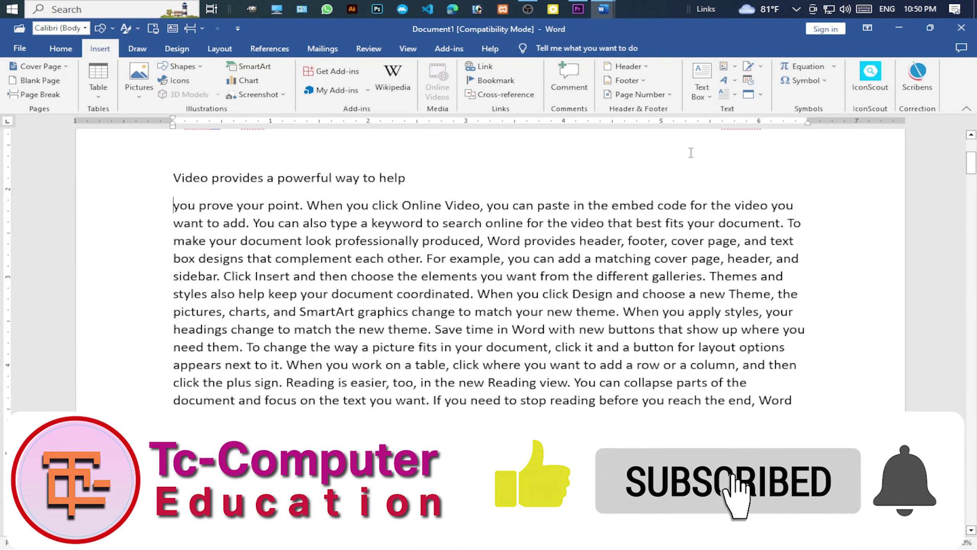
left_click(731, 95)
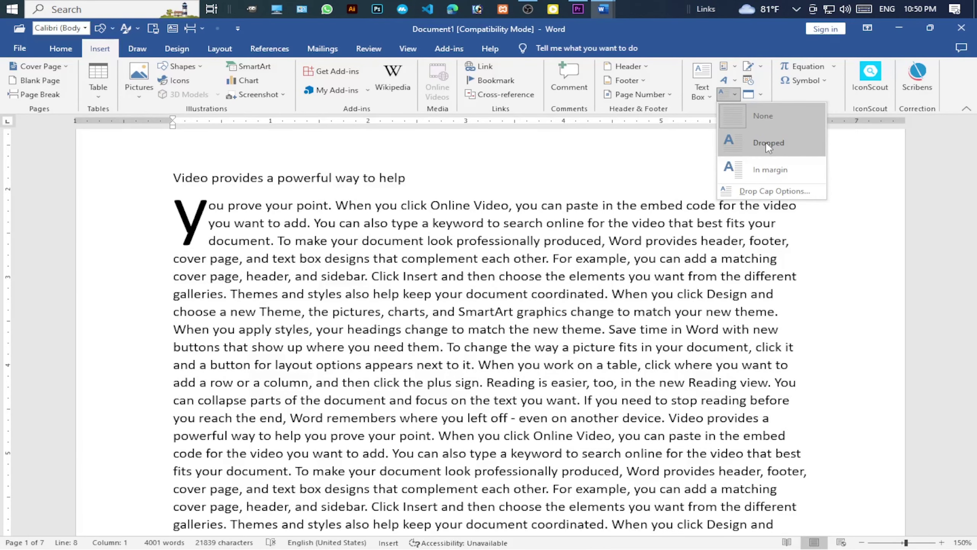
left_click(765, 142)
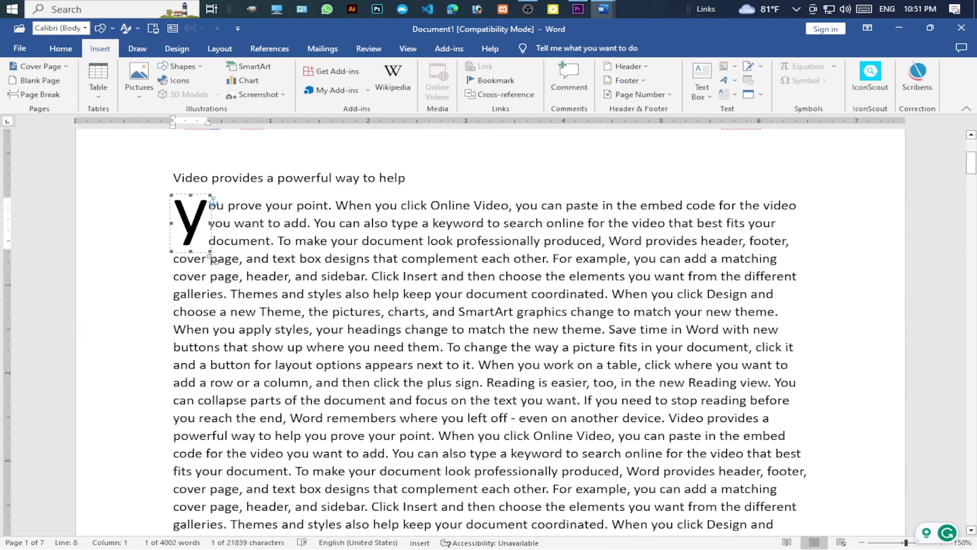
Enlarge the drop cap Y, then undo the oversized letter.
left_click_drag(213, 260, 334, 409)
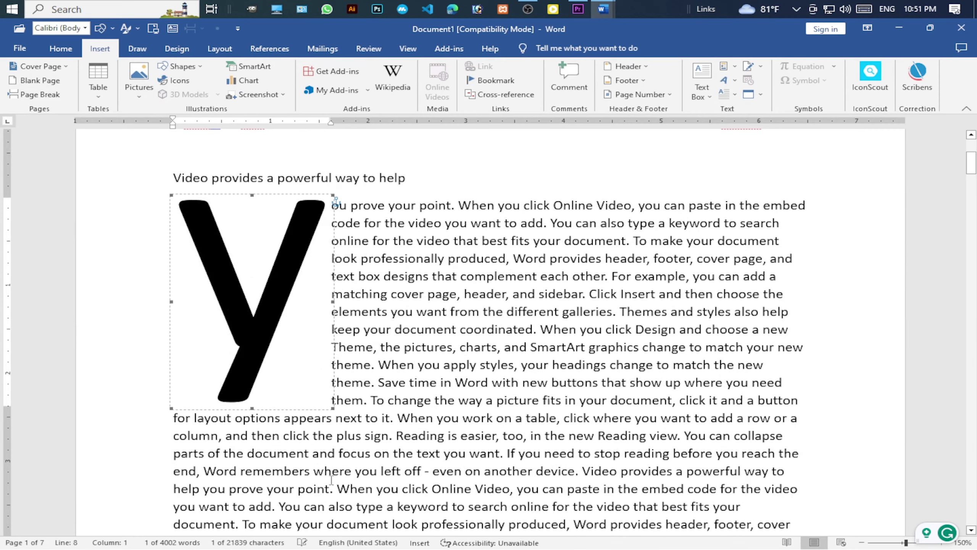
scroll(331, 479, "down", 5)
scroll(350, 384, "up", 6)
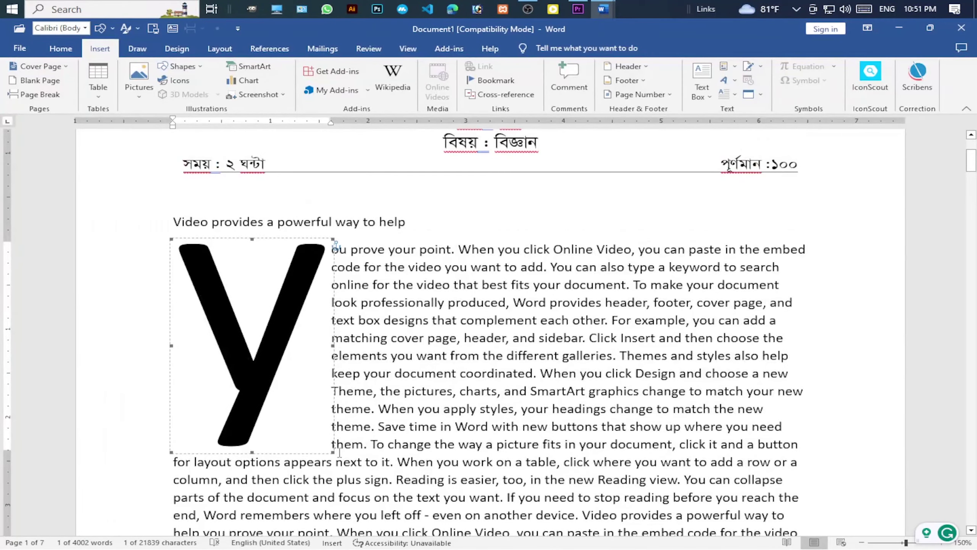
left_click_drag(332, 448, 392, 443)
scroll(580, 351, "down", 4)
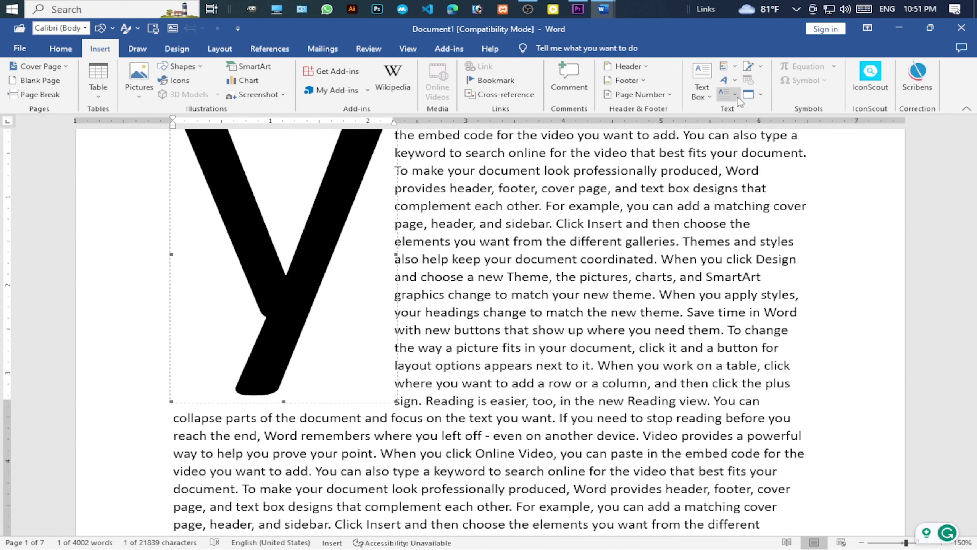
key("ctrl+z")
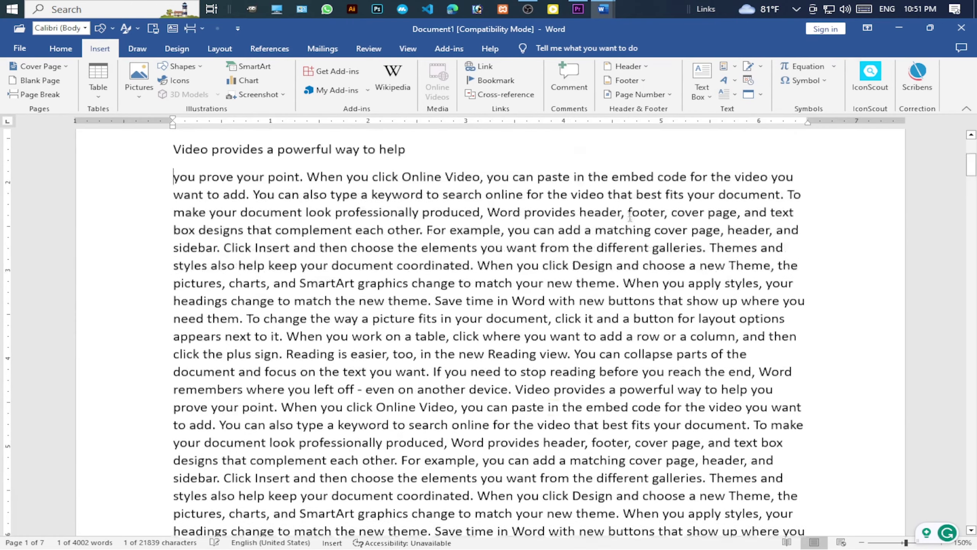
Try the In margin and Dropped drop cap styles, then set Drop Cap to None.
left_click(737, 96)
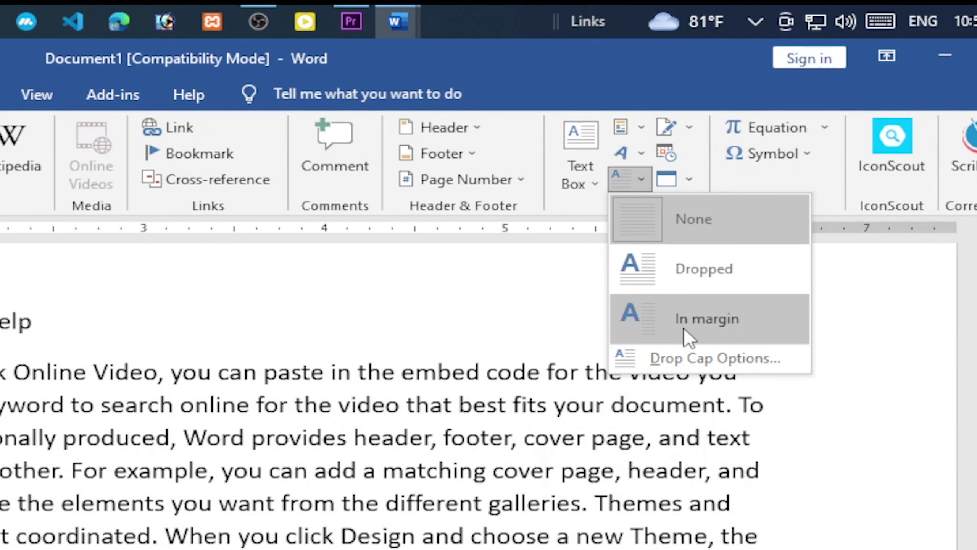
left_click(718, 324)
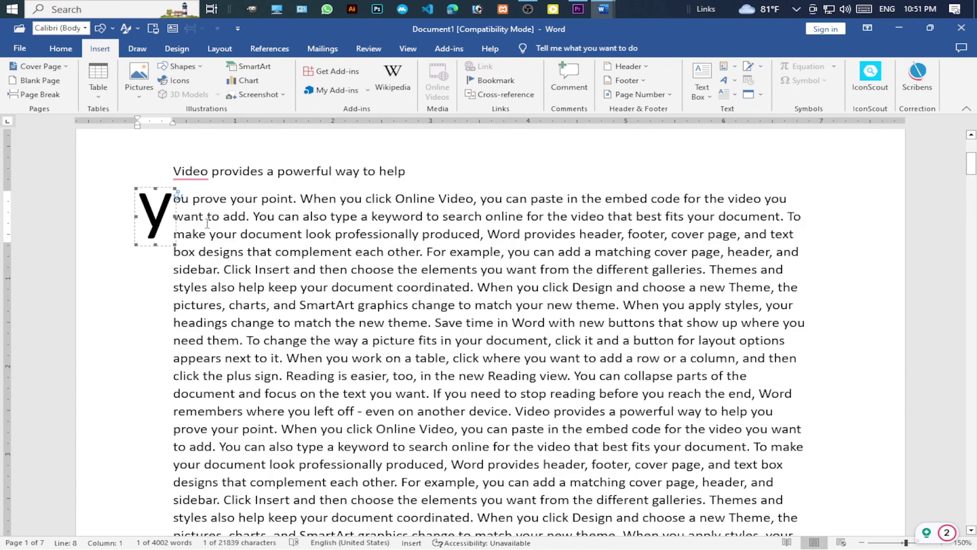
left_click(728, 94)
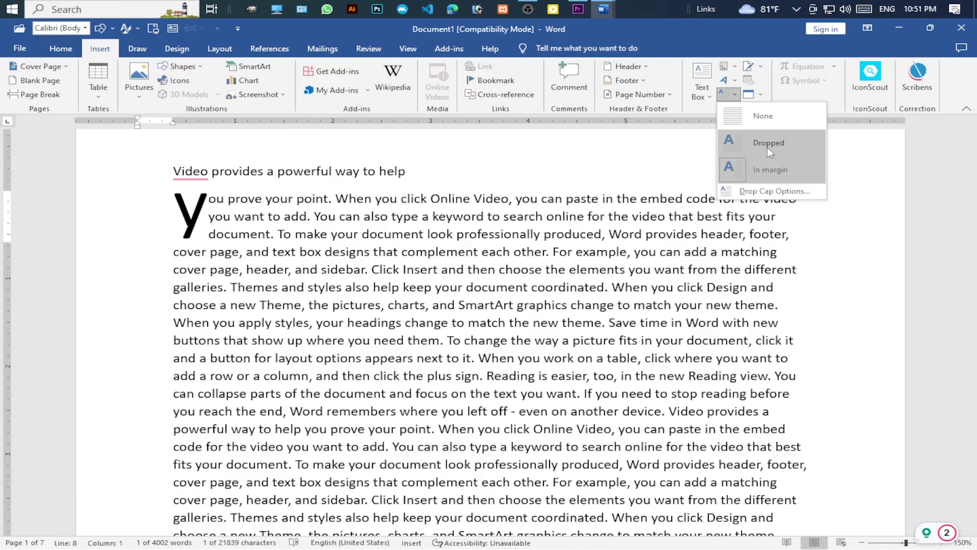
left_click(768, 148)
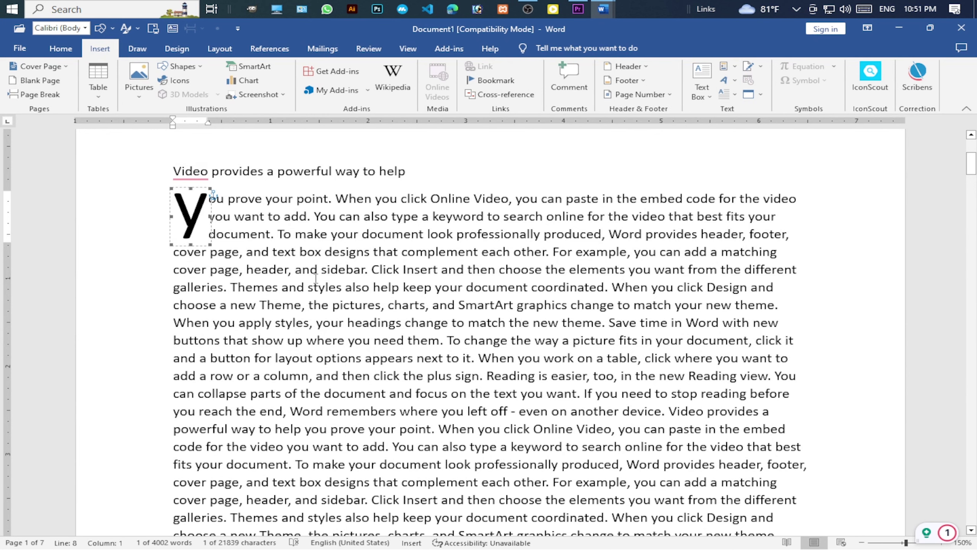
left_click(735, 95)
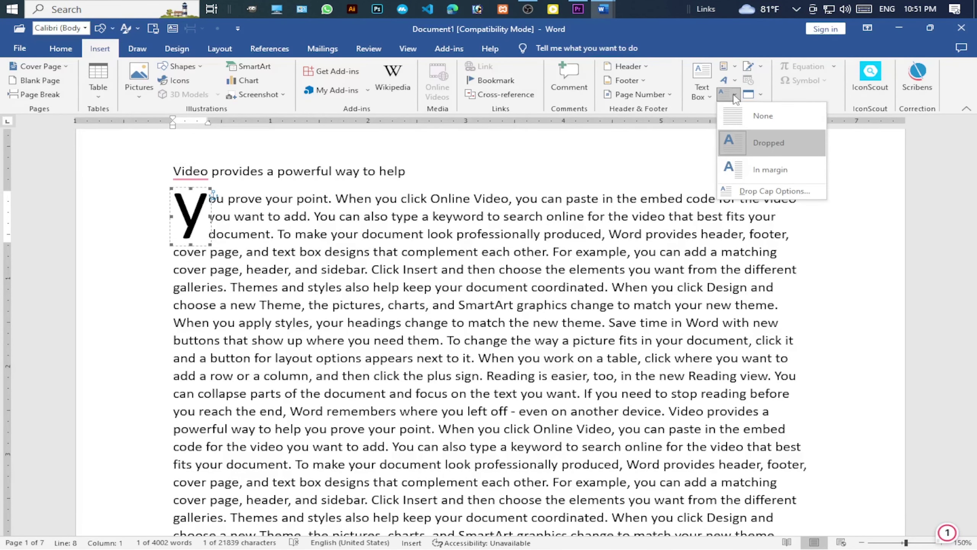
left_click(767, 117)
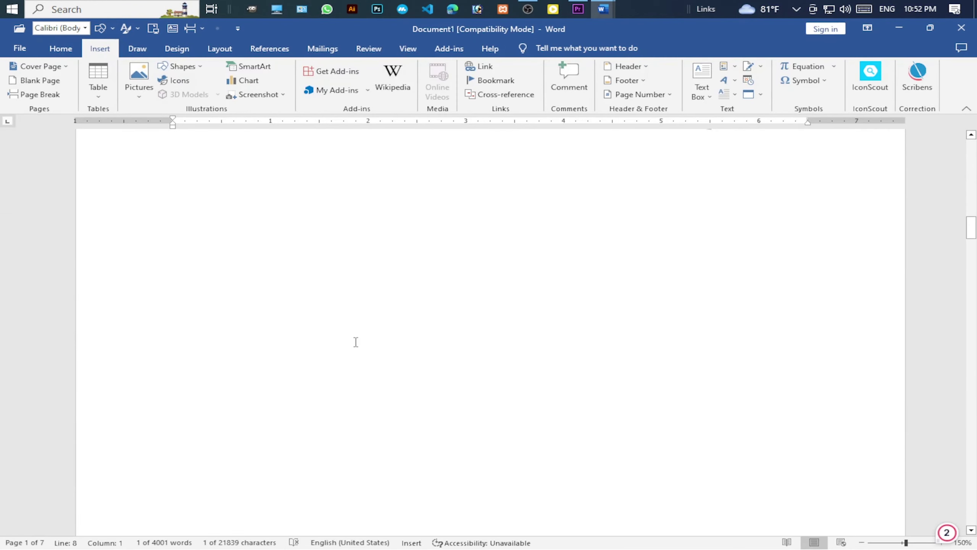
Add a new line and a page break after the paragraph ending 'device.'.
scroll(361, 346, "down", 10)
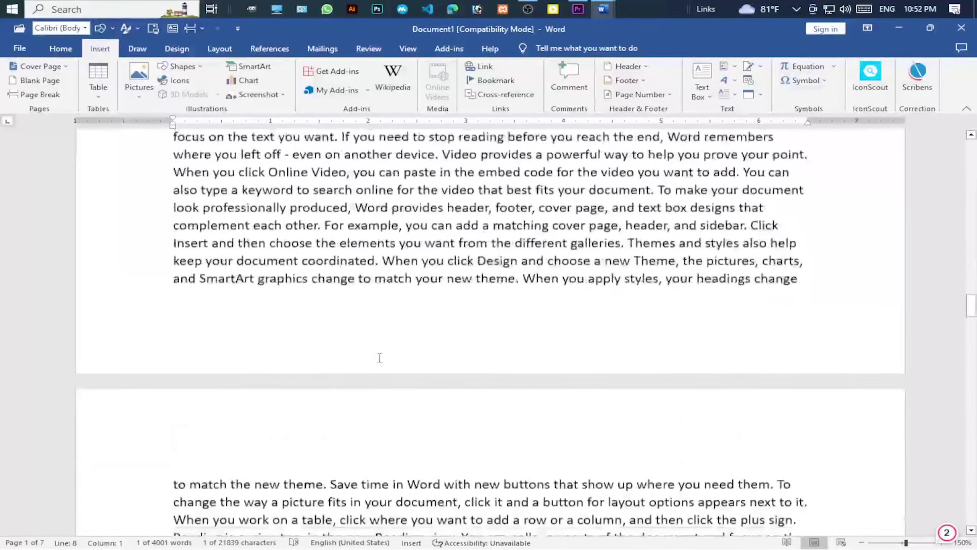
scroll(501, 476, "down", 15)
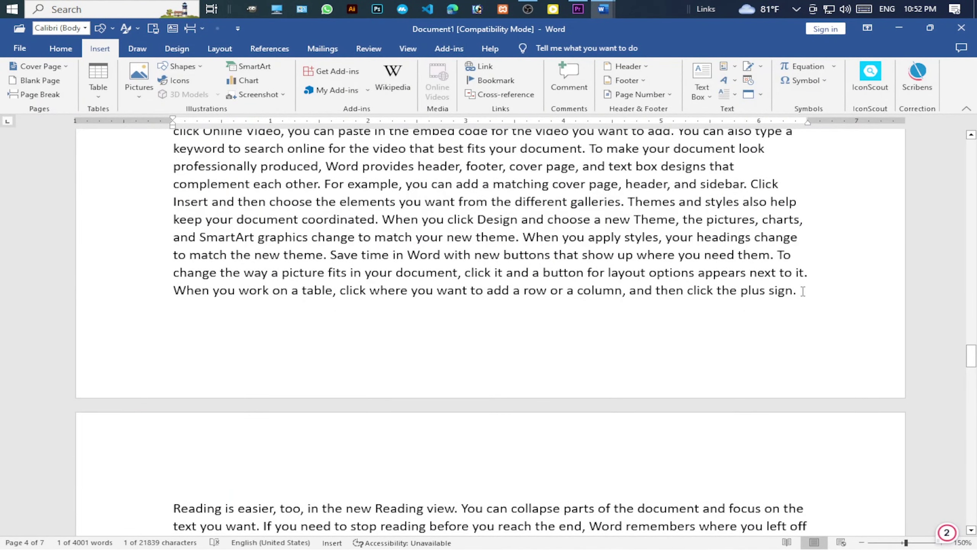
scroll(803, 290, "down", 10)
left_click(350, 355)
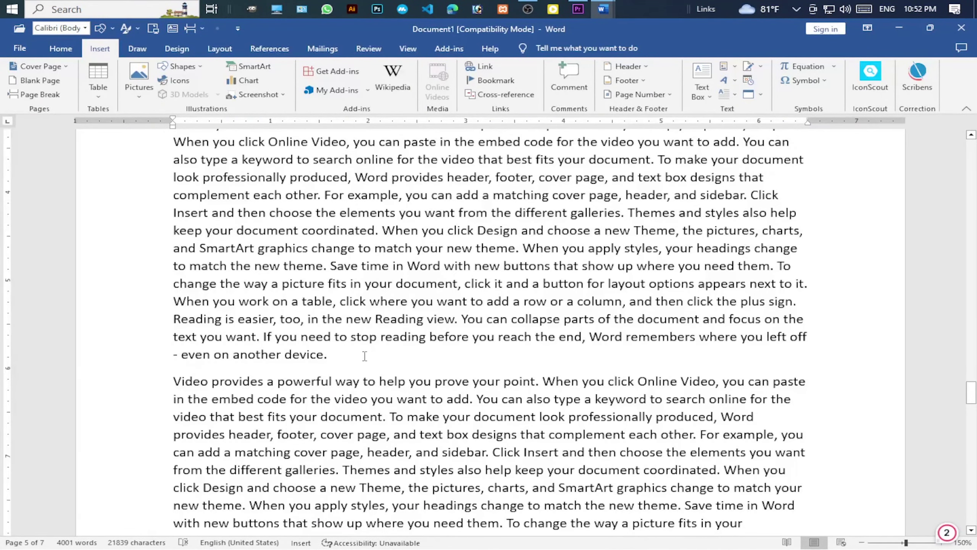
key("Return")
key("ctrl+Return")
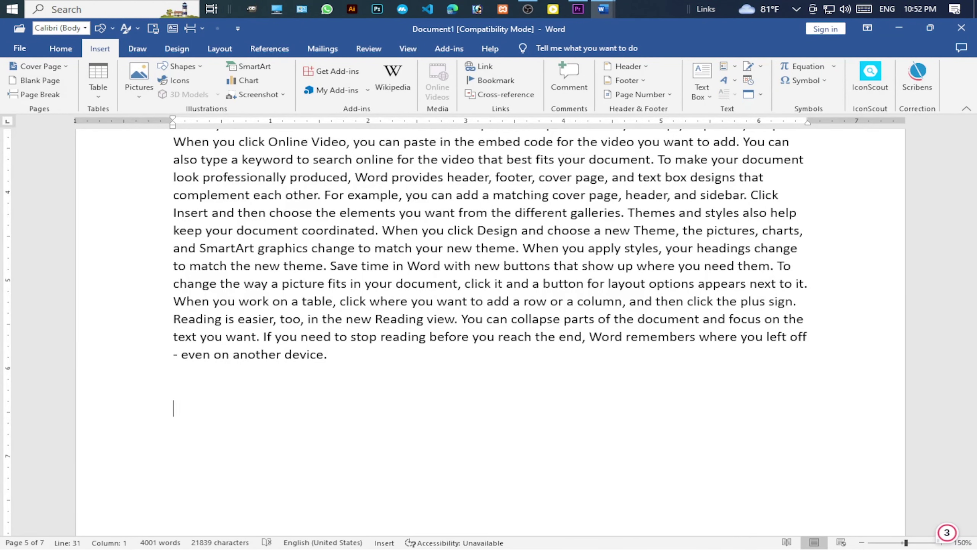
Insert a signature line with the signer's name, title MD and the signer's e-mail.
left_click(761, 68)
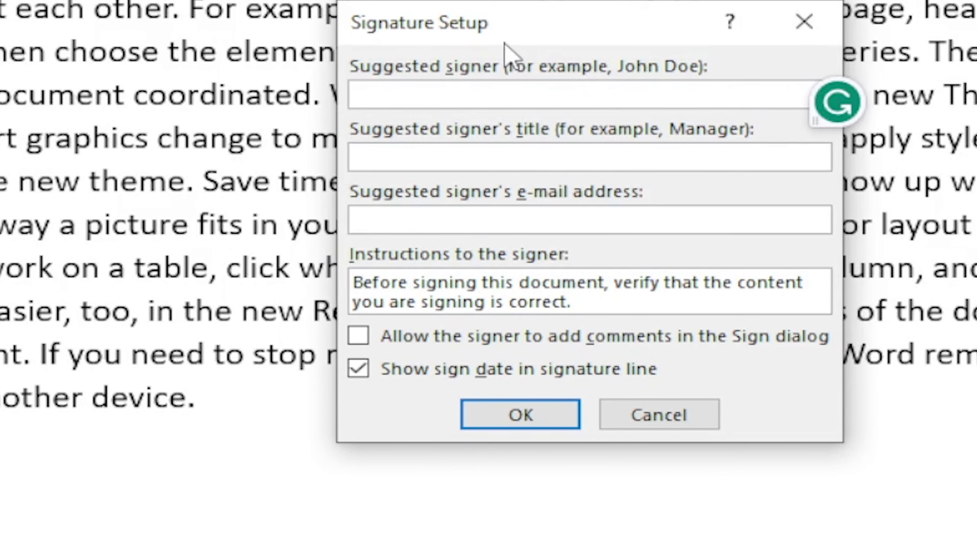
mouse_move(539, 24)
left_mouse_down()
mouse_move(520, 44)
mouse_move(694, 181)
mouse_move(465, 181)
mouse_move(445, 97)
left_mouse_up()
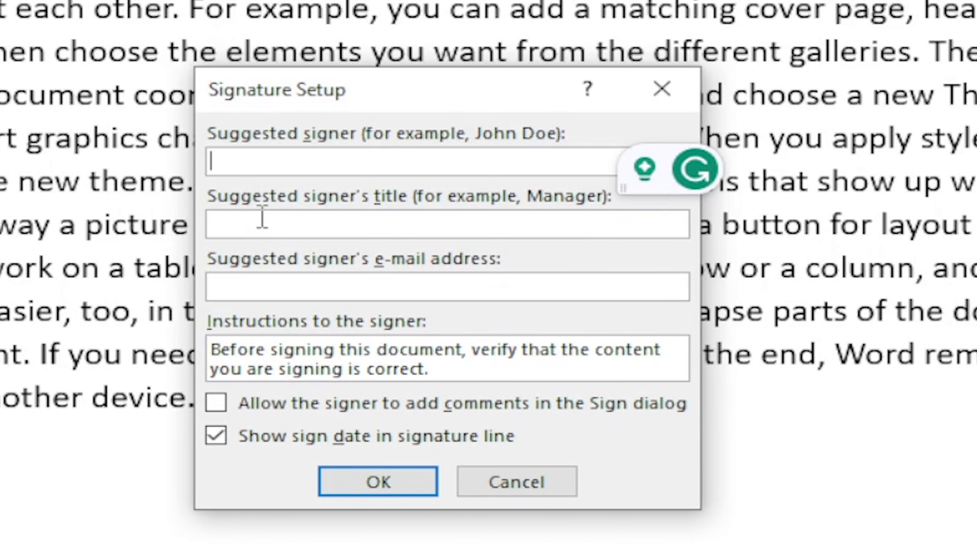
type("Rifath")
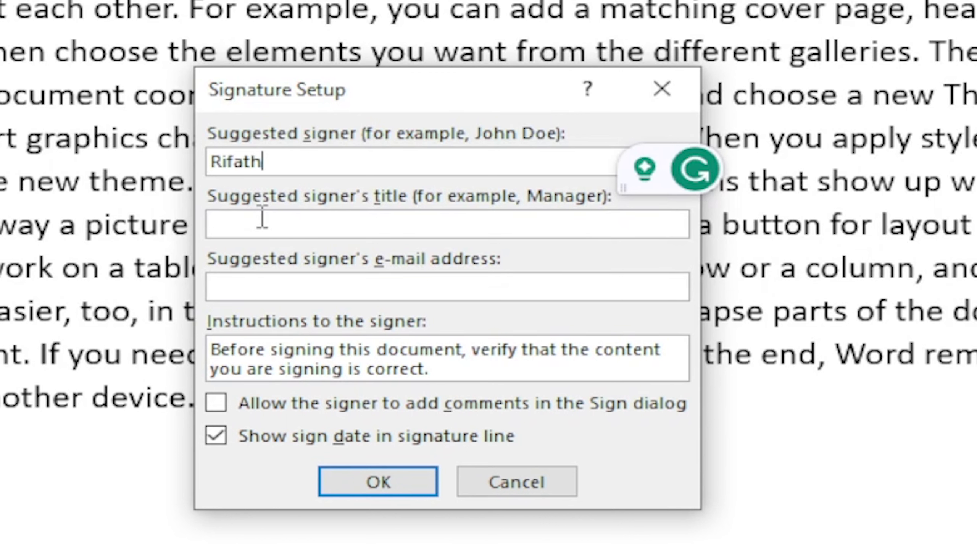
left_click(296, 226)
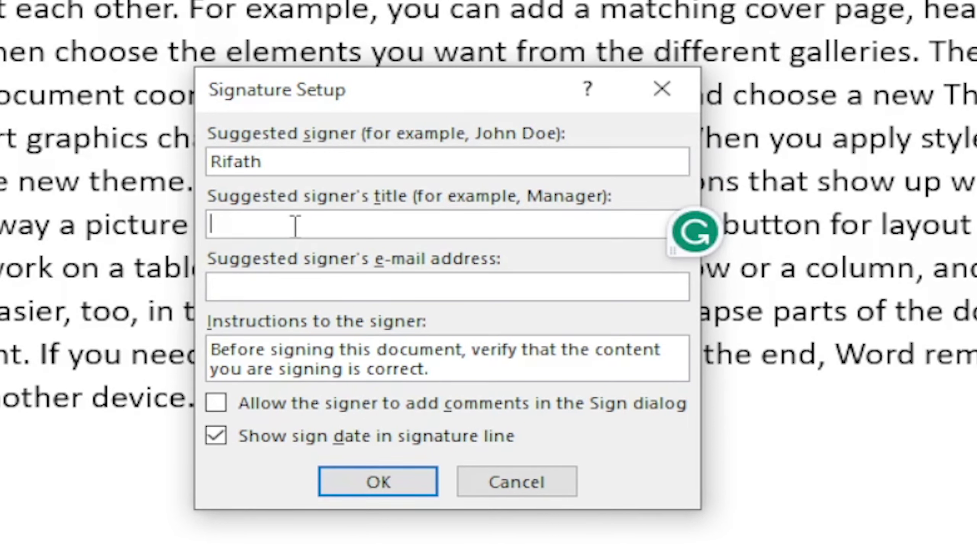
type("MD")
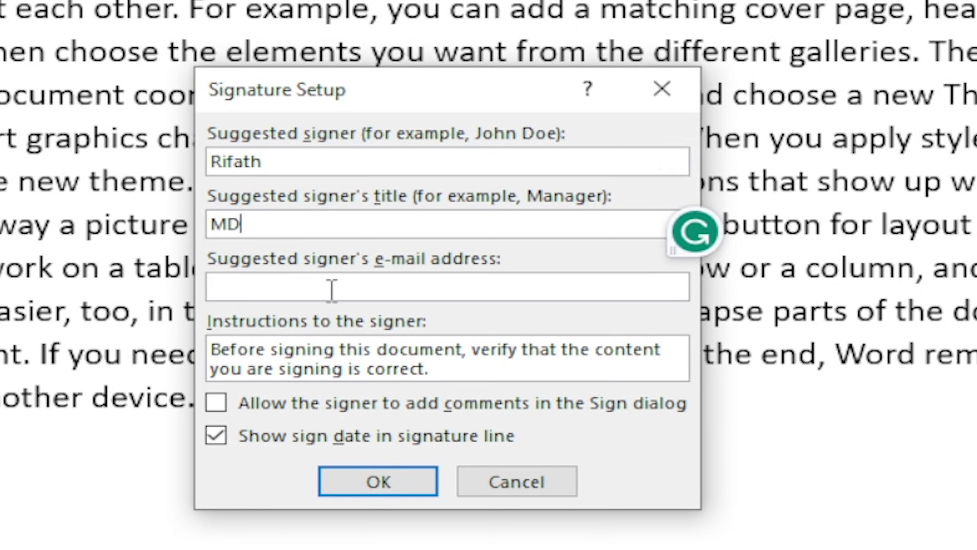
left_click(323, 291)
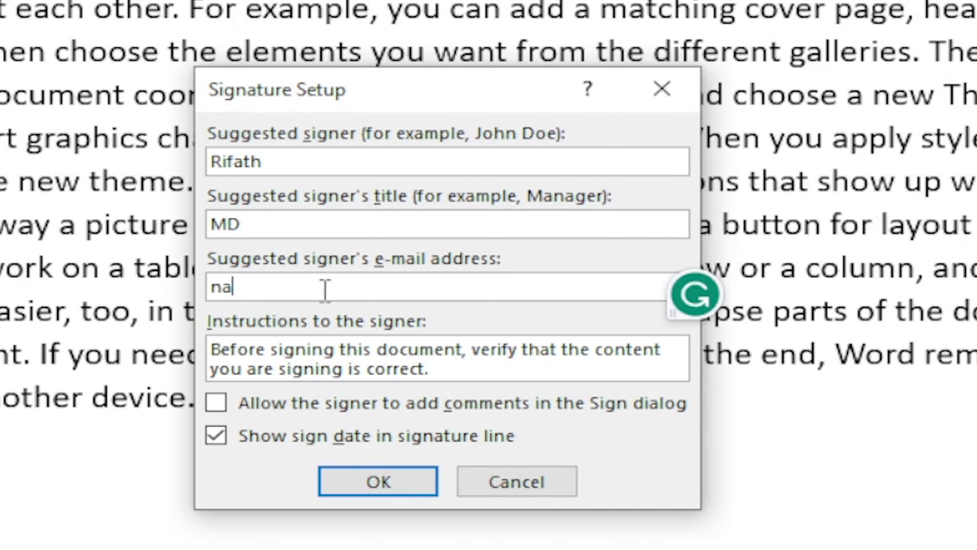
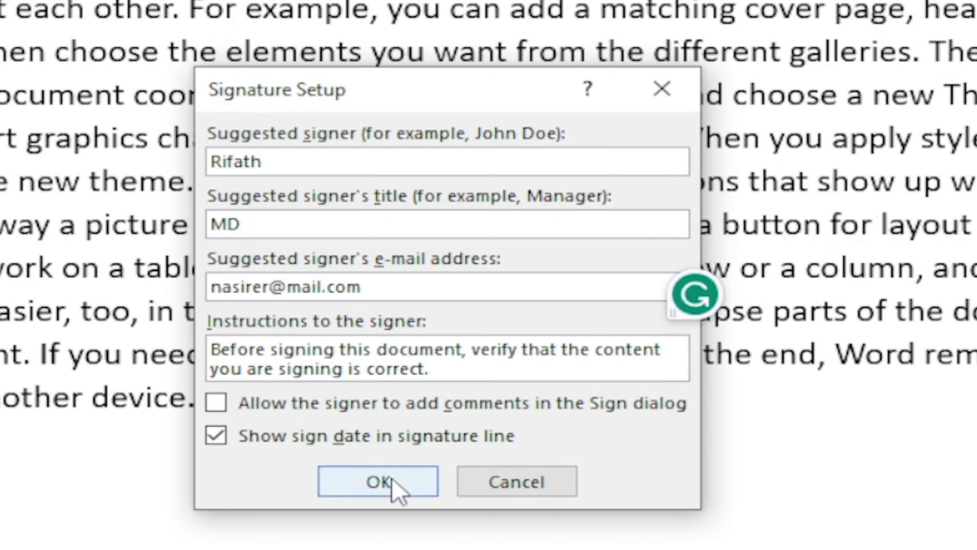
left_click(393, 478)
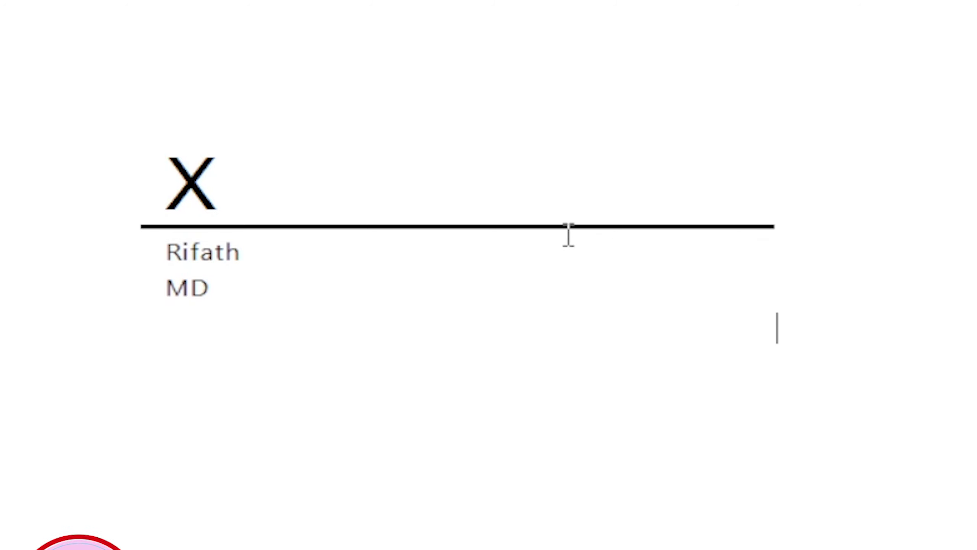
Copy the new signature line and paste a duplicate into the document.
left_click(458, 264)
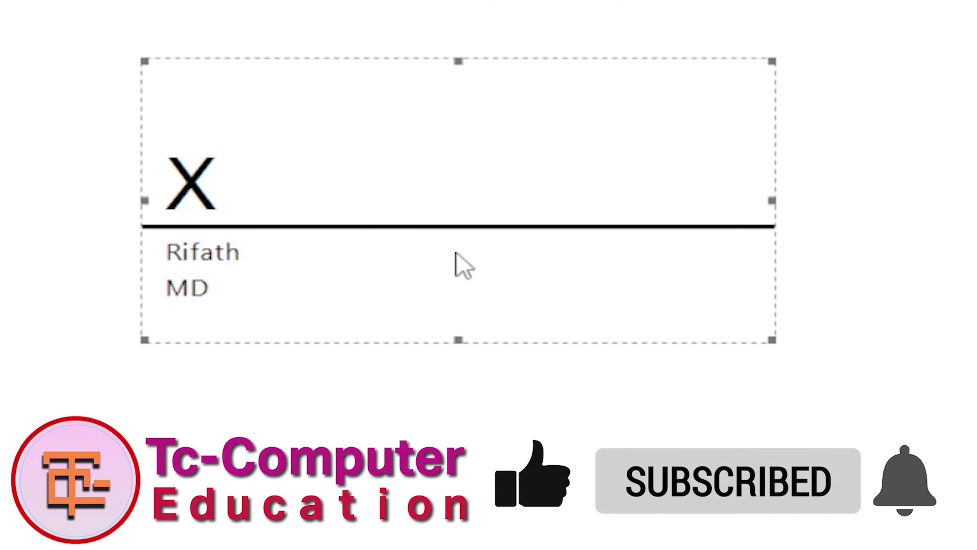
scroll(646, 342, "up", 1)
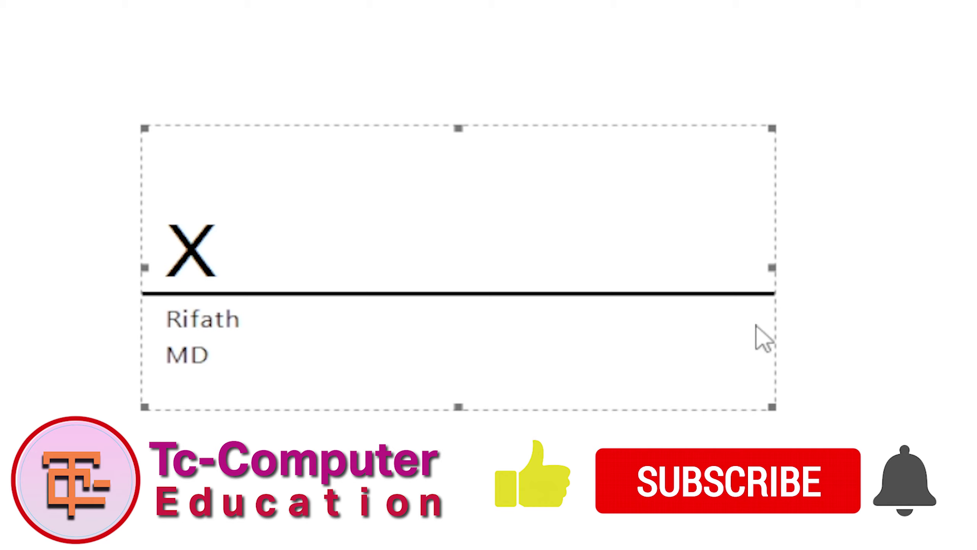
key("Down")
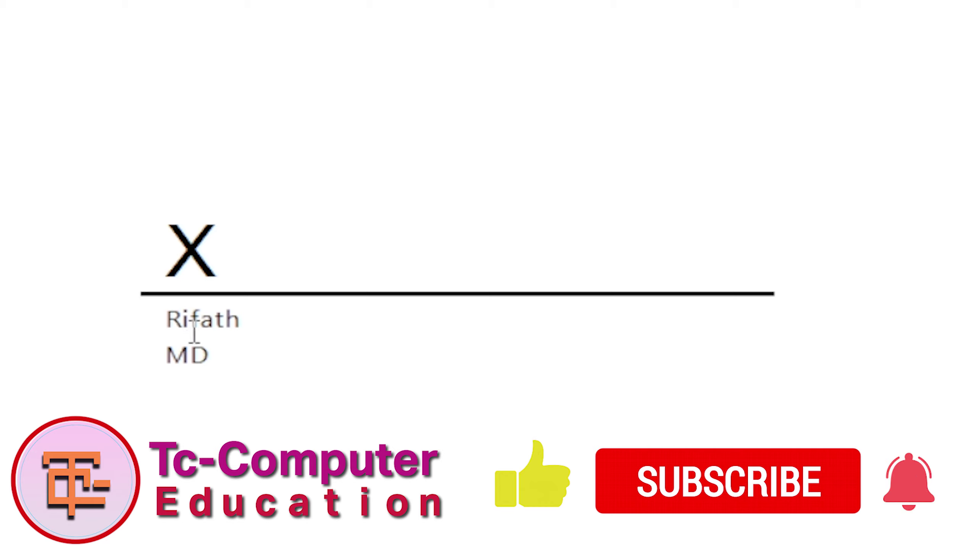
key("ctrl+v")
left_click(285, 255)
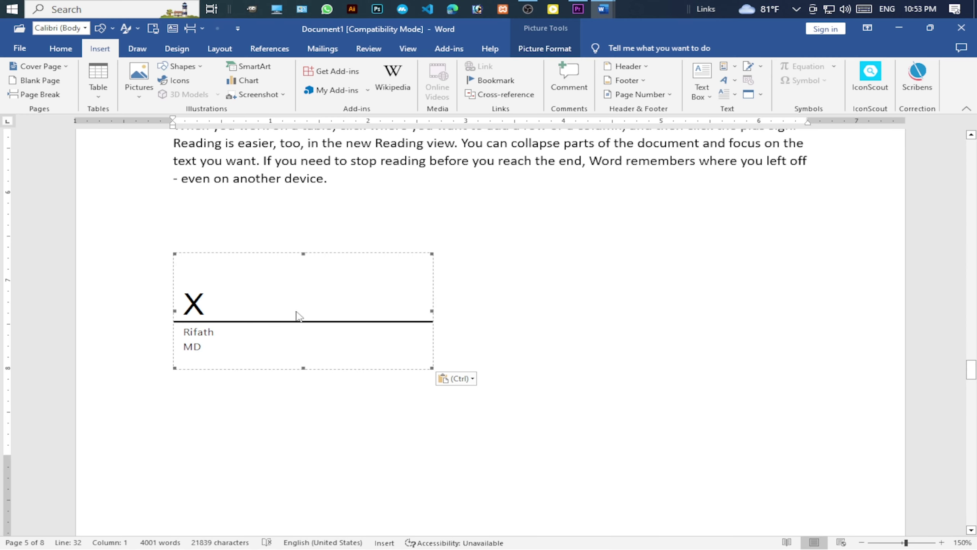
left_click(379, 326)
Open the Signature Line options and look up online signature service providers.
left_click(761, 69)
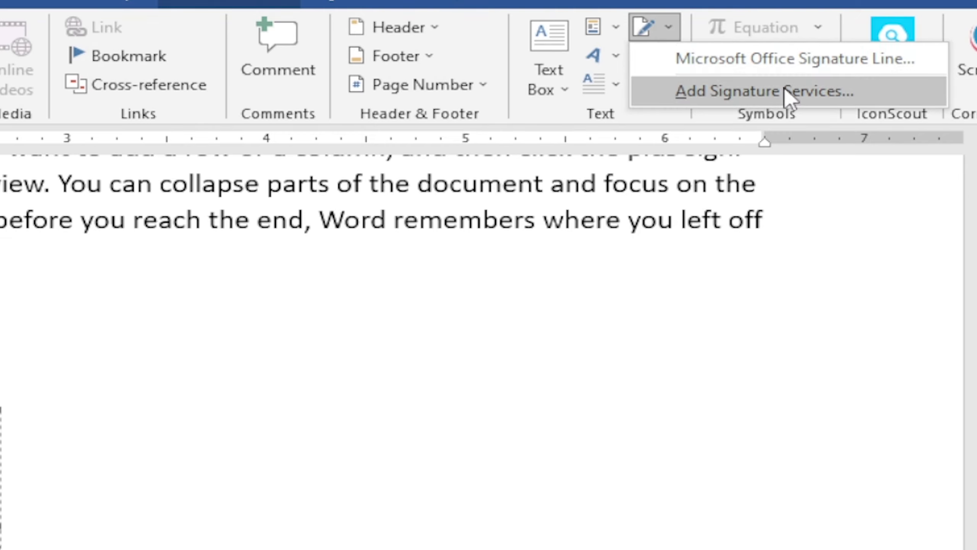
left_click(808, 93)
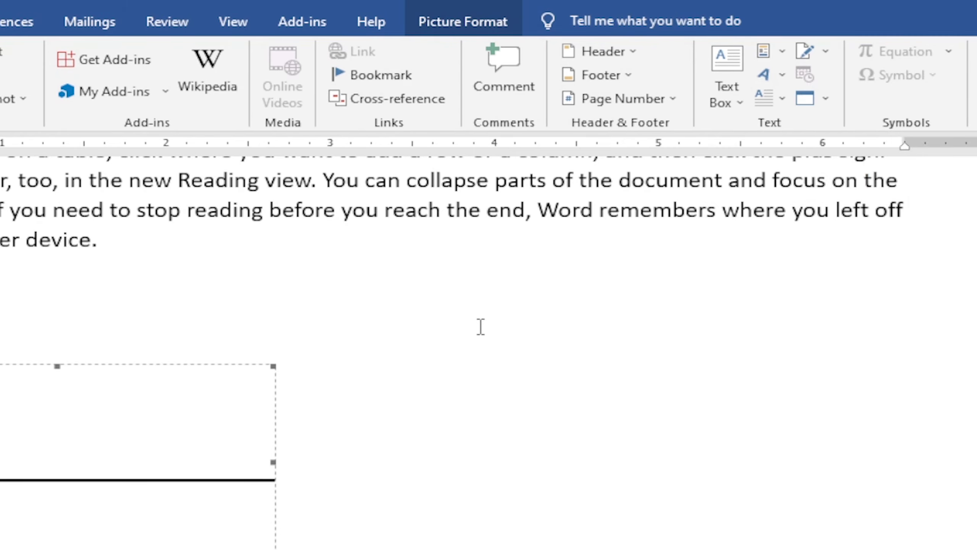
scroll(506, 334, "up", 2)
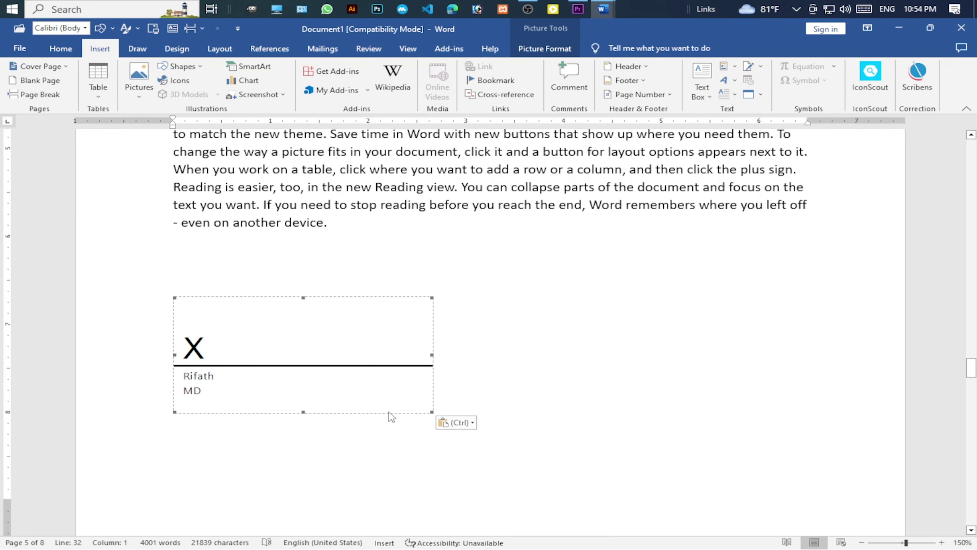
Start a blank line after the paragraph ending 'sidebar.'.
scroll(259, 178, "up", 8)
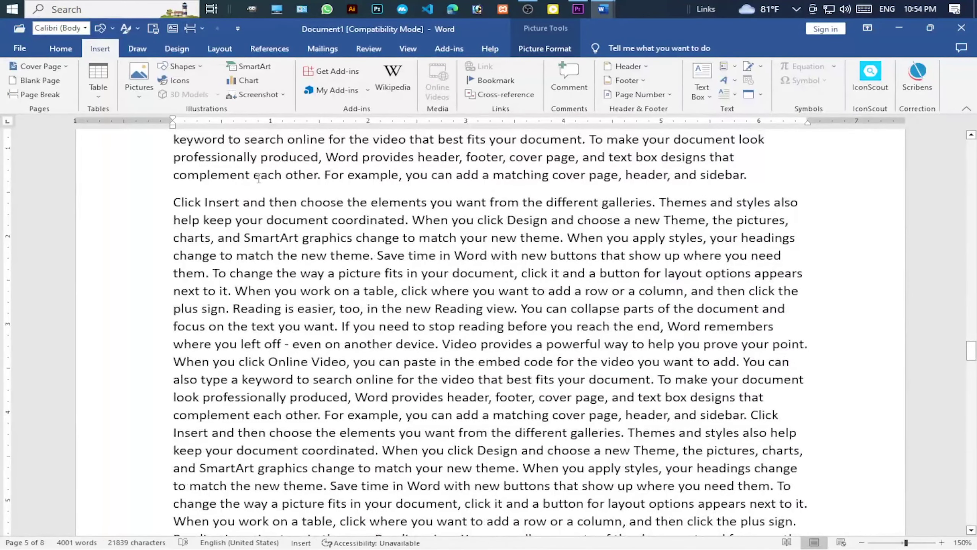
left_click(271, 185)
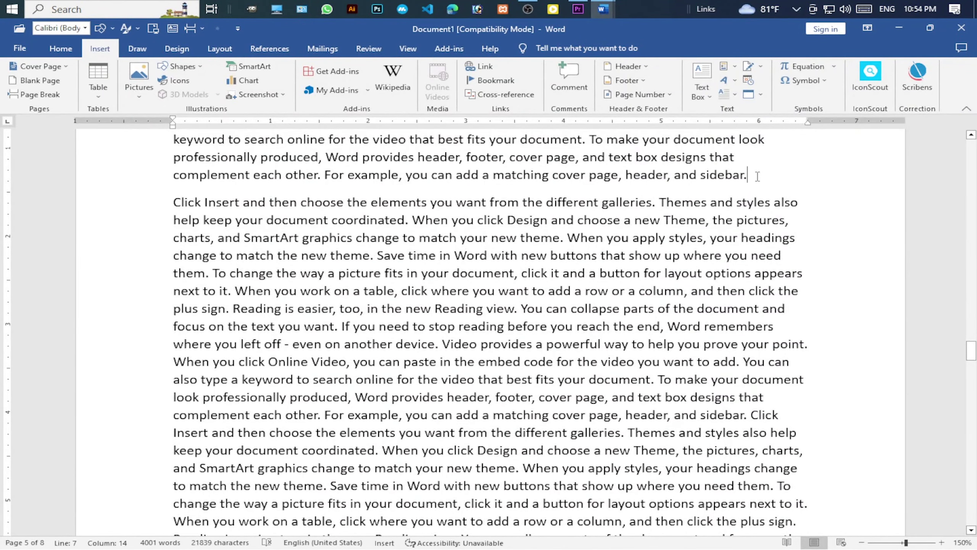
key("Return")
key("Return")
key("Return")
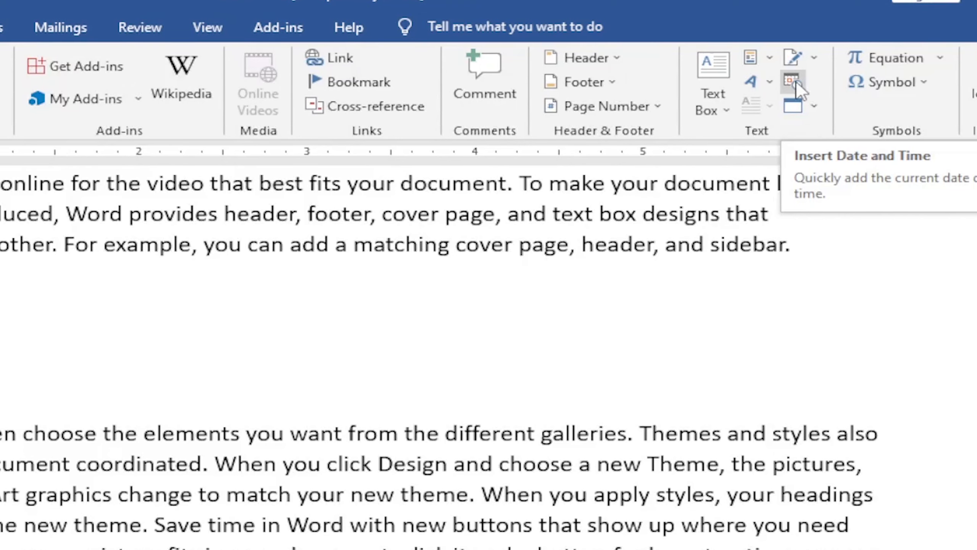
Insert today's date in the 'August 7, 2023' format from Date & Time.
left_click(794, 83)
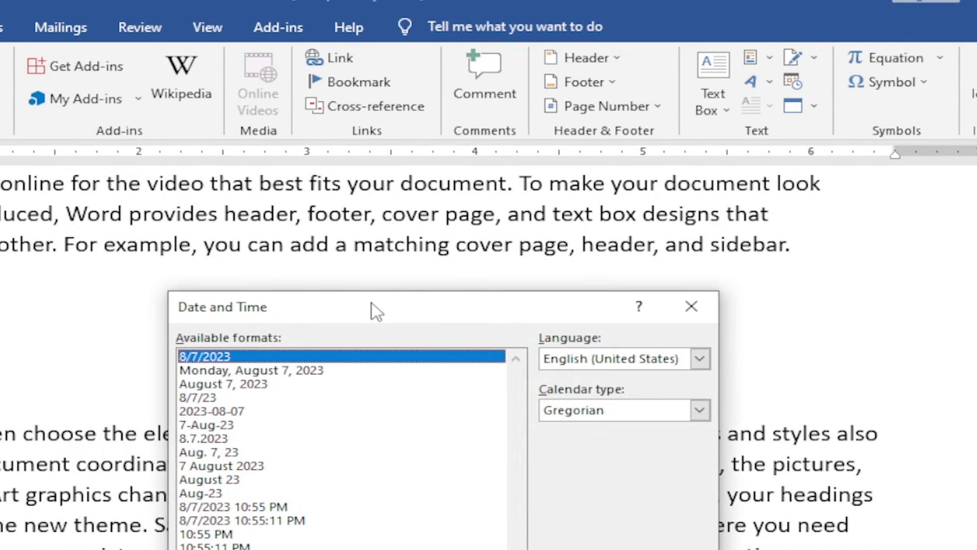
left_click_drag(424, 311, 370, 339)
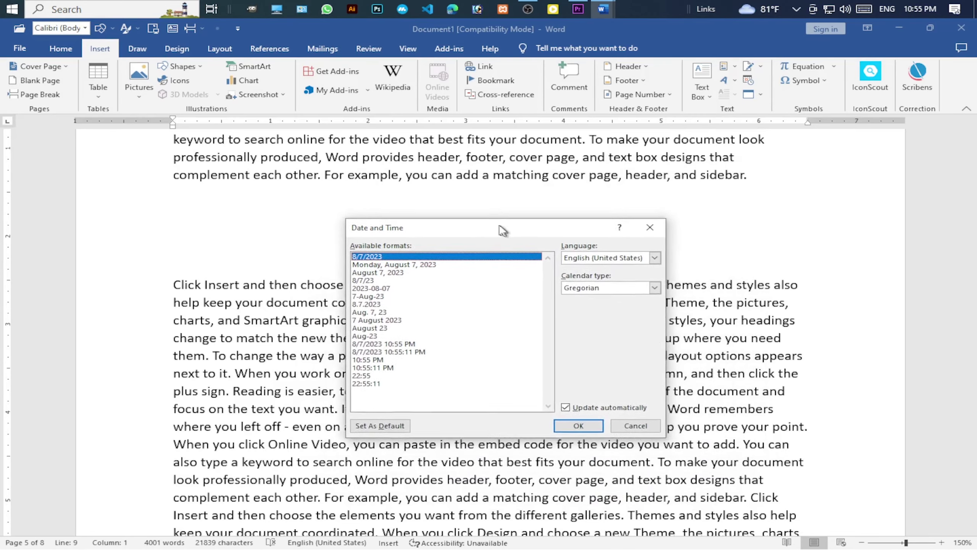
left_click_drag(502, 230, 505, 218)
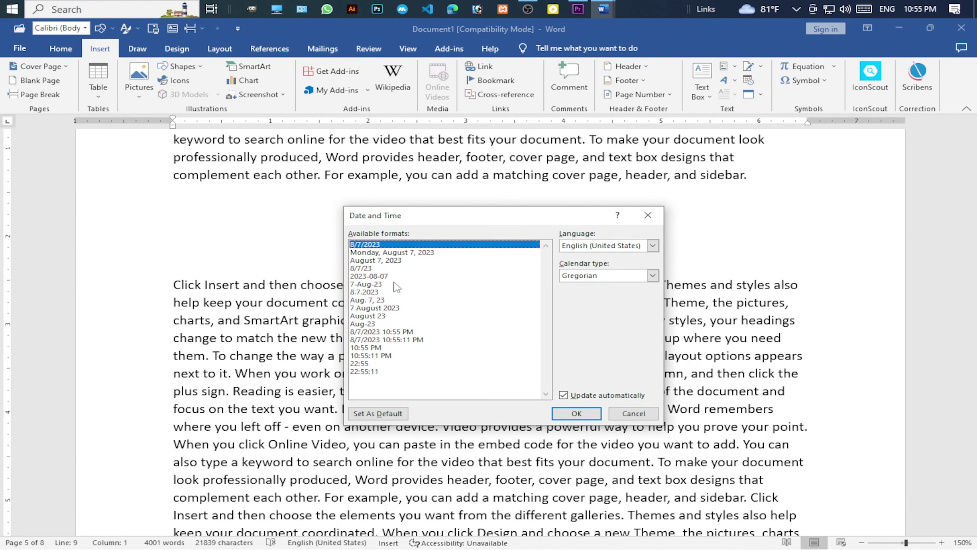
left_click(395, 261)
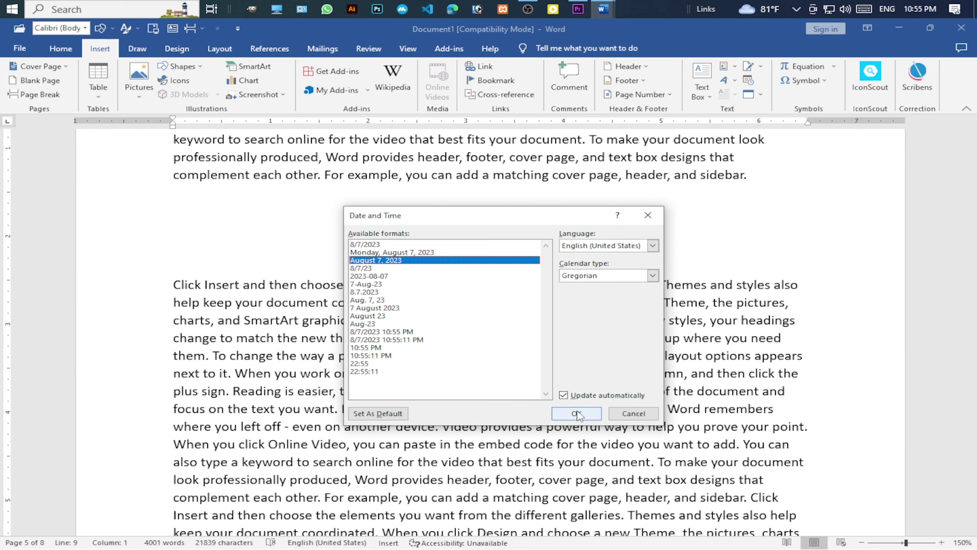
left_click(577, 414)
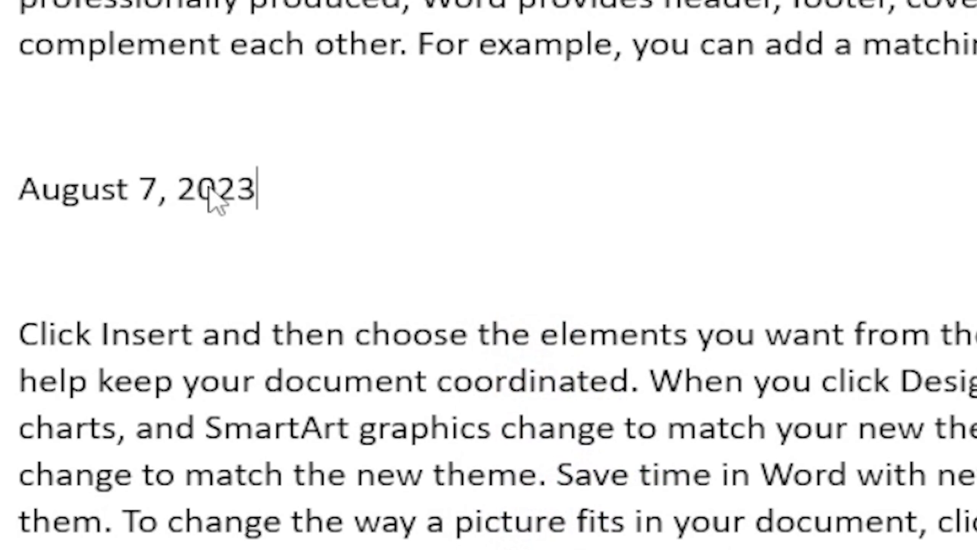
right_click(246, 231)
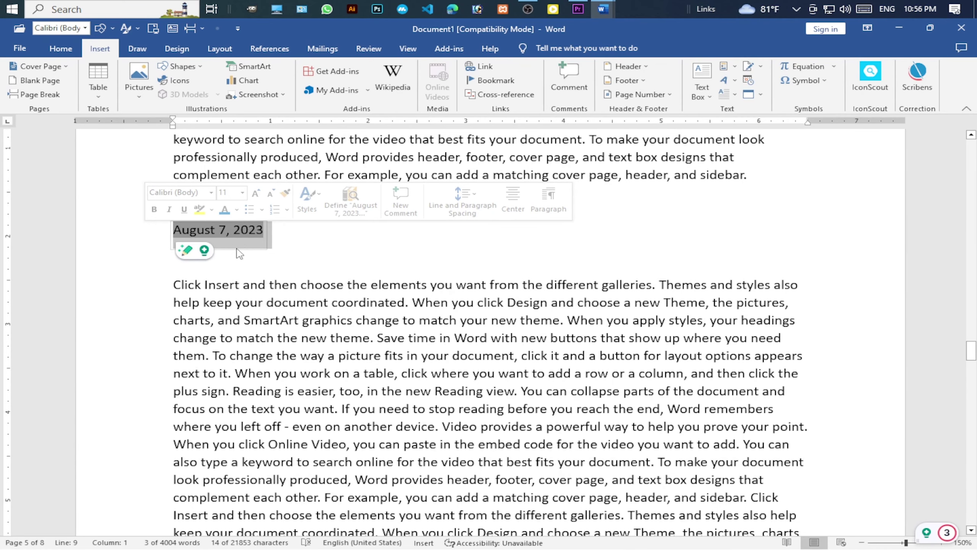
left_click(462, 230)
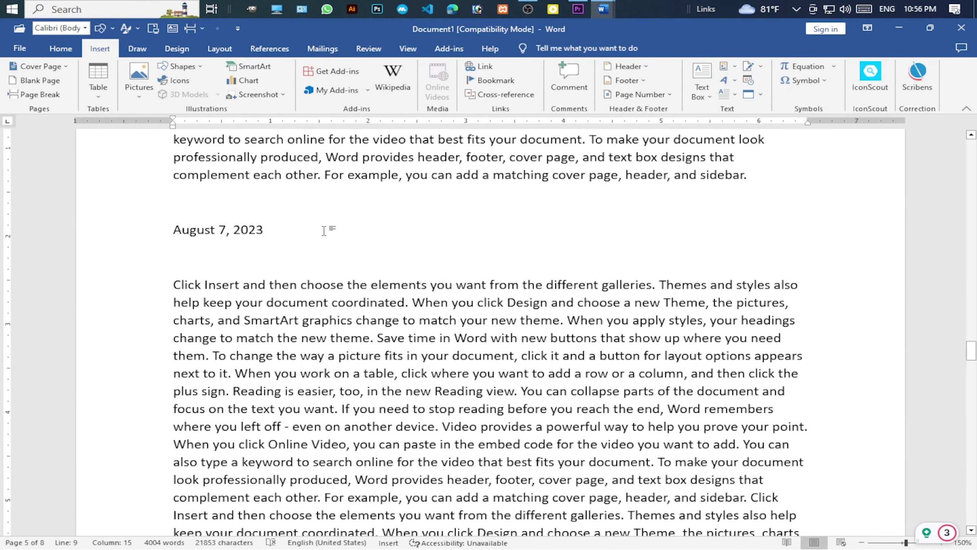
Add blank lines below the date and set up a new Adobe Acrobat Document object shown as content.
key("Return")
key("Return")
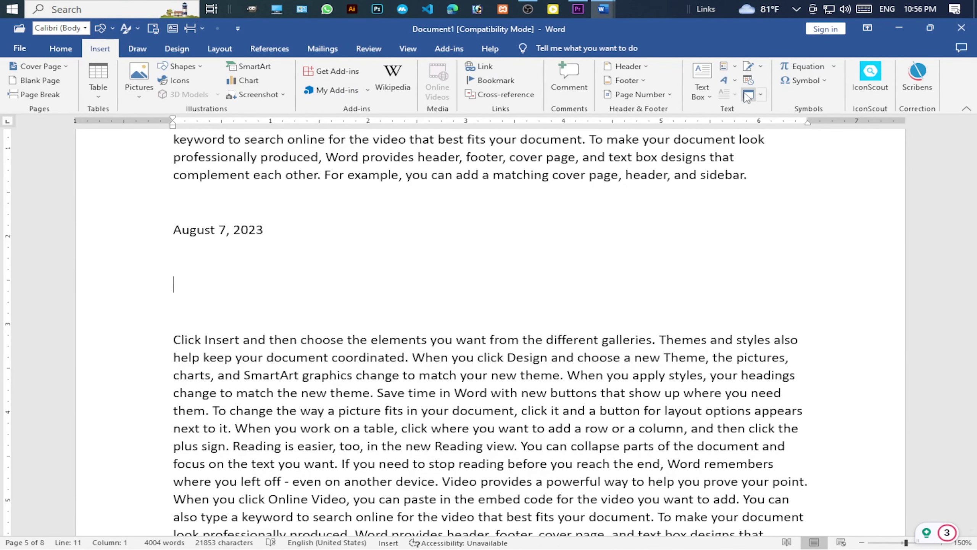
left_click(762, 95)
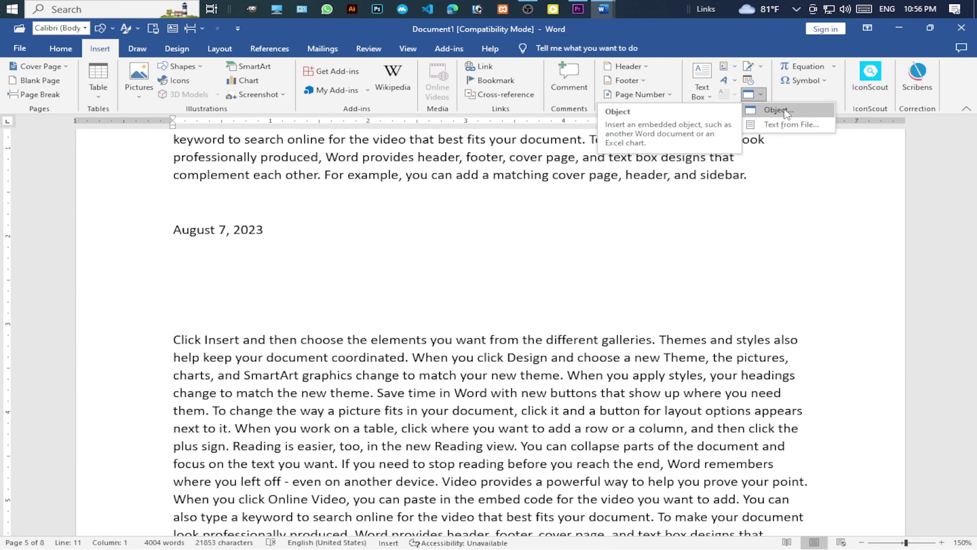
left_click(785, 112)
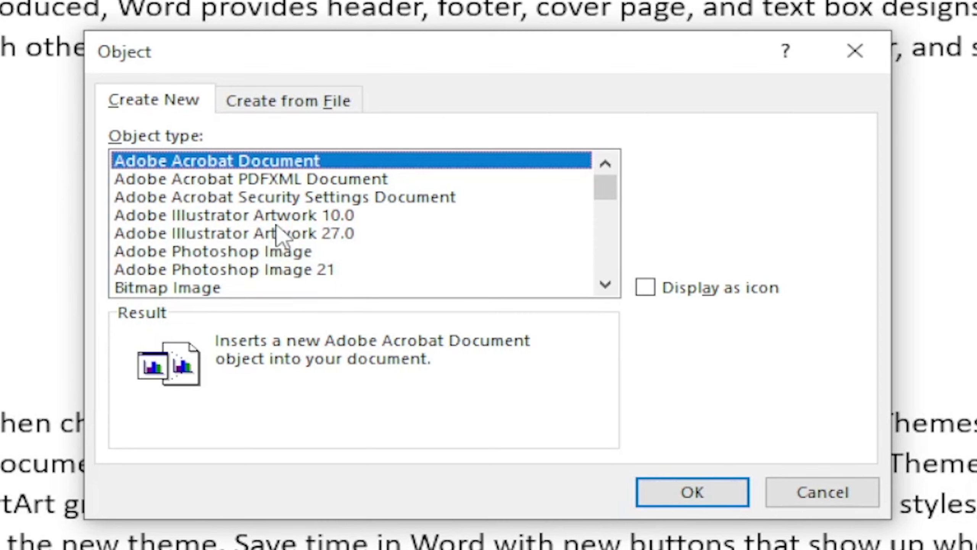
scroll(270, 229, "down", 4)
scroll(361, 267, "down", 3)
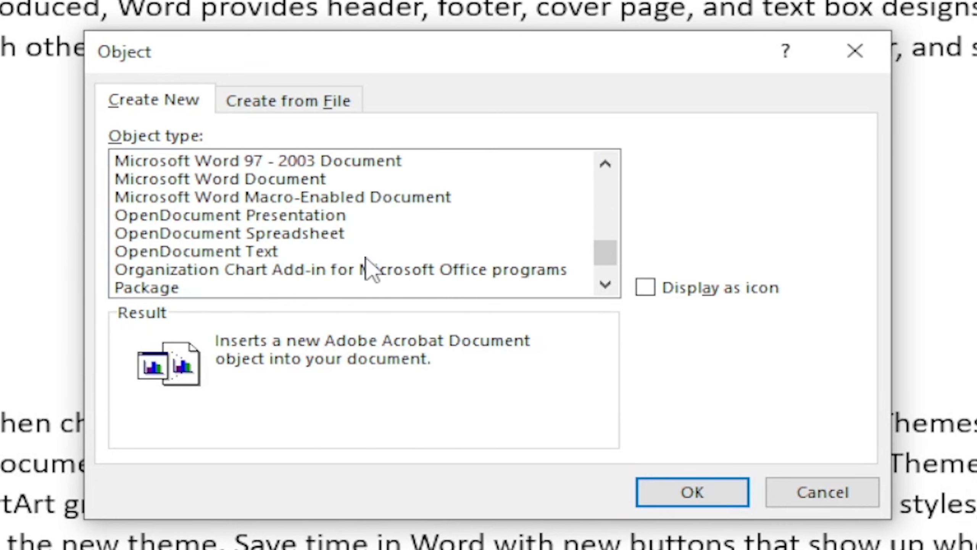
scroll(346, 254, "up", 7)
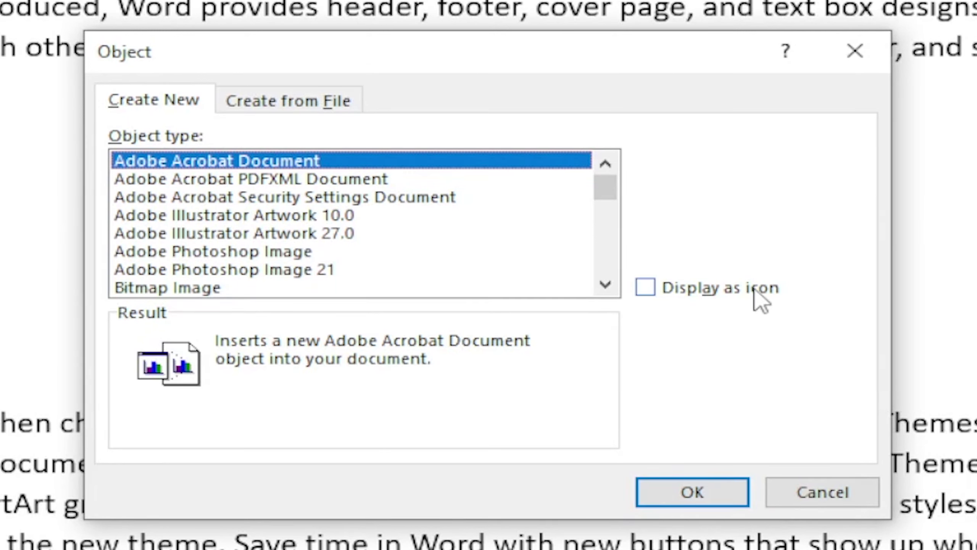
left_click(645, 287)
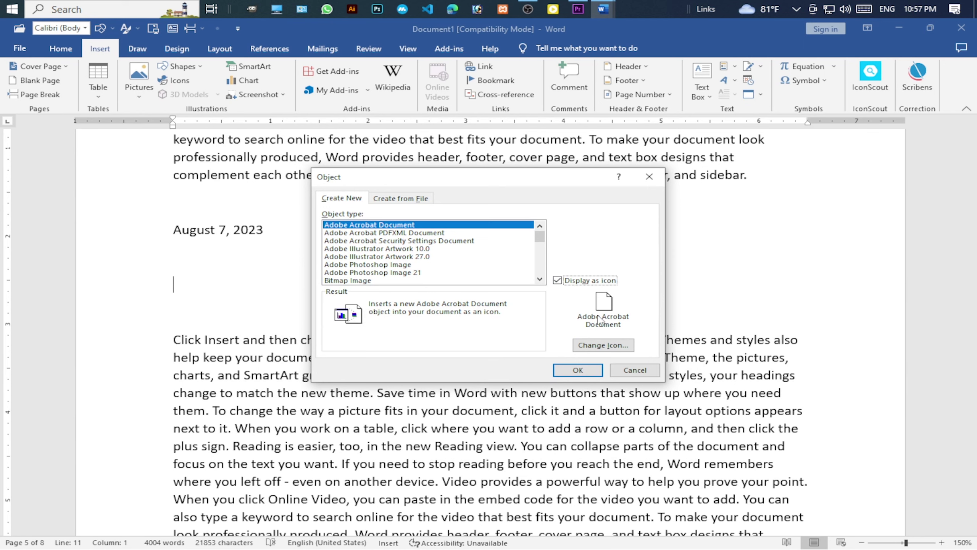
left_click(595, 347)
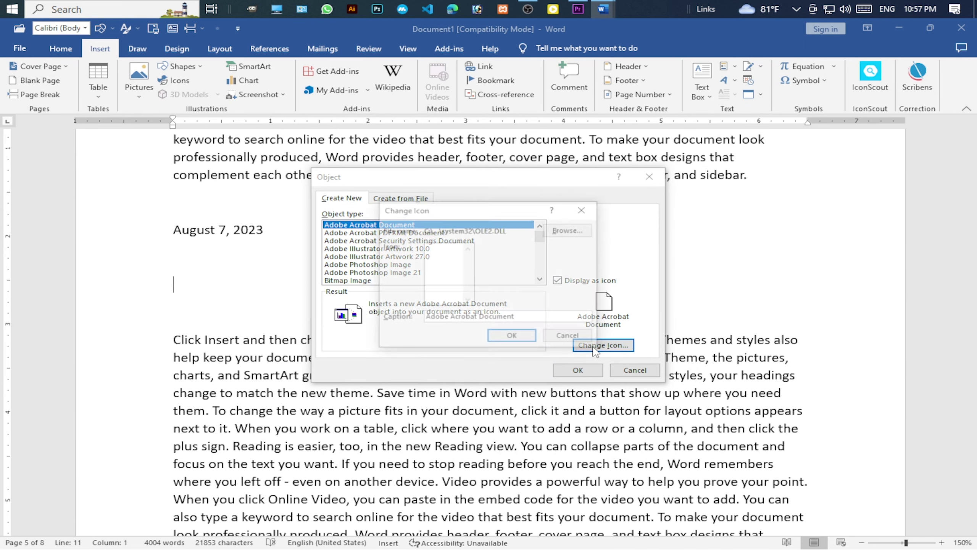
left_click(581, 211)
left_click(557, 280)
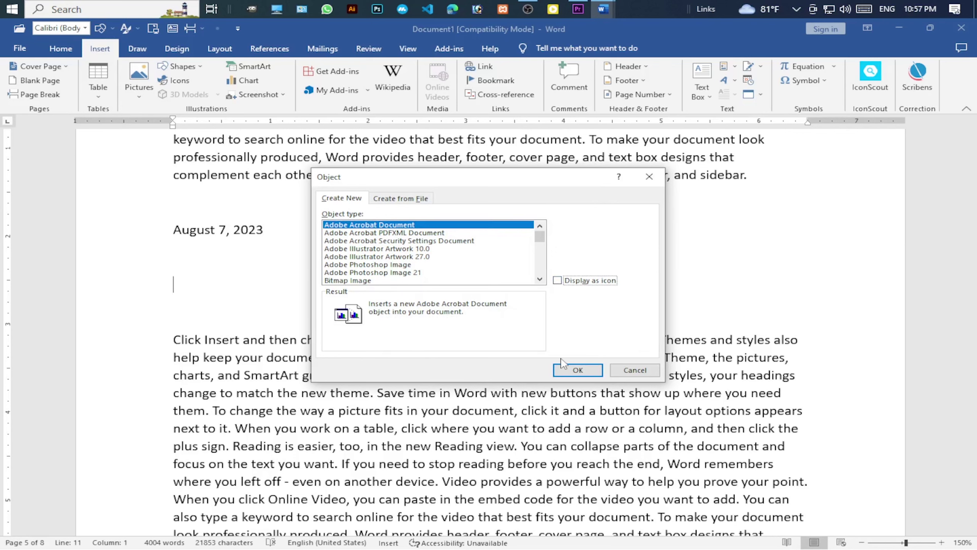
Insert the Acrobat object with CamScanner 07-25-2023 12.17.pdf as its content and return to Document1.
left_click(570, 369)
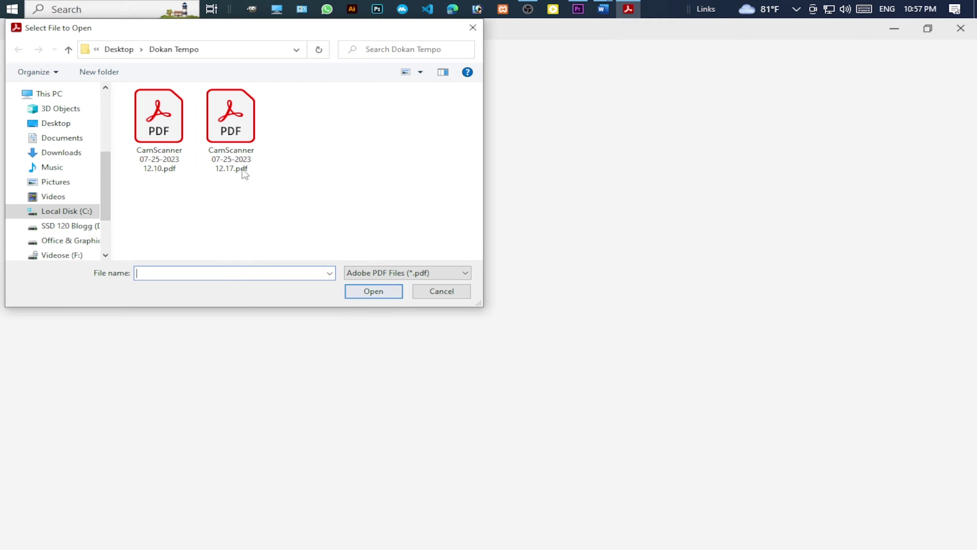
left_click(233, 132)
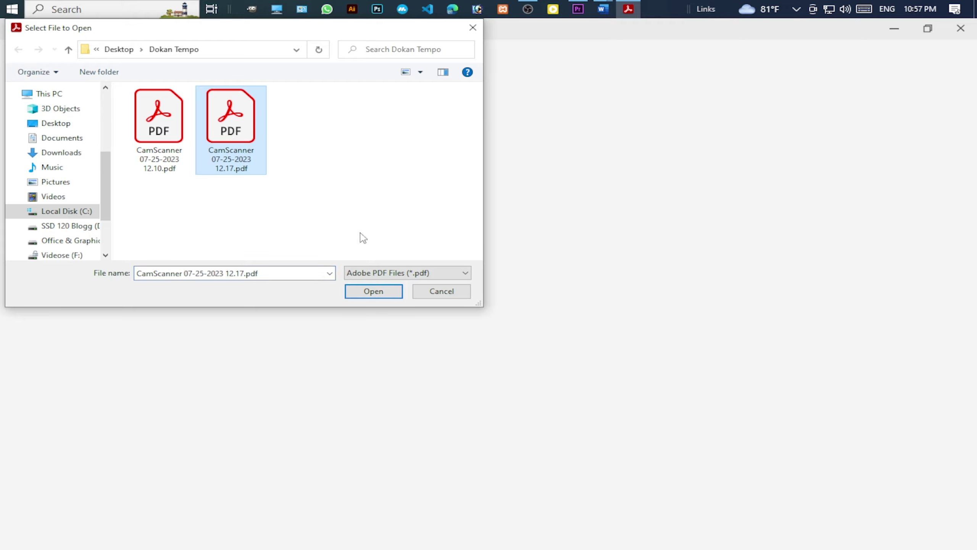
left_click(373, 290)
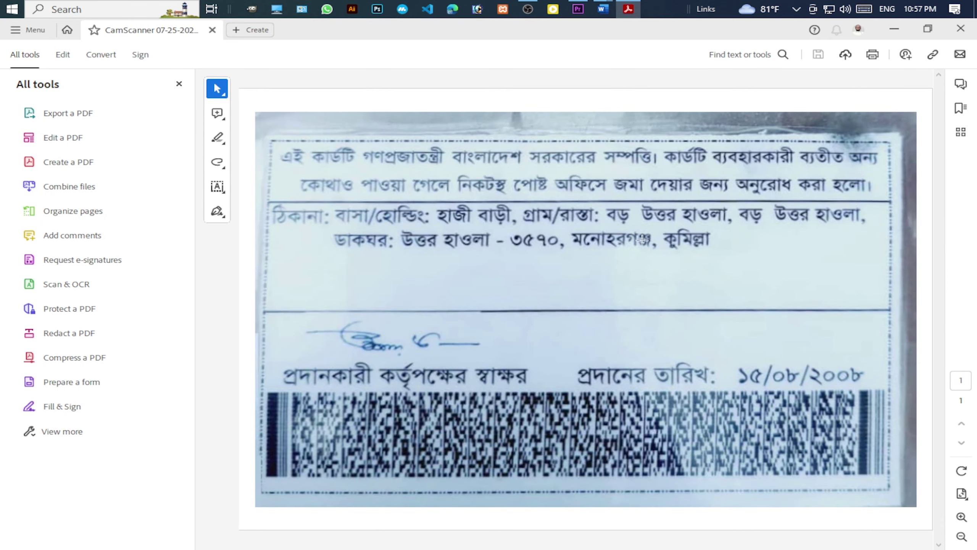
mouse_move(603, 9)
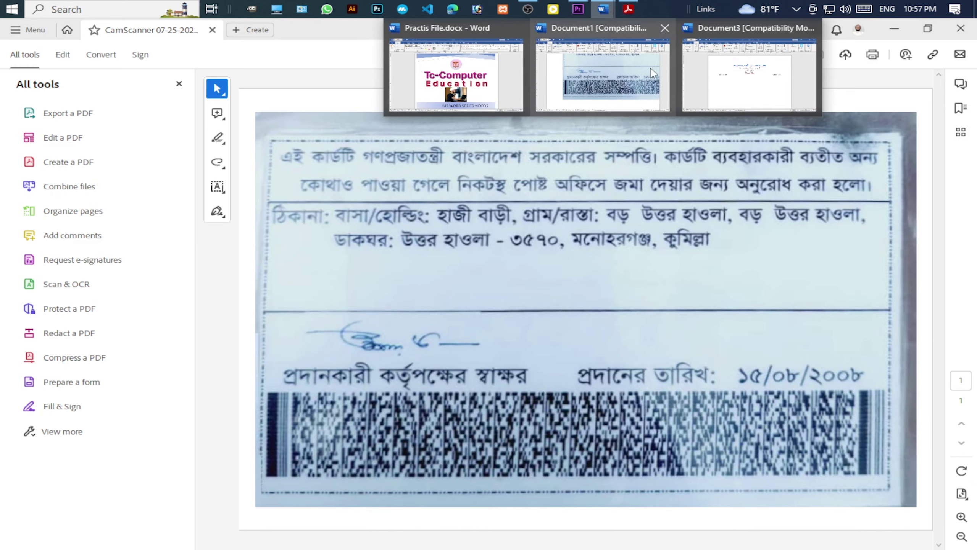
left_click(619, 86)
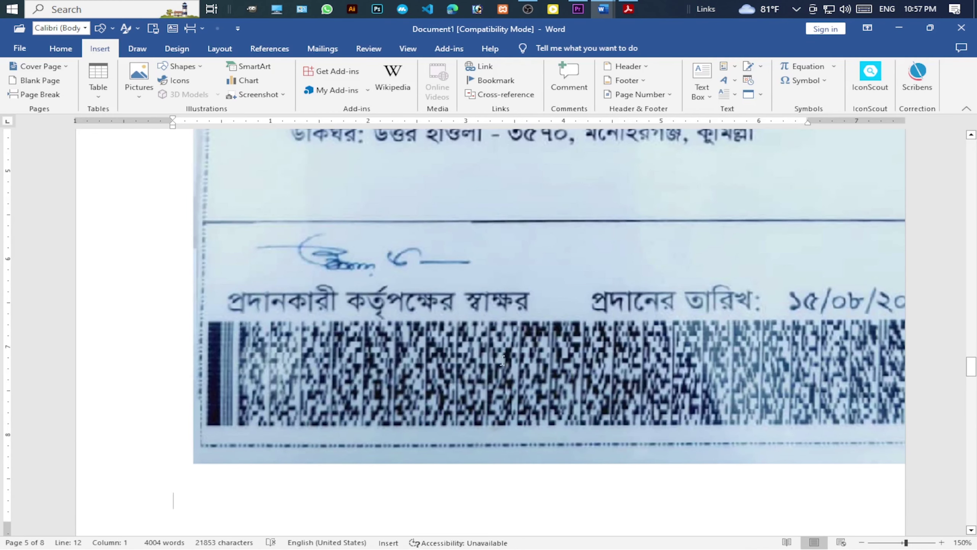
Drag the embedded scanned card left so it sits inside the page margins under the date.
scroll(521, 371, "up", 6)
left_click(607, 381)
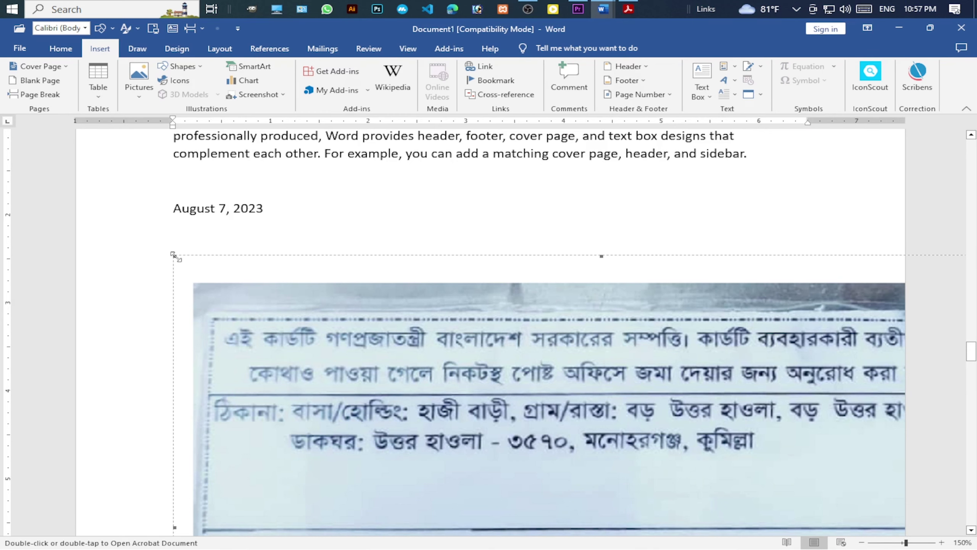
left_click_drag(202, 263, 373, 349)
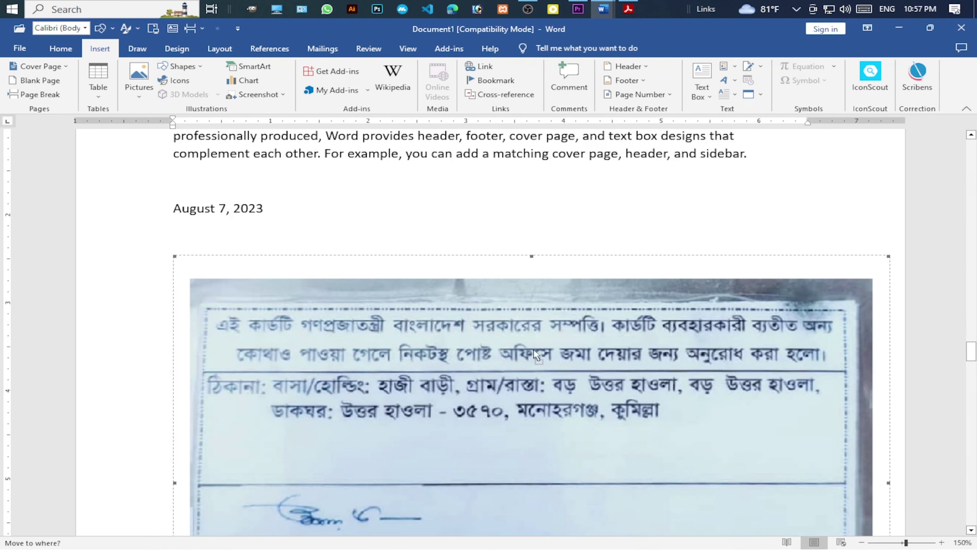
scroll(551, 391, "down", 4)
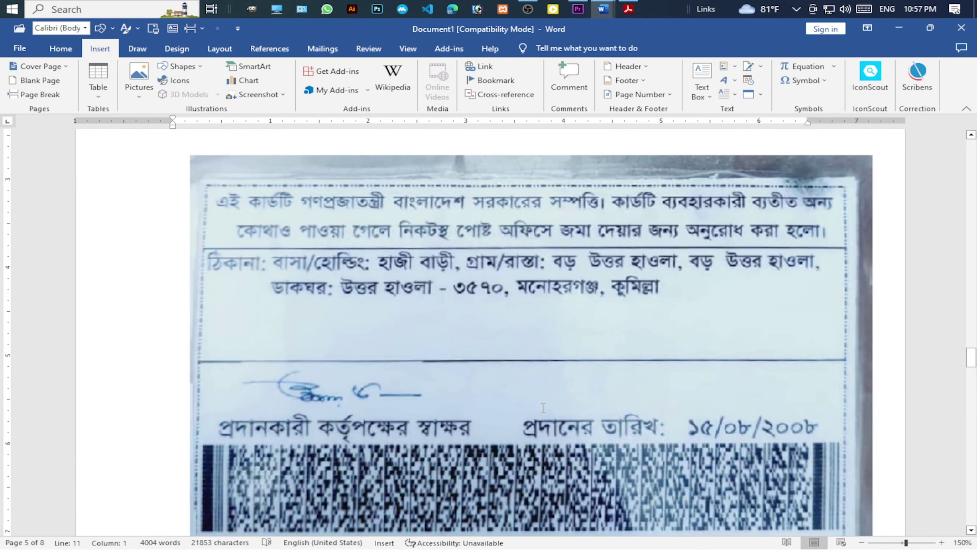
scroll(543, 408, "down", 3)
scroll(603, 400, "up", 3)
Insert a new Bitmap Image object from the Object dialog, opening a blank Paint canvas.
left_click(762, 95)
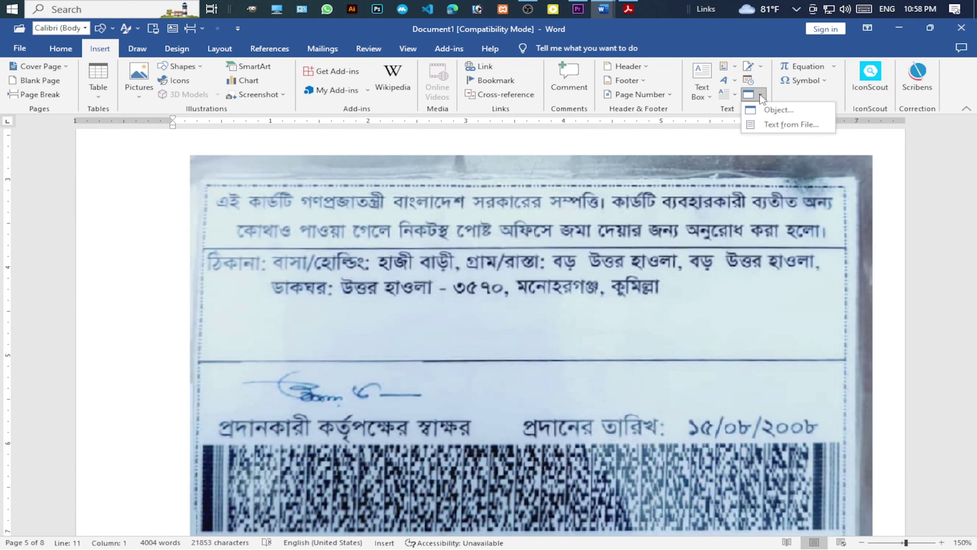
left_click(779, 109)
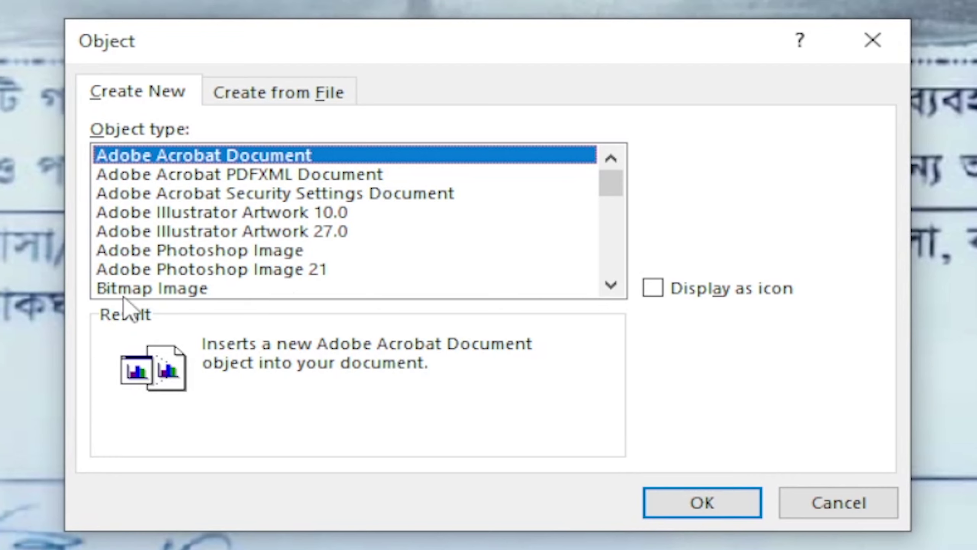
left_click(158, 288)
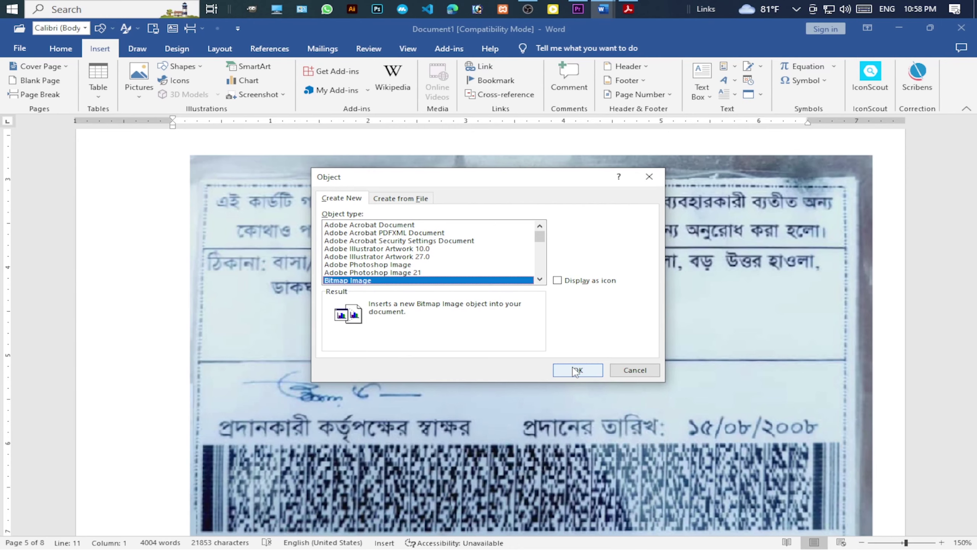
left_click(576, 370)
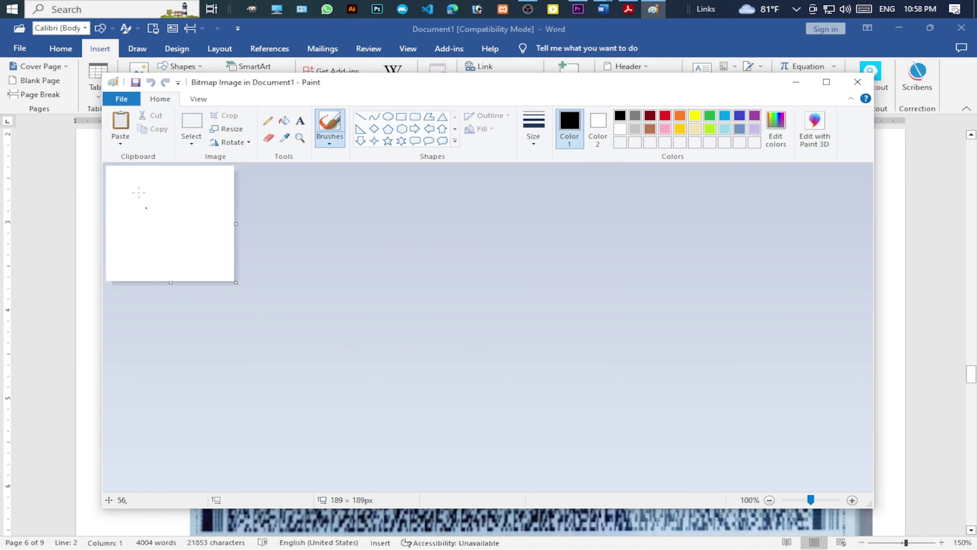
Enlarge the canvas to 835 × 431 px and draw a wide rectangle with a four-point star inside.
mouse_move(234, 282)
left_mouse_down()
mouse_move(255, 280)
mouse_move(349, 350)
mouse_move(674, 430)
left_mouse_up()
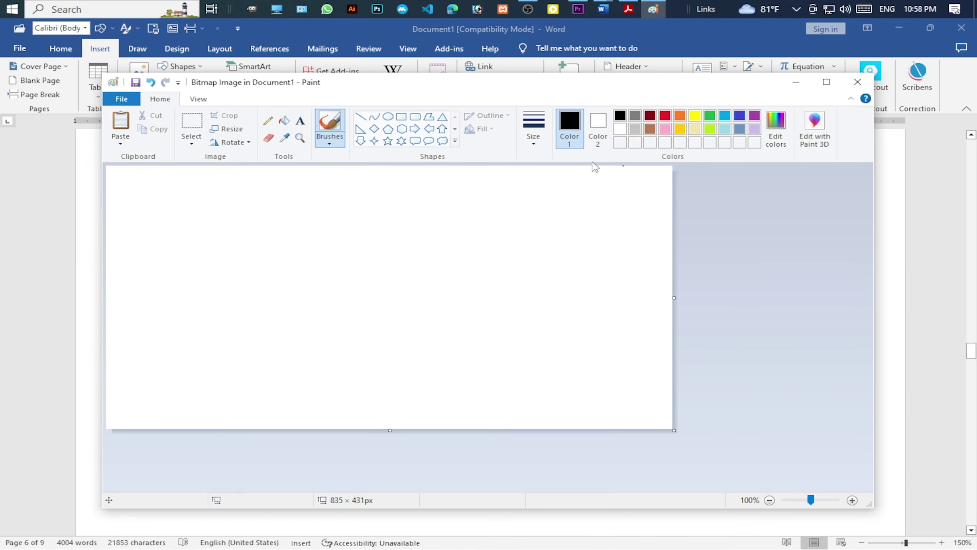
left_click(401, 116)
left_click_drag(220, 232, 552, 357)
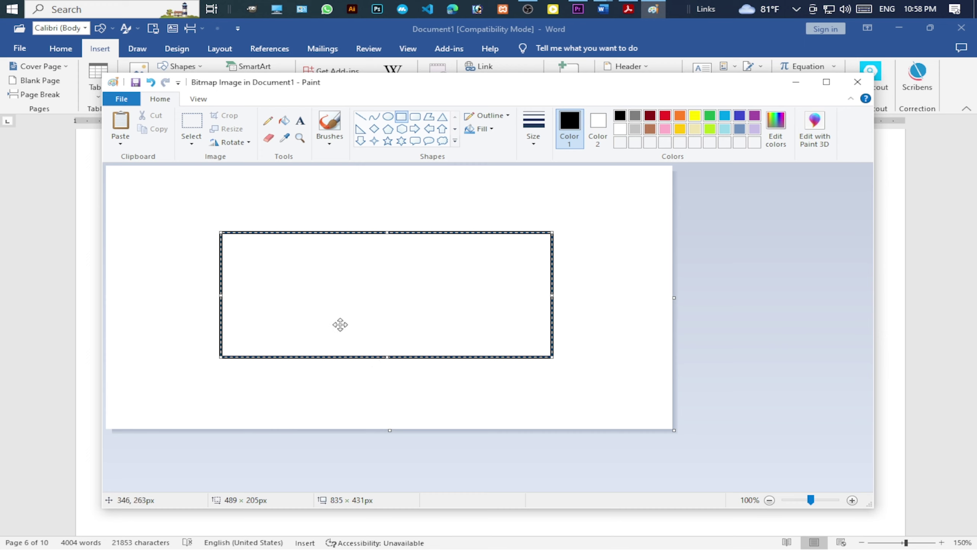
left_click(375, 140)
left_click_drag(375, 275, 467, 335)
Add a down arrow to the left of the star inside the rectangle.
left_click(402, 140)
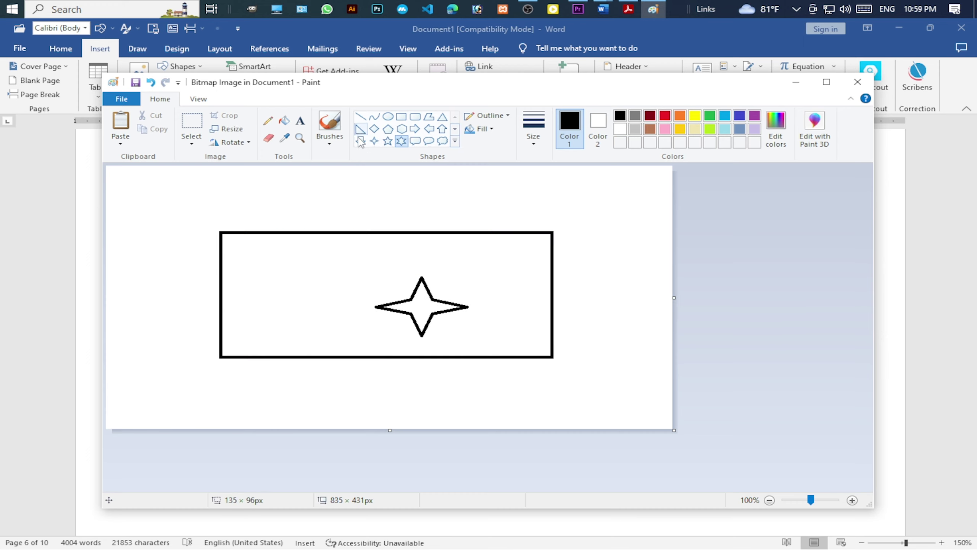
left_click(360, 142)
left_click_drag(263, 286, 331, 344)
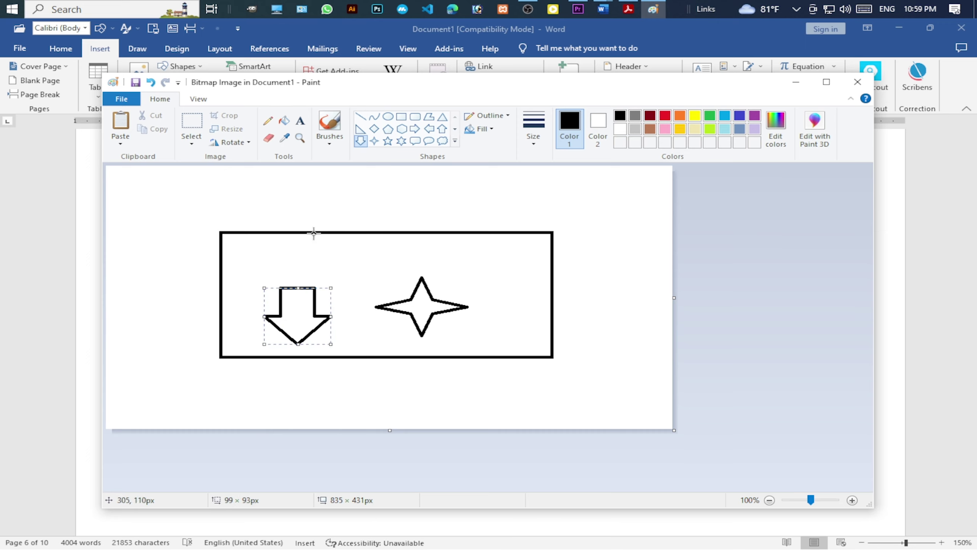
left_click(191, 123)
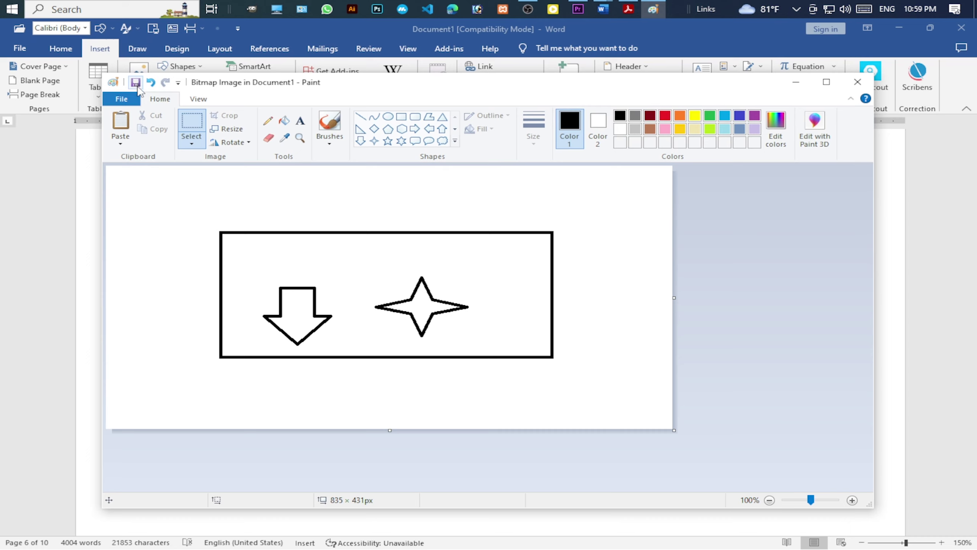
Exit Paint to return to Word's Document1.
left_click(121, 99)
mouse_move(153, 155)
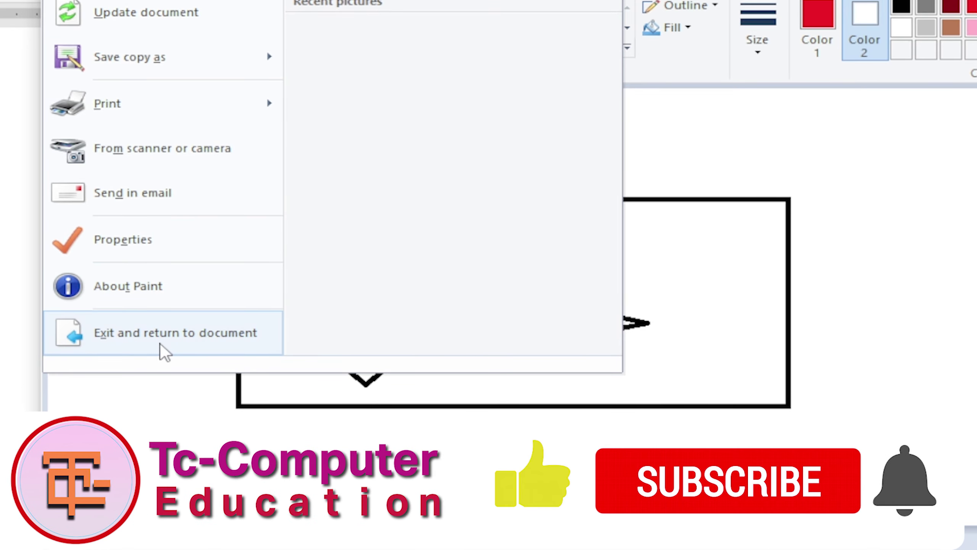
left_click(165, 345)
Select the embedded arrow-and-star drawing below the date.
scroll(781, 373, "down", 5)
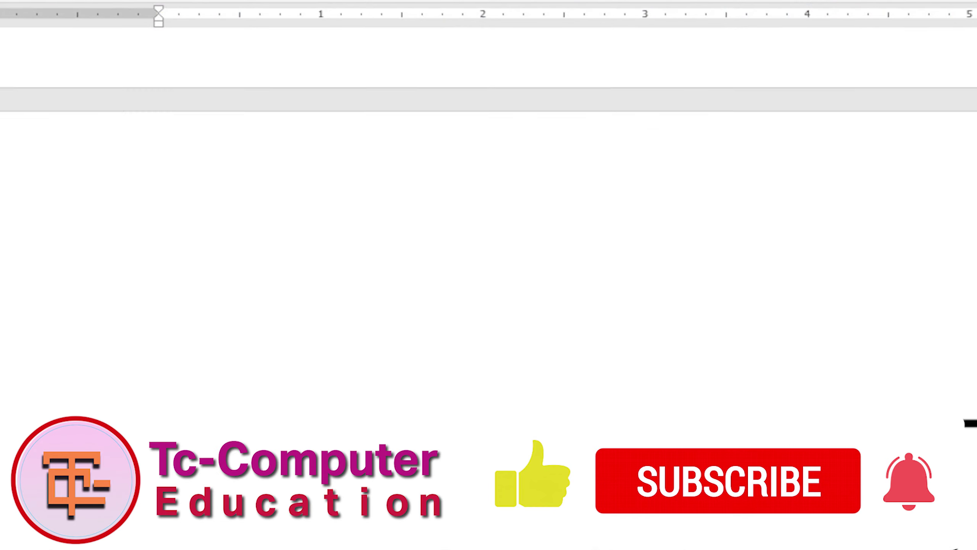
scroll(576, 371, "down", 1)
scroll(606, 354, "up", 2)
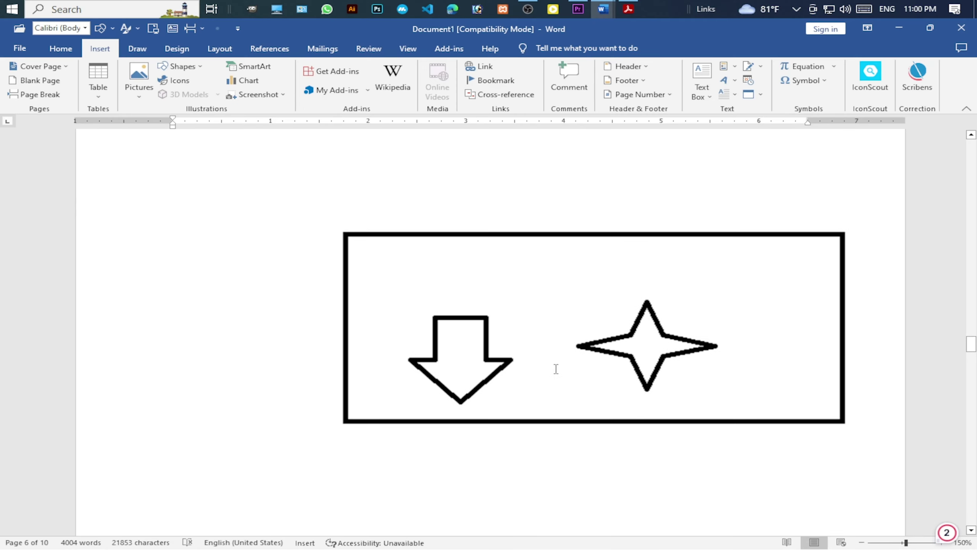
scroll(612, 381, "up", 3)
scroll(612, 383, "down", 5)
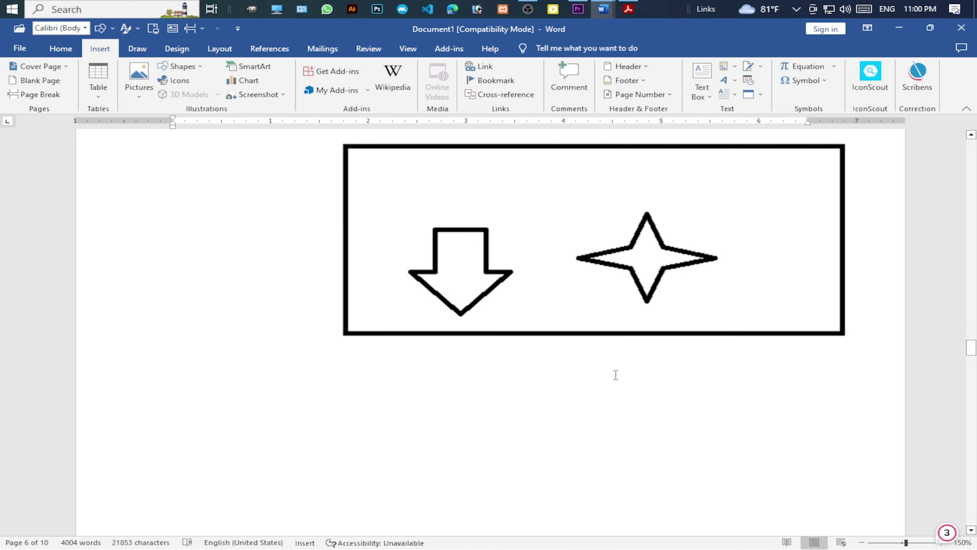
left_click(674, 337)
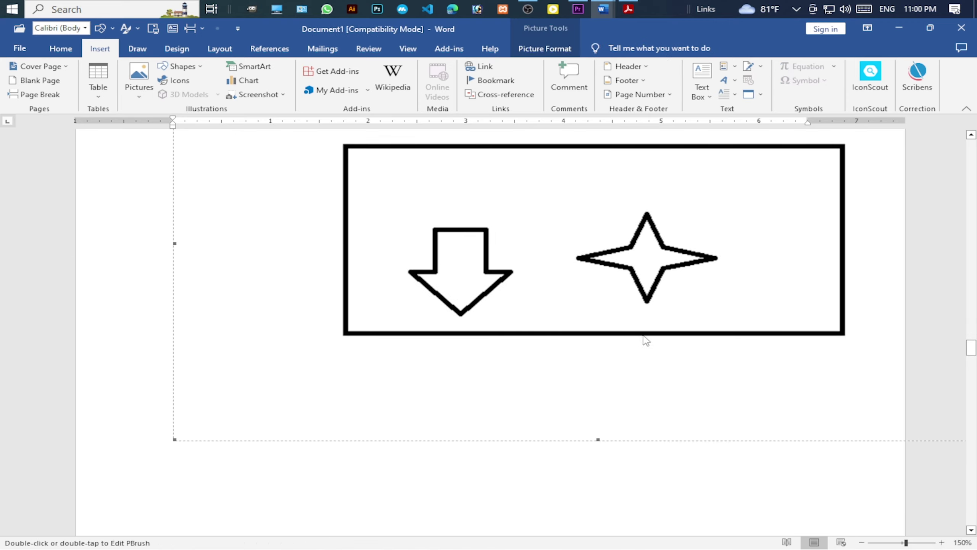
left_click(462, 356)
left_click(468, 342)
Shrink the arrow-and-star drawing to a smaller size on the page.
left_click_drag(175, 437, 402, 316)
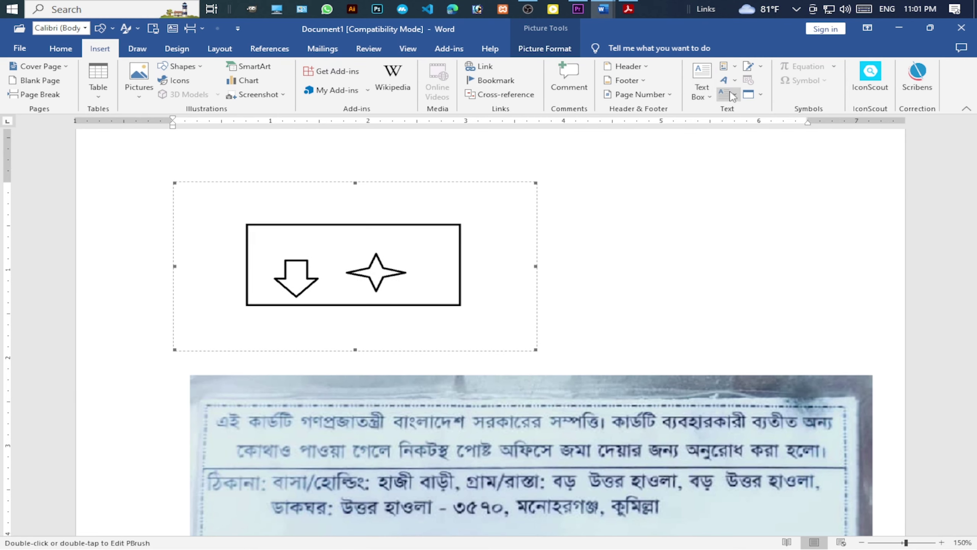
left_click(545, 48)
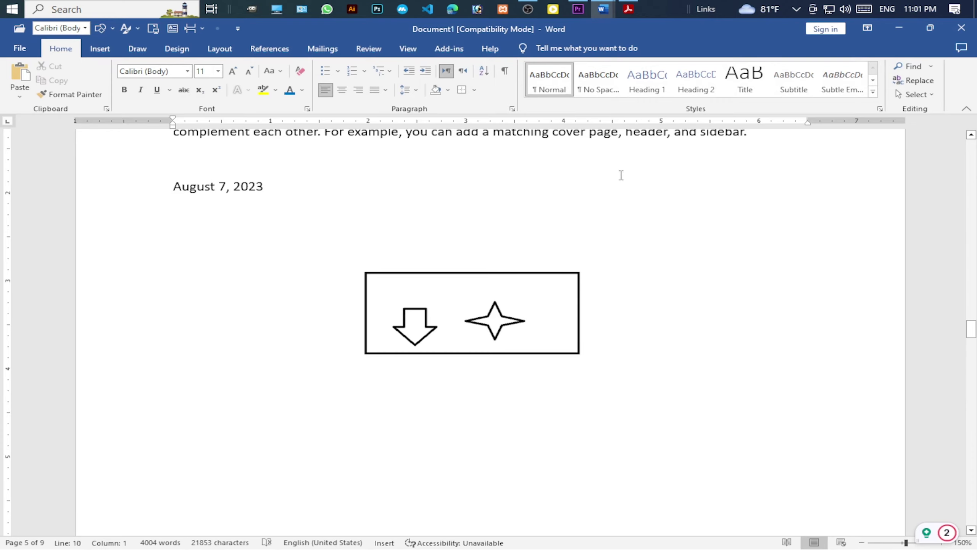
left_click(100, 48)
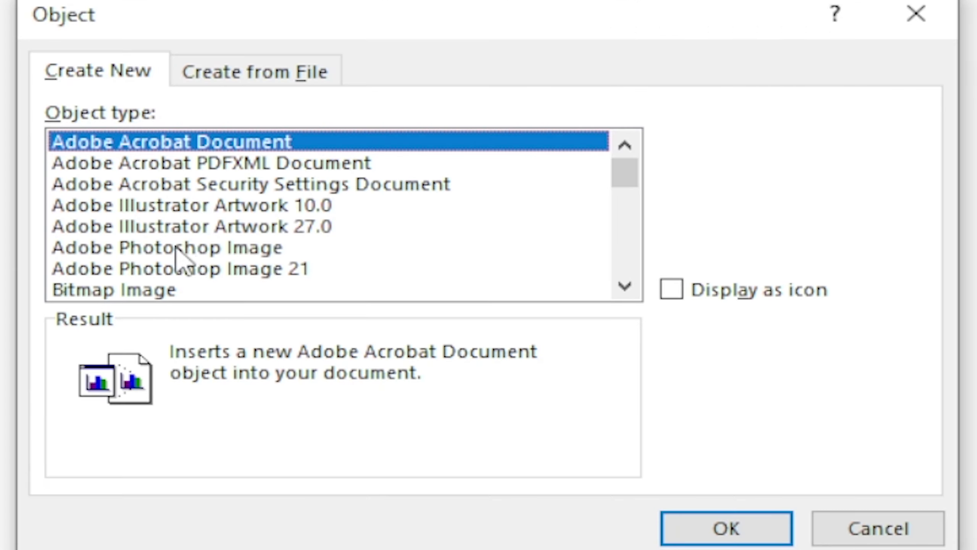
Choose Adobe Photoshop Image as the object type and confirm, opening a 2480 × 3508 px canvas.
left_click(187, 250)
left_click(715, 530)
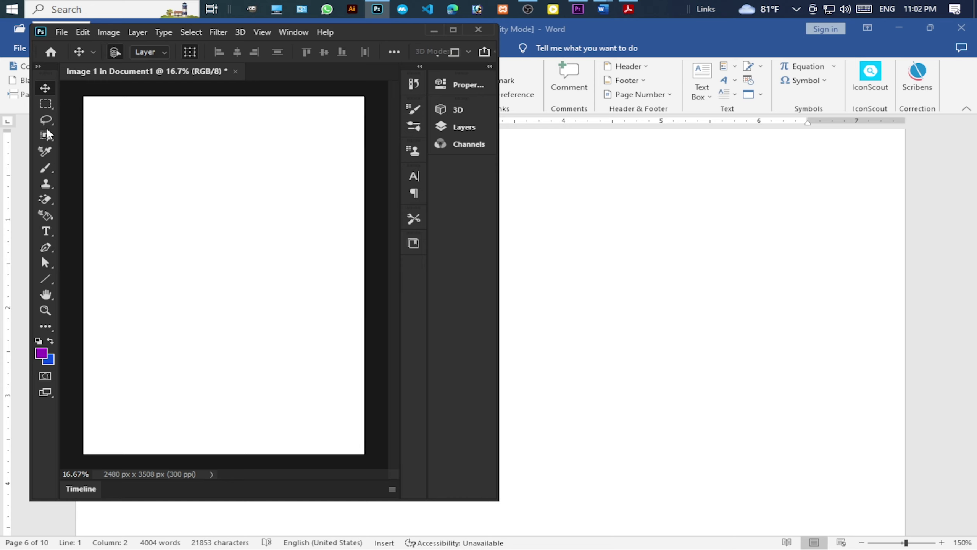
Draw a circle with the Ellipse Tool and fill it purple.
left_click(45, 278)
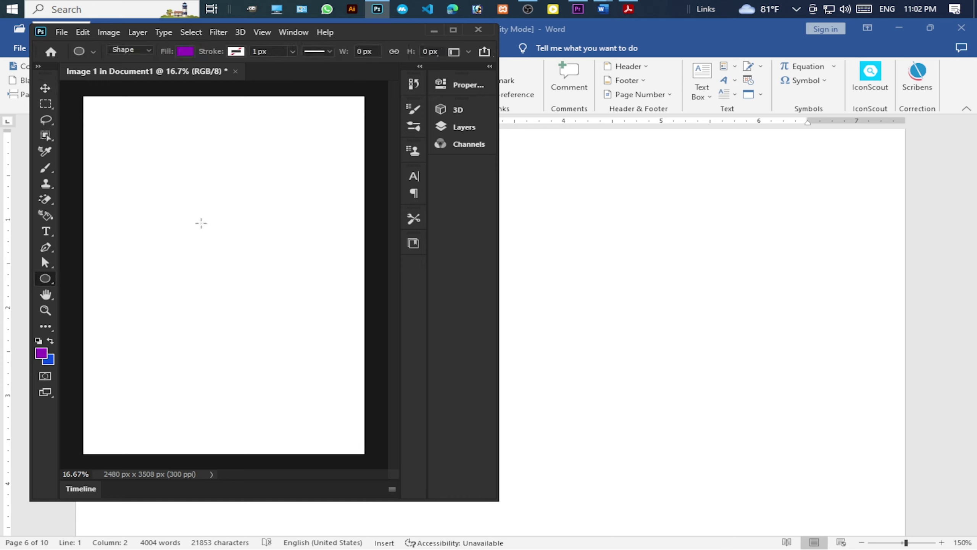
left_click_drag(197, 228, 326, 351)
left_click(271, 178)
left_click(327, 242)
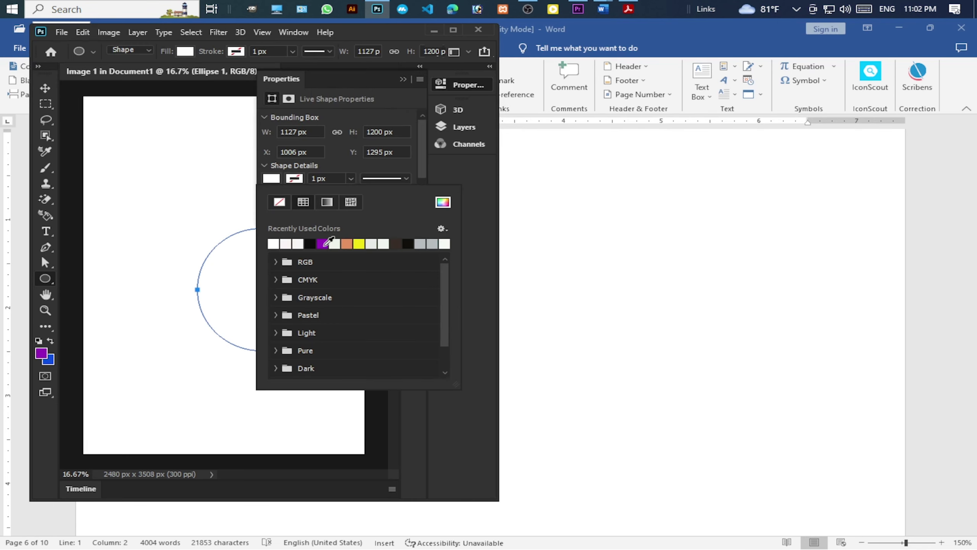
left_click(439, 303)
key("v")
scroll(698, 323, "down", 7)
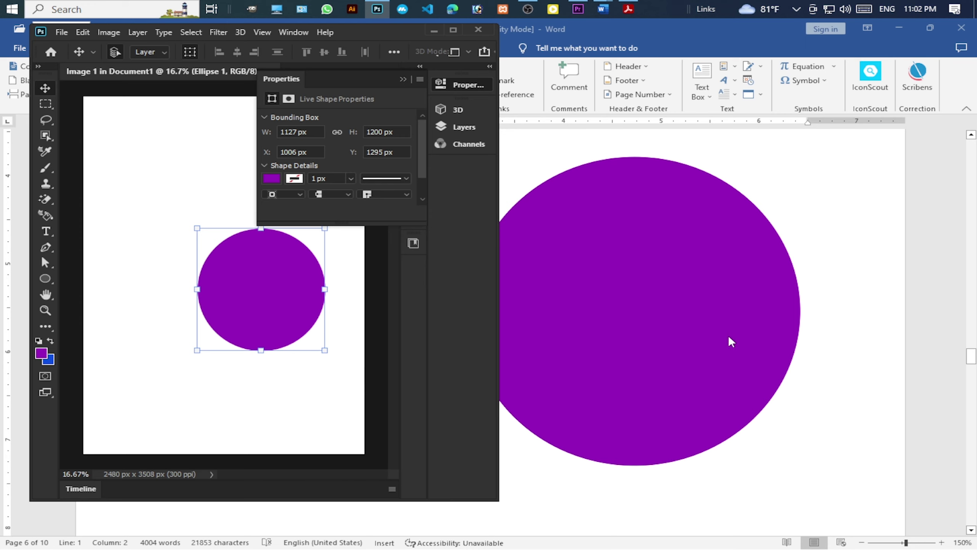
scroll(723, 327, "up", 3)
scroll(731, 331, "down", 3)
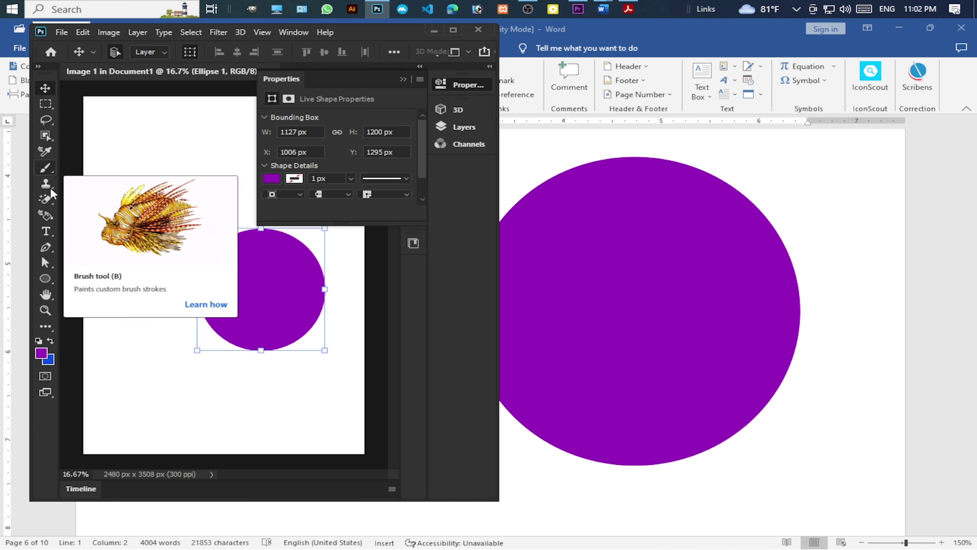
Draw a flower custom shape and reposition the circle and flower layers.
key("shift+u")
key("shift+u")
key("shift+u")
key("shift+u")
left_click_drag(248, 278, 311, 354)
key("v")
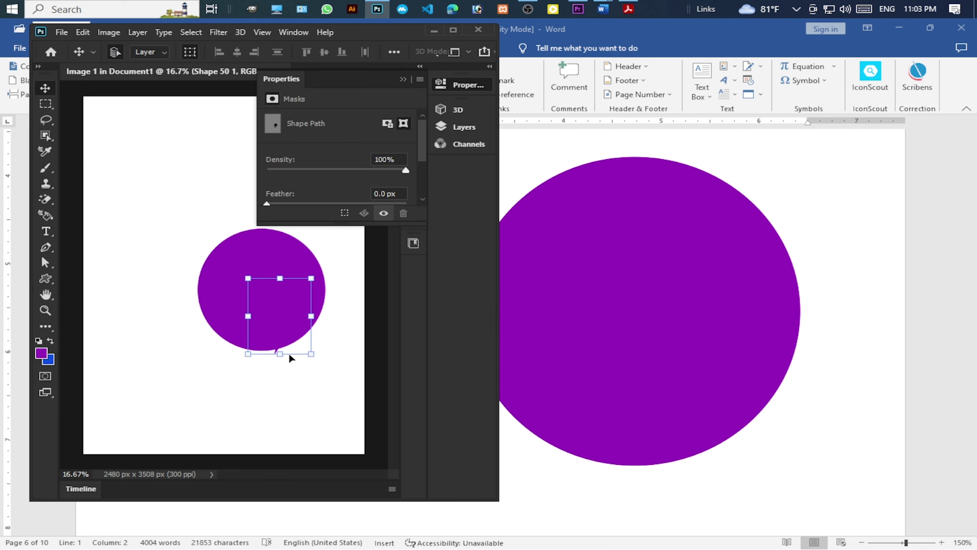
left_click(462, 127)
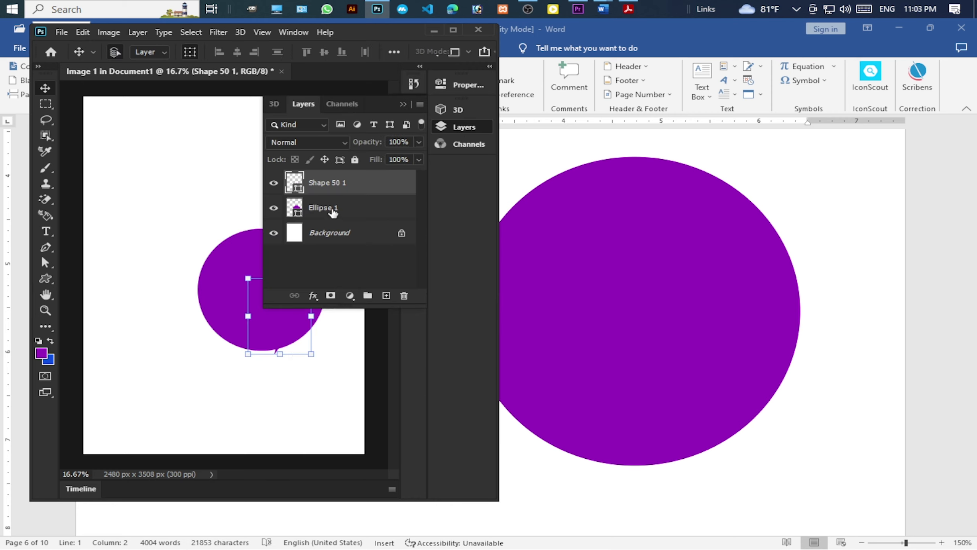
left_click_drag(334, 213, 333, 214)
left_click_drag(270, 326, 252, 350)
Set the foreground colour to ffea00 and the flower's fill to yellow f0c000.
key("i")
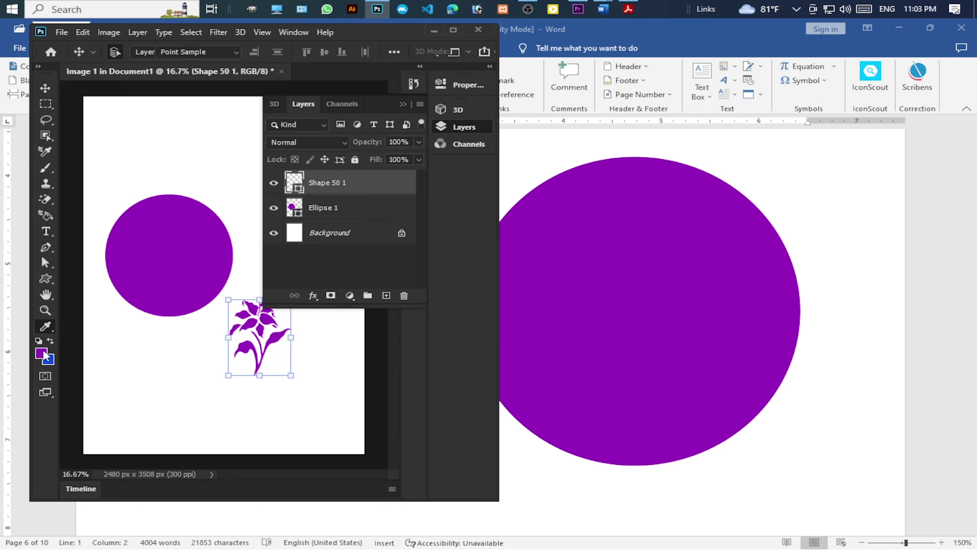
left_click(42, 353)
type("ffea00")
left_click(436, 159)
key("v")
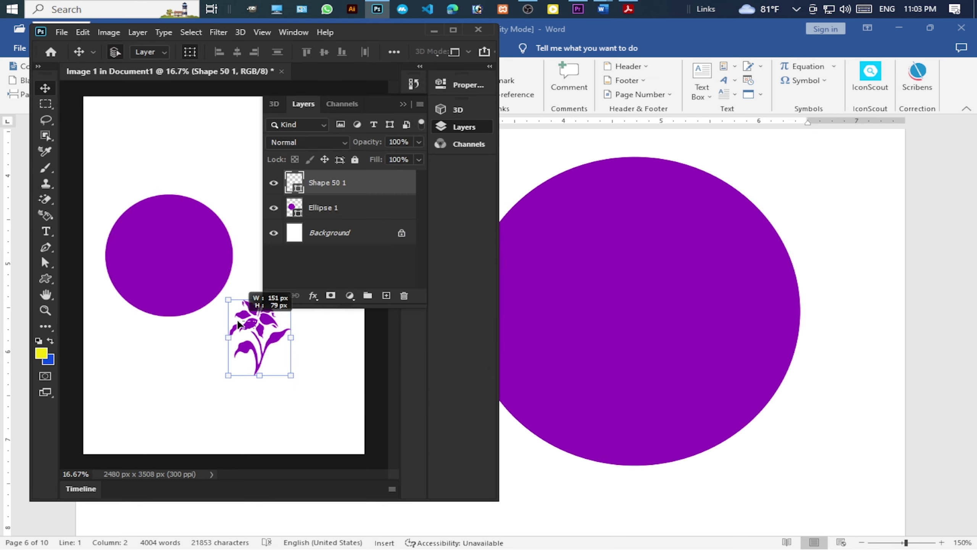
key("shift+alt+bracketleft")
double_click(295, 182)
type("f0c000")
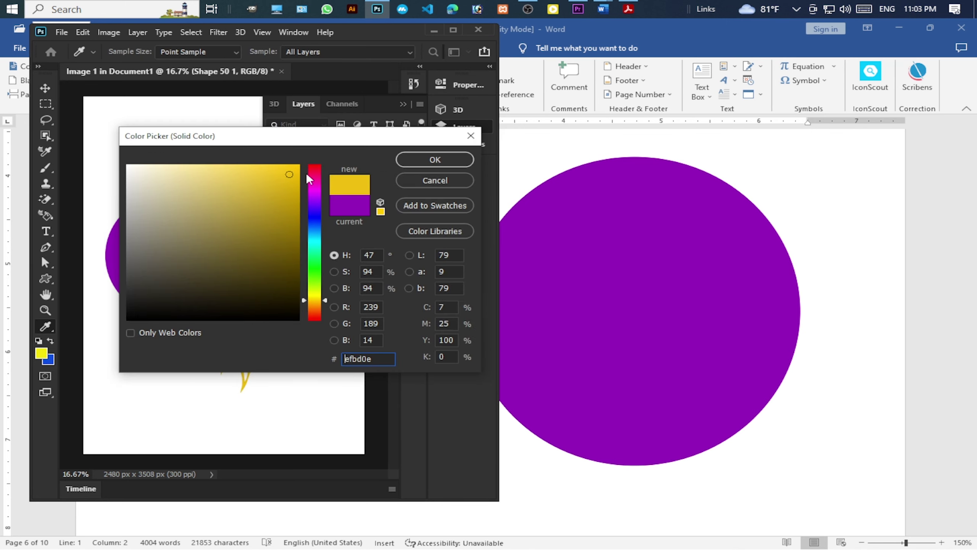
left_click(434, 159)
Move the yellow flower onto the circle's centre and select both layers.
left_click_drag(277, 340, 186, 262)
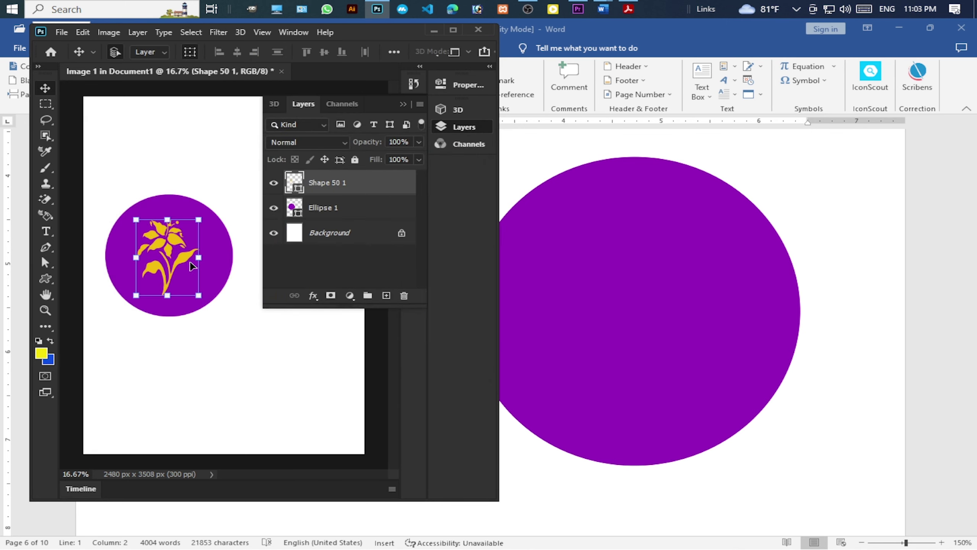
left_click(169, 331)
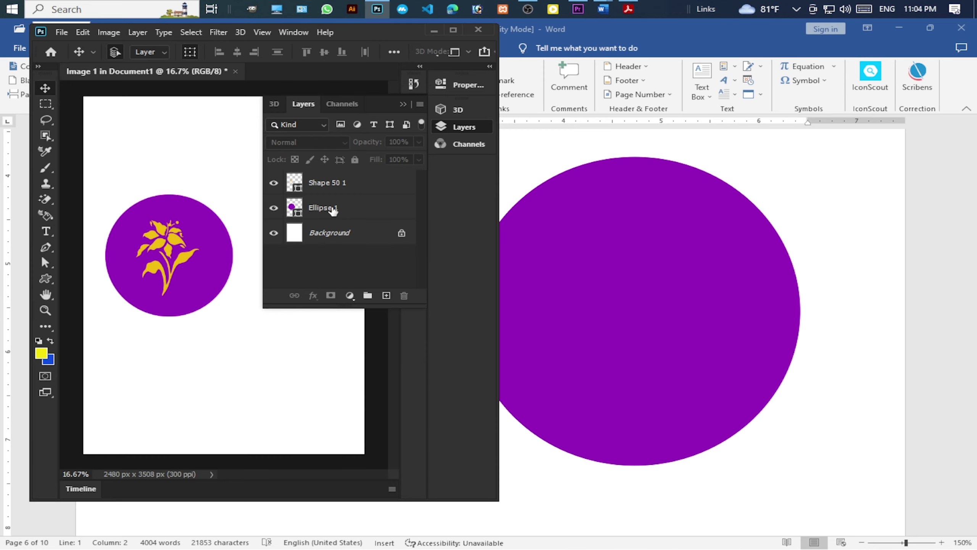
left_click(333, 210)
left_click(331, 185, "shift")
Exit Photoshop back to Word, accepting the compatibility save options.
left_click(63, 33)
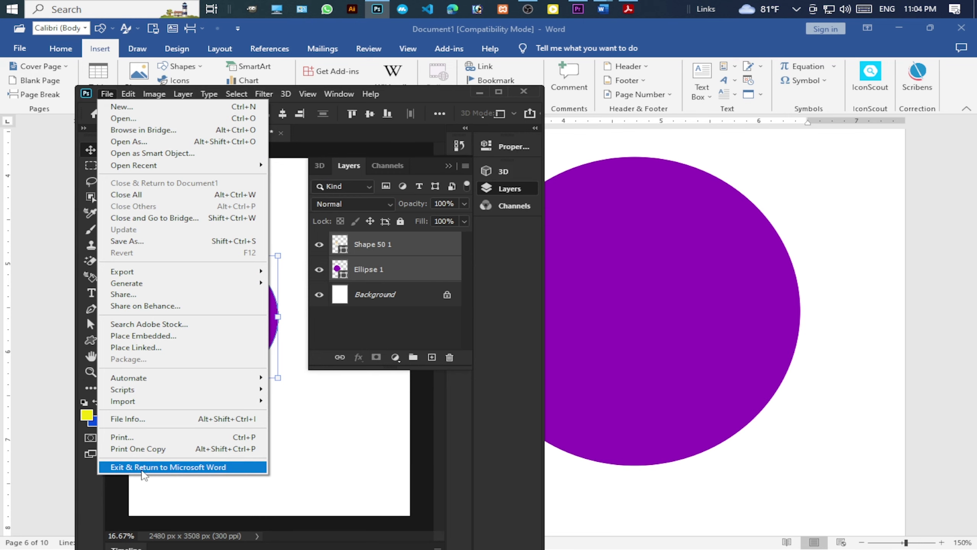
left_click(187, 467)
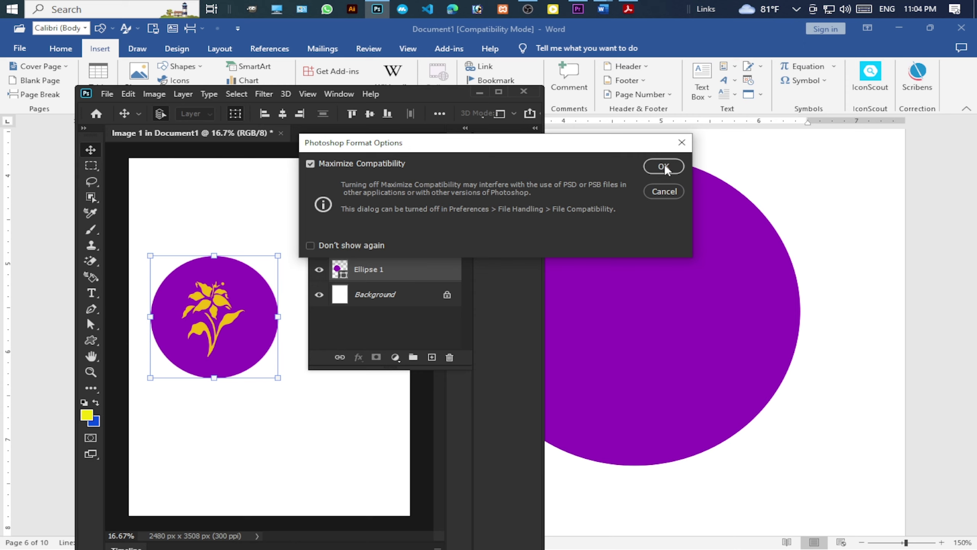
left_click(664, 167)
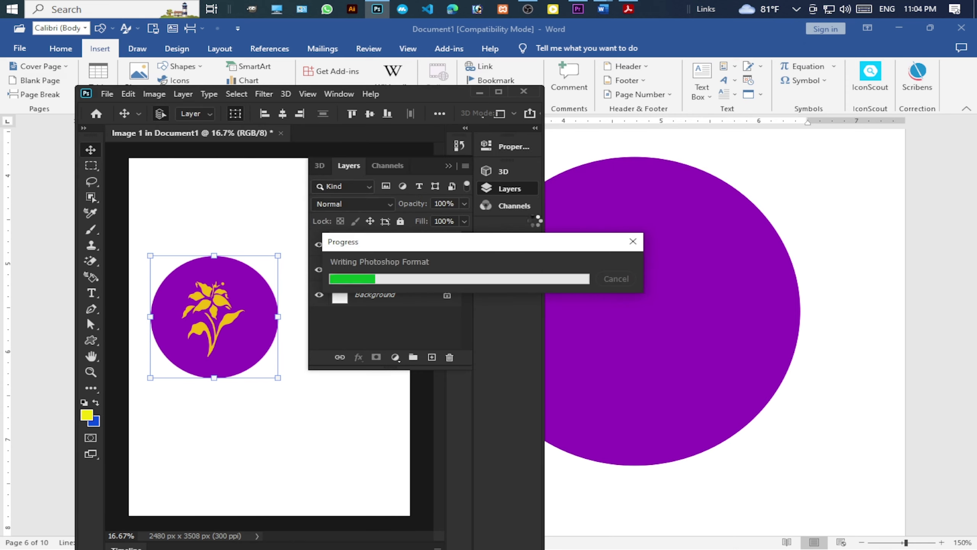
Resize the embedded purple-circle flower image by dragging its corner handle.
scroll(603, 359, "up", 3)
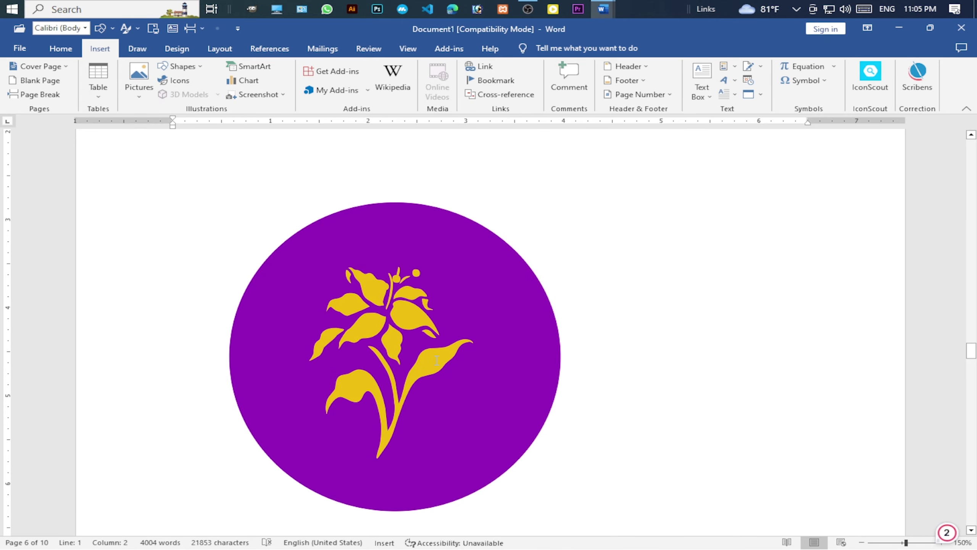
left_click(445, 379)
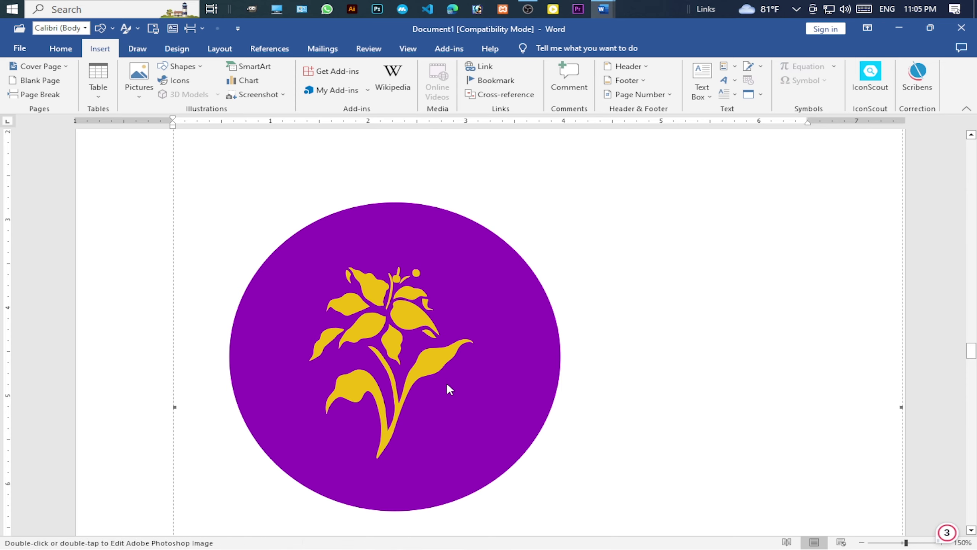
scroll(443, 388, "down", 4)
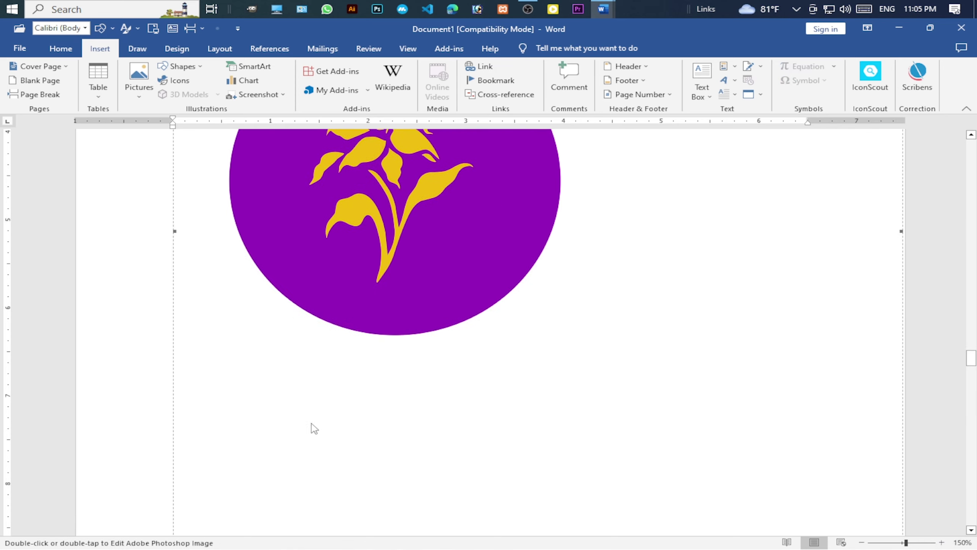
scroll(312, 427, "down", 3)
scroll(475, 343, "up", 11)
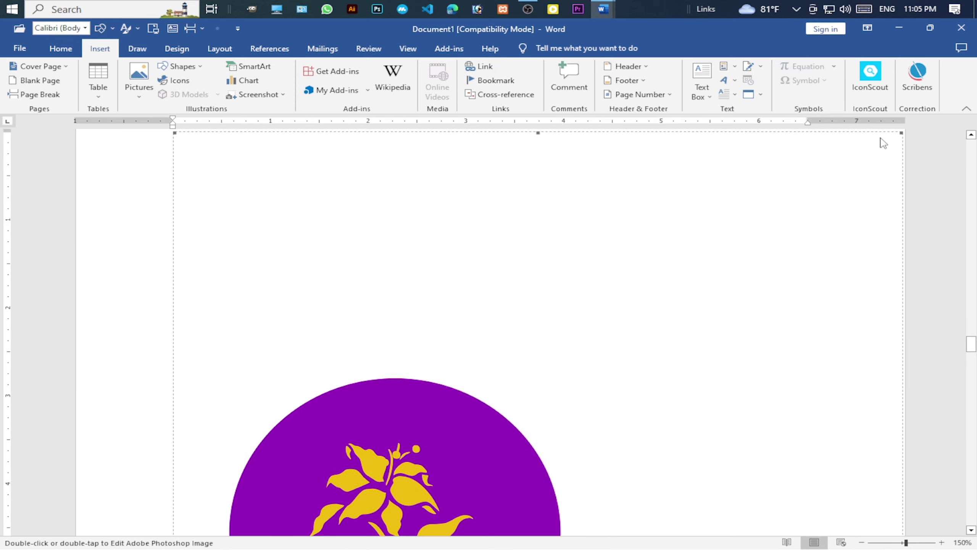
left_click_drag(901, 133, 654, 307)
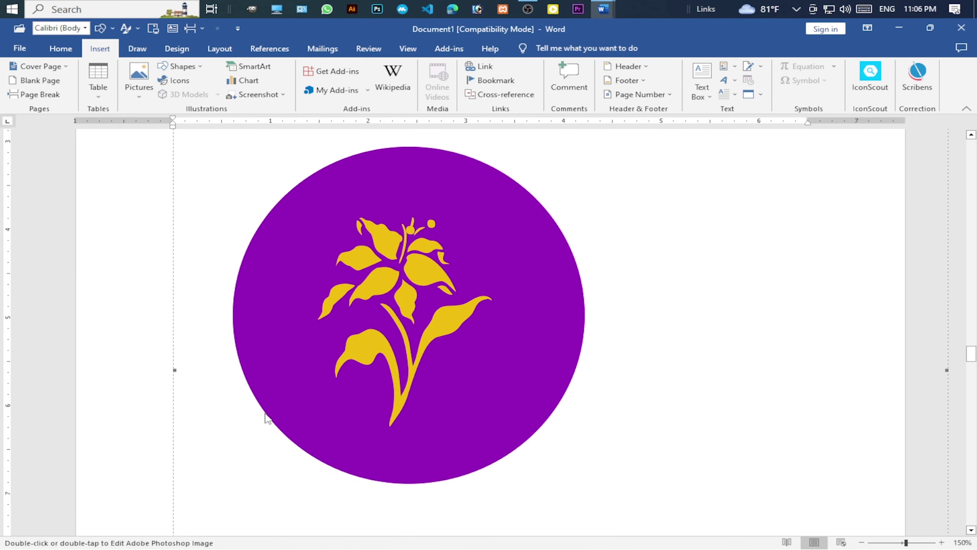
scroll(275, 417, "down", 6)
scroll(320, 349, "down", 3, "ctrl")
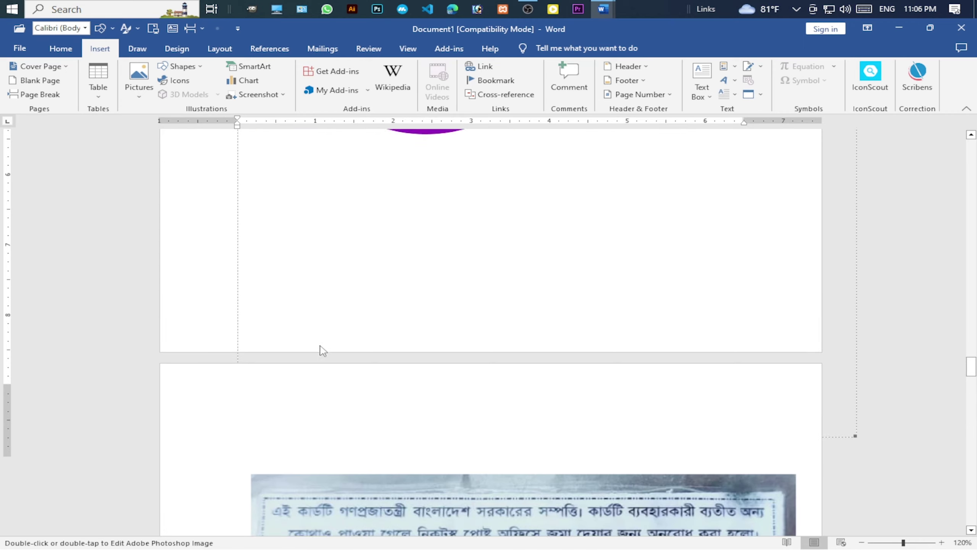
scroll(421, 364, "up", 6)
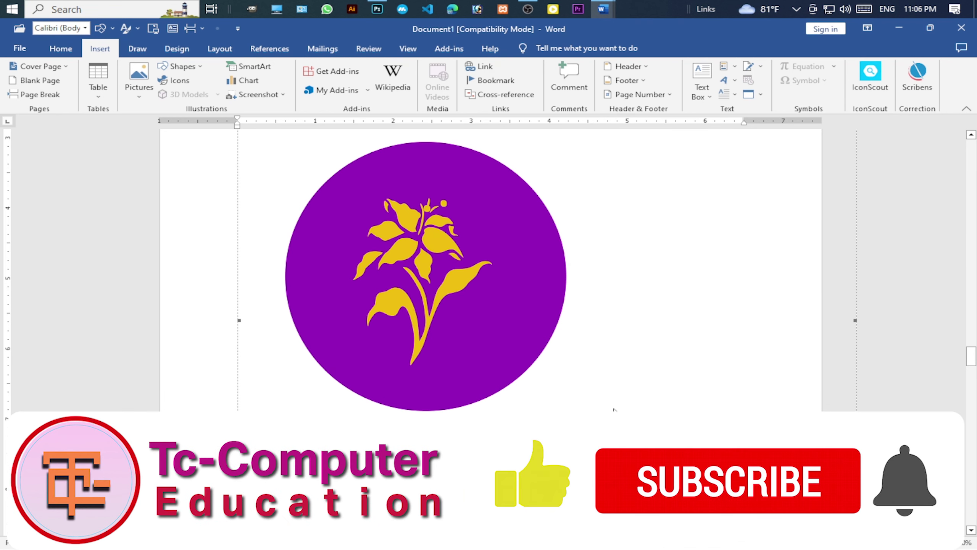
Push the flower image down a line, insert an Adobe Acrobat Document object, then switch to Document3.
key("Return")
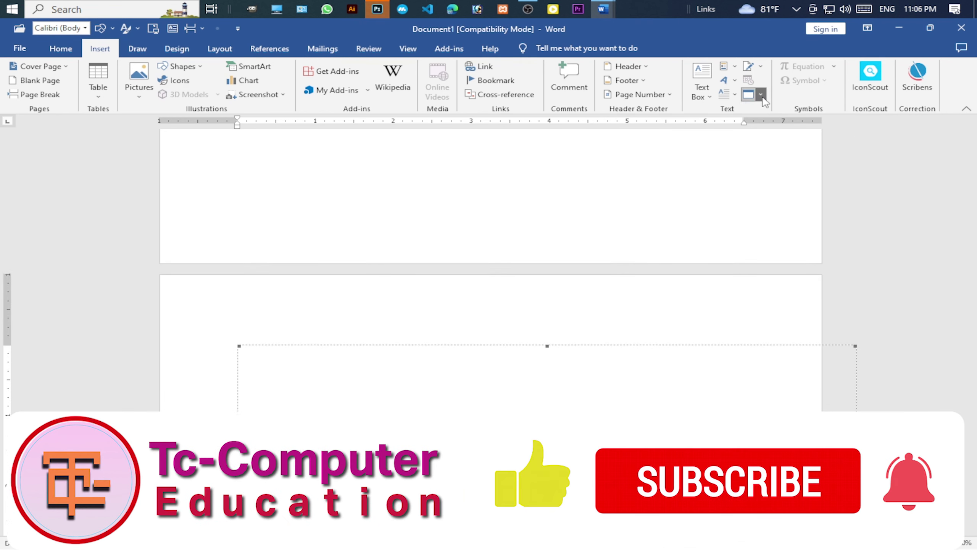
left_click(761, 94)
left_click(776, 111)
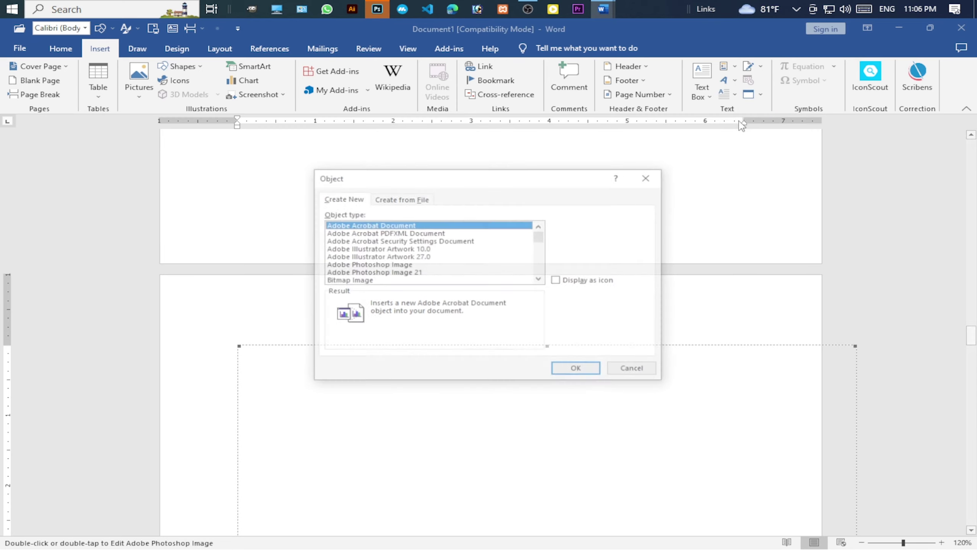
left_click_drag(486, 179, 449, 205)
scroll(345, 270, "down", 8)
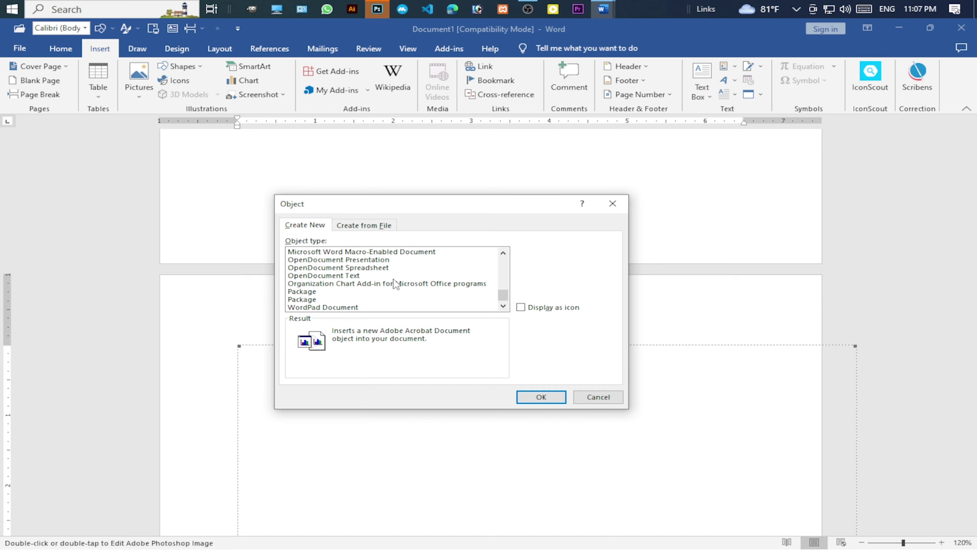
left_click(540, 397)
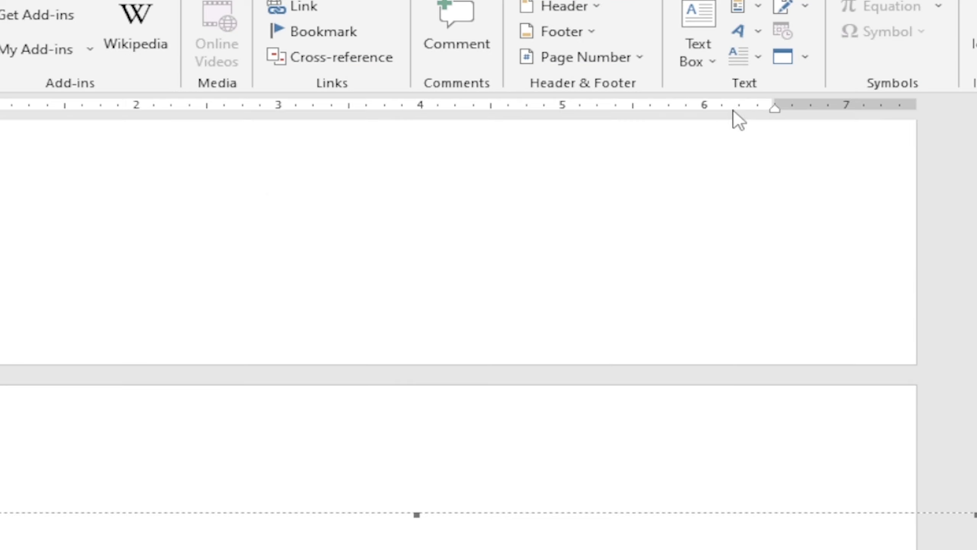
left_click(761, 95)
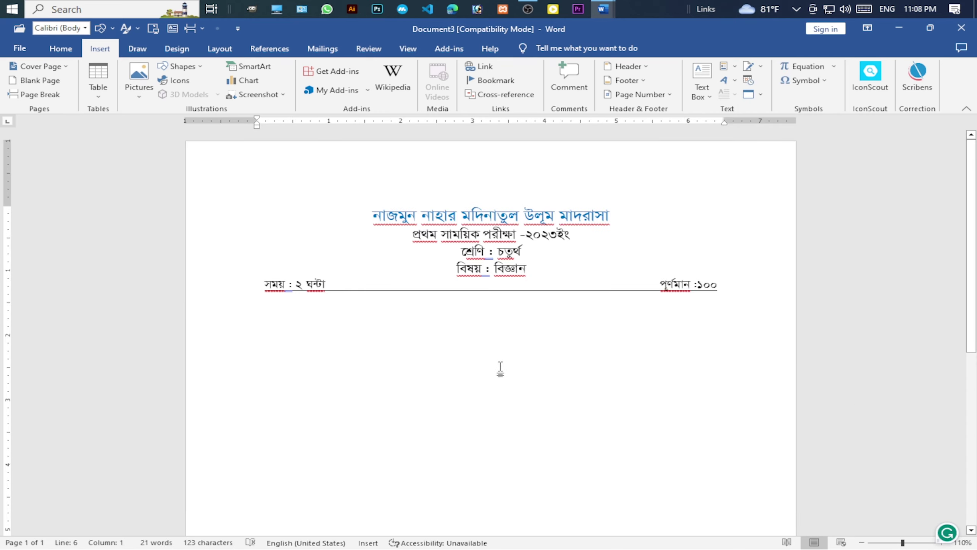
Place the cursor below the Bengali exam header and open the Object dropdown for Text from File.
scroll(500, 368, "down", 2)
scroll(469, 397, "up", 2)
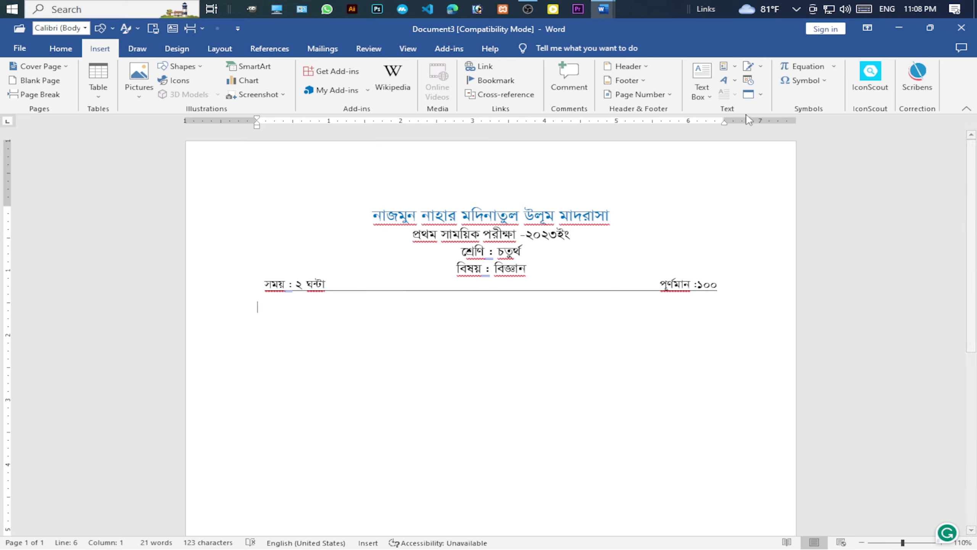
left_click(761, 94)
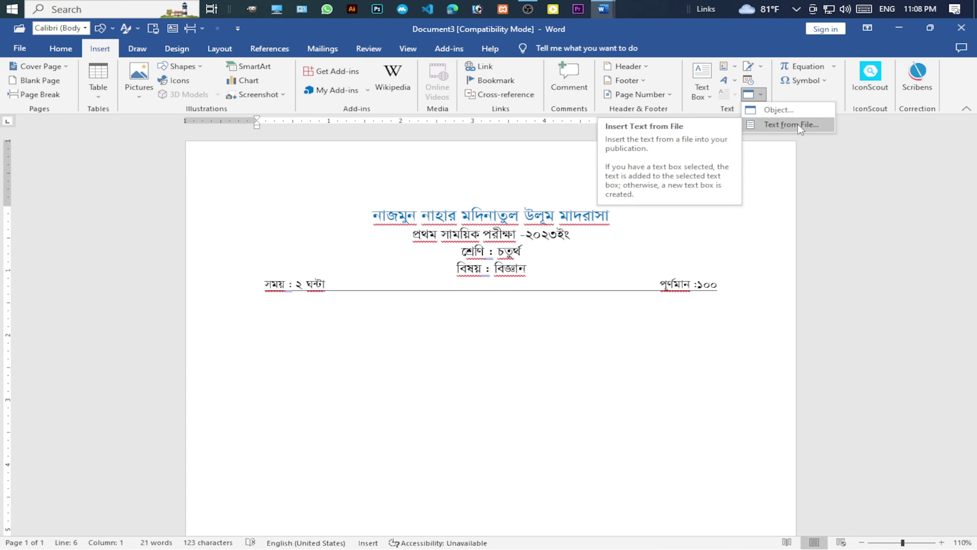
left_click(301, 375)
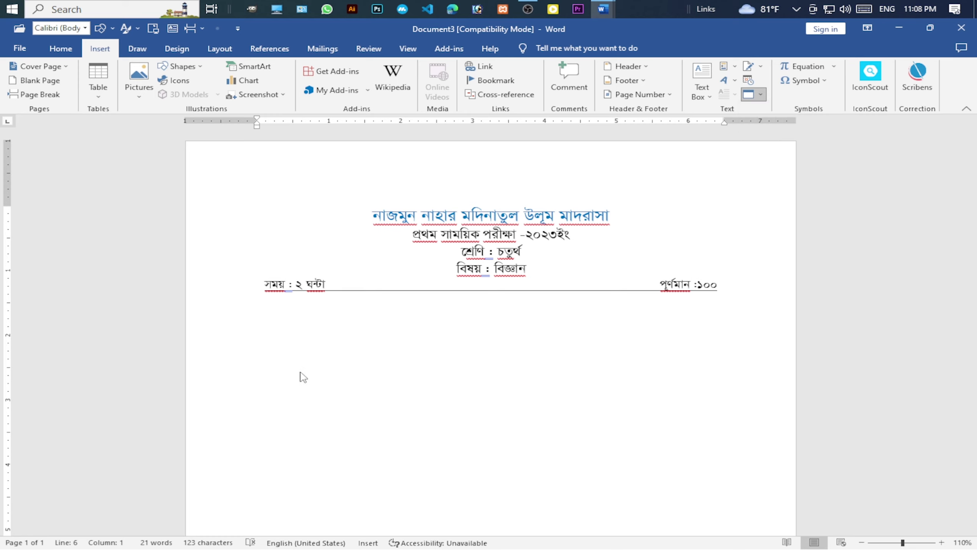
scroll(471, 354, "down", 2)
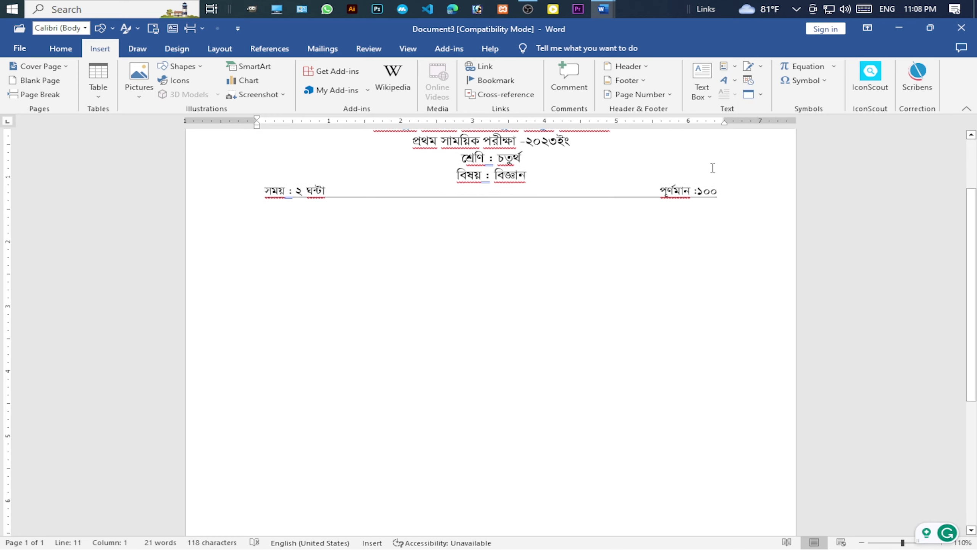
left_click(761, 96)
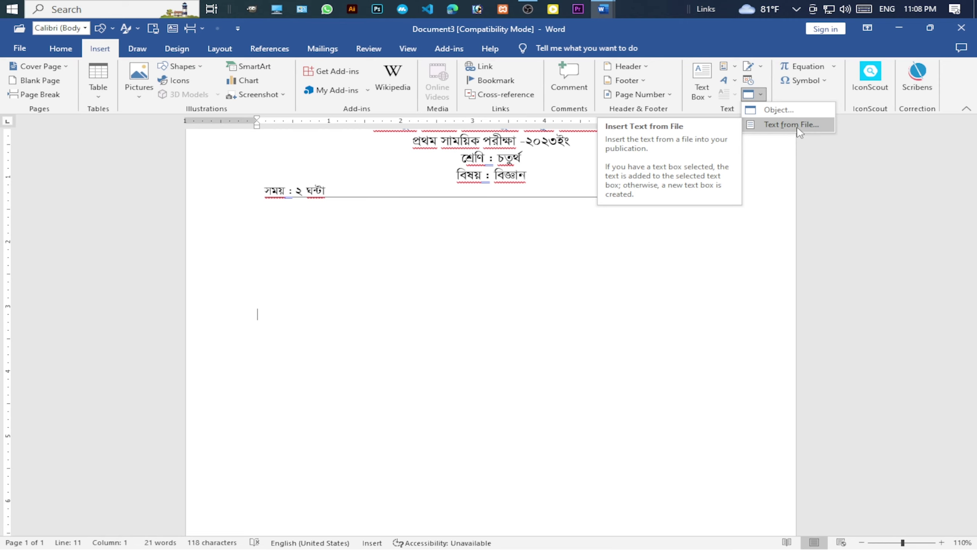
Insert the text of File Sample.docx from Documents into Document3.
left_click(808, 128)
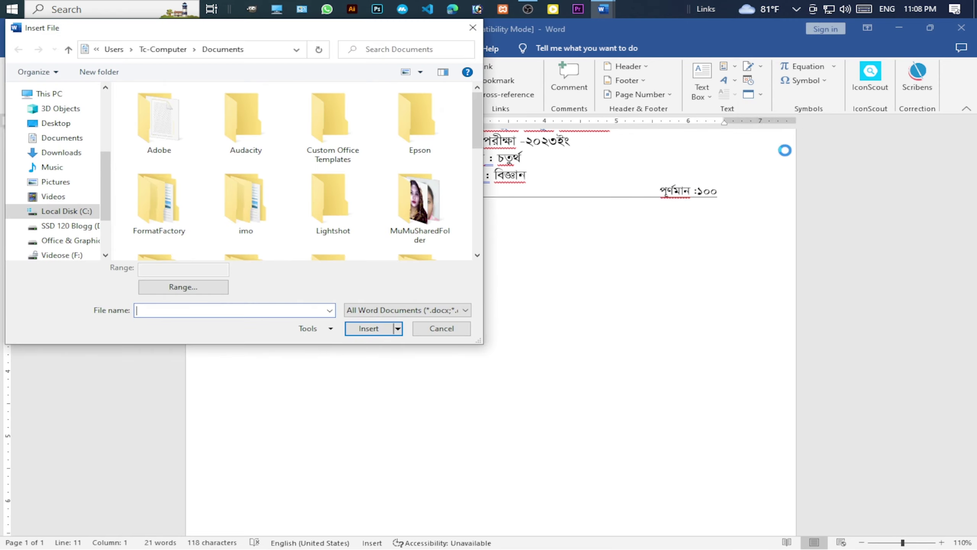
left_click_drag(237, 34, 388, 110)
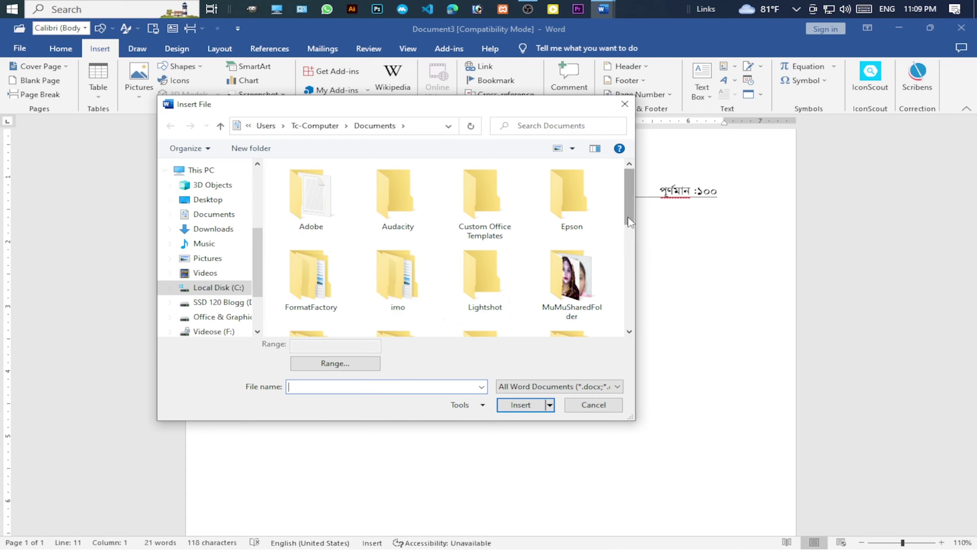
left_click_drag(628, 213, 632, 227)
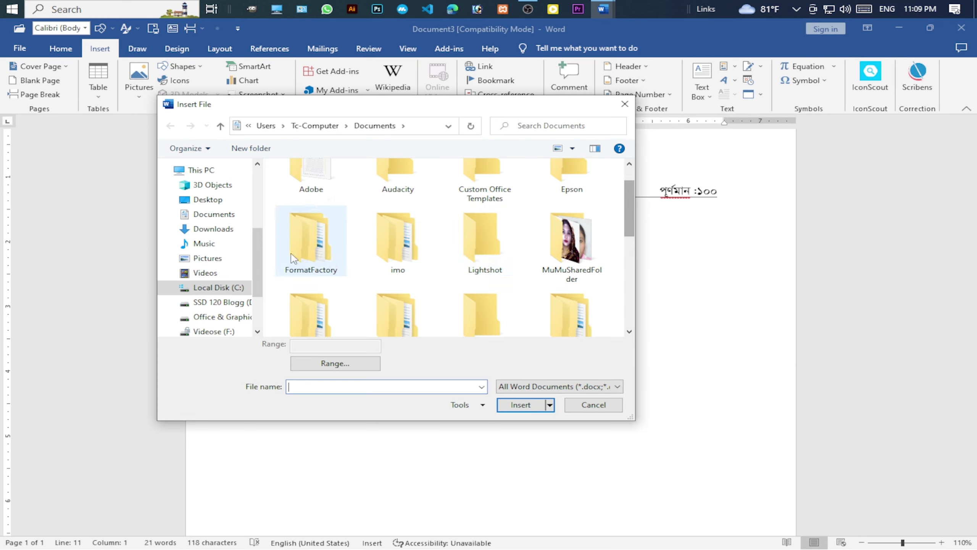
scroll(369, 276, "down", 5)
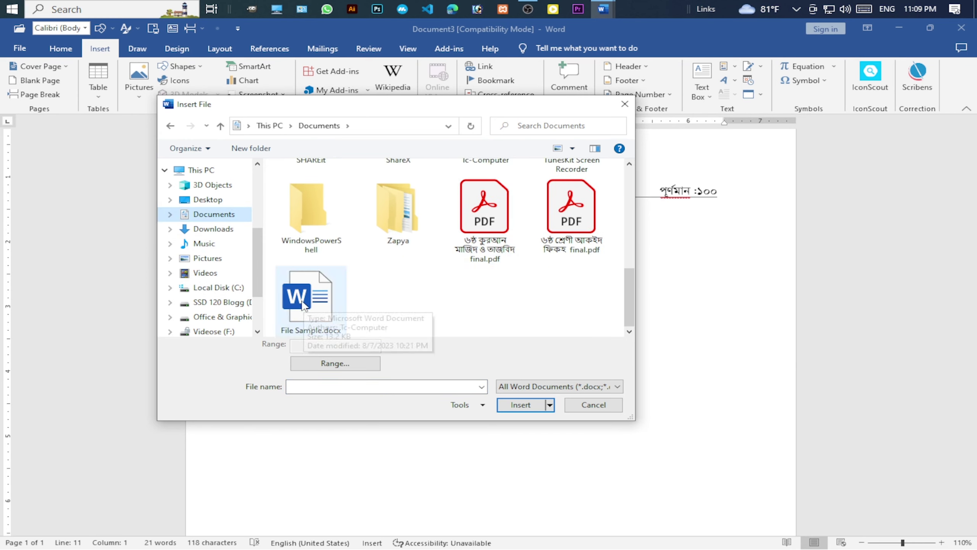
left_click(307, 306)
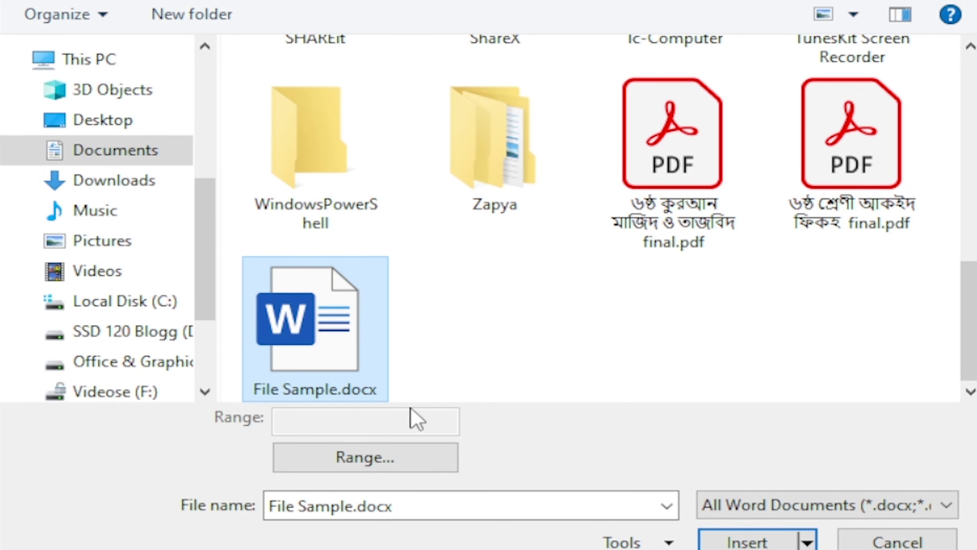
mouse_move(319, 333)
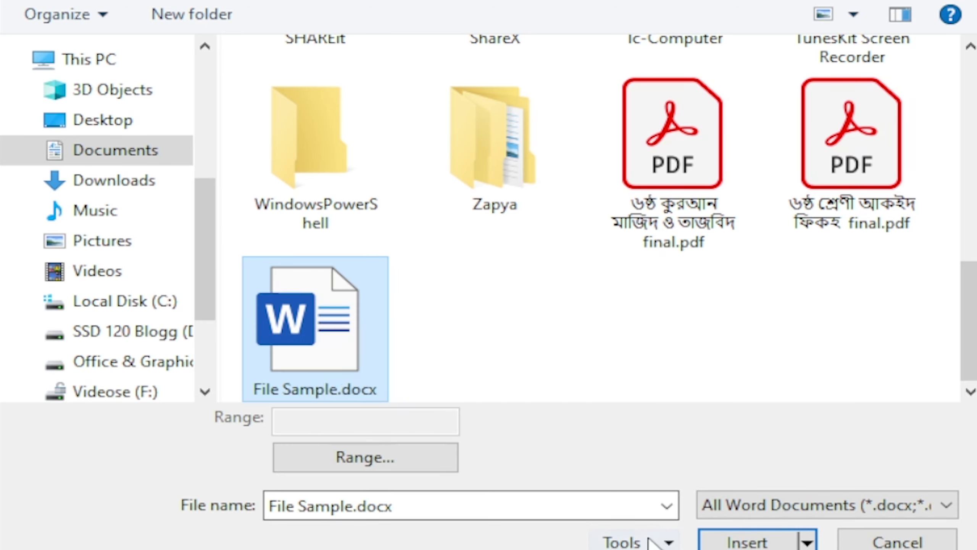
left_click(744, 539)
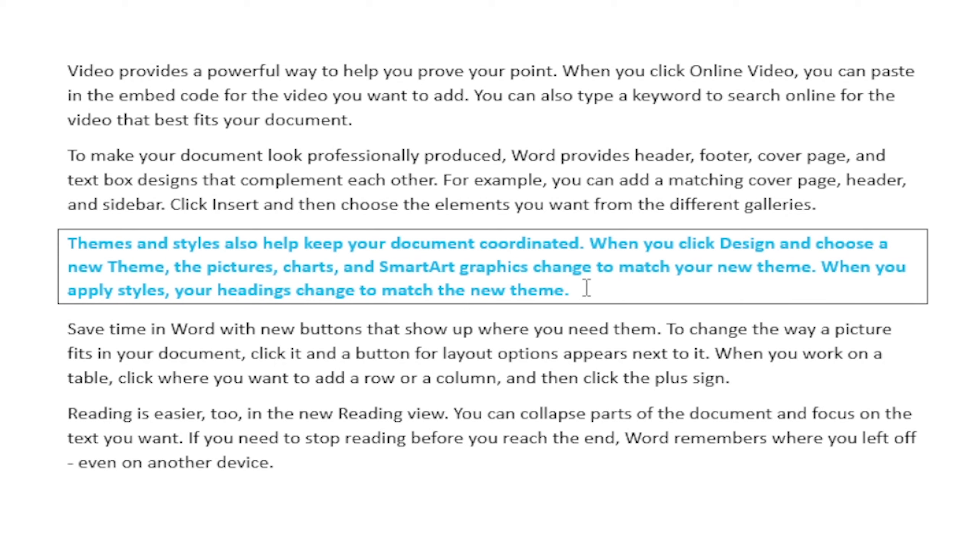
Select all the inserted sample text, including the blue "Themes and styles" paragraph.
left_click_drag(586, 289, 68, 242)
key("ctrl+a")
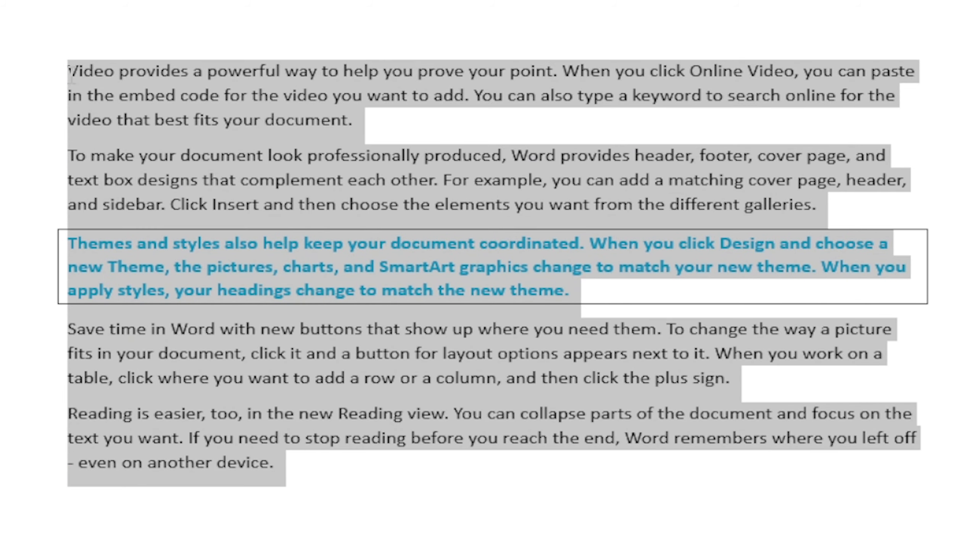